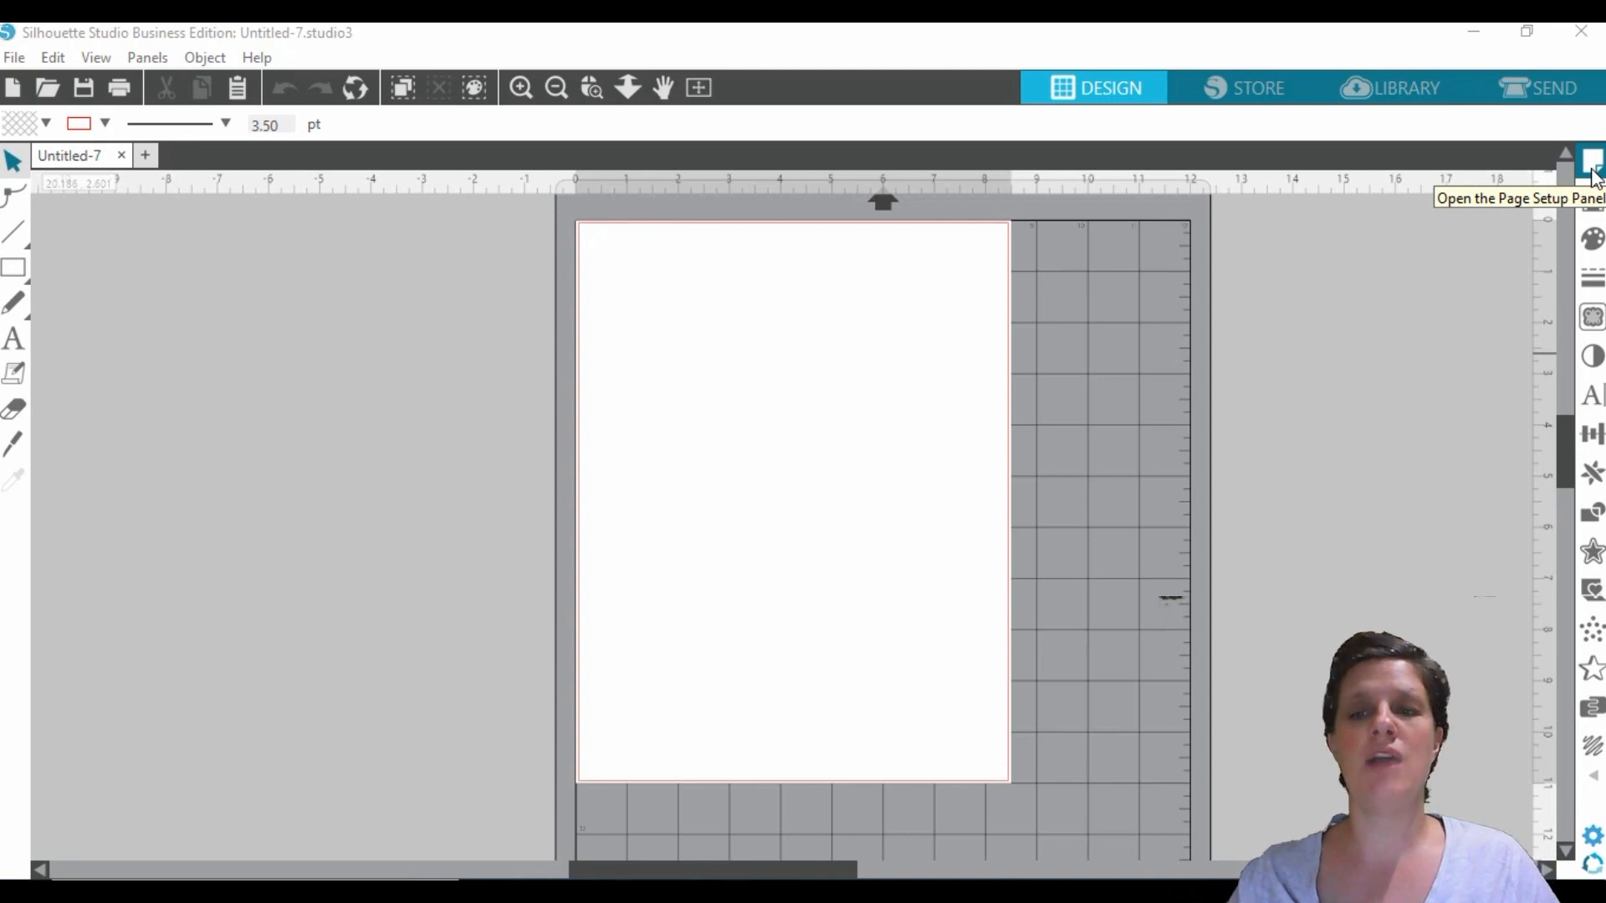
# - Review the page size, orientation and cutting mat settings in the page setup
pyautogui.click(1593, 166)
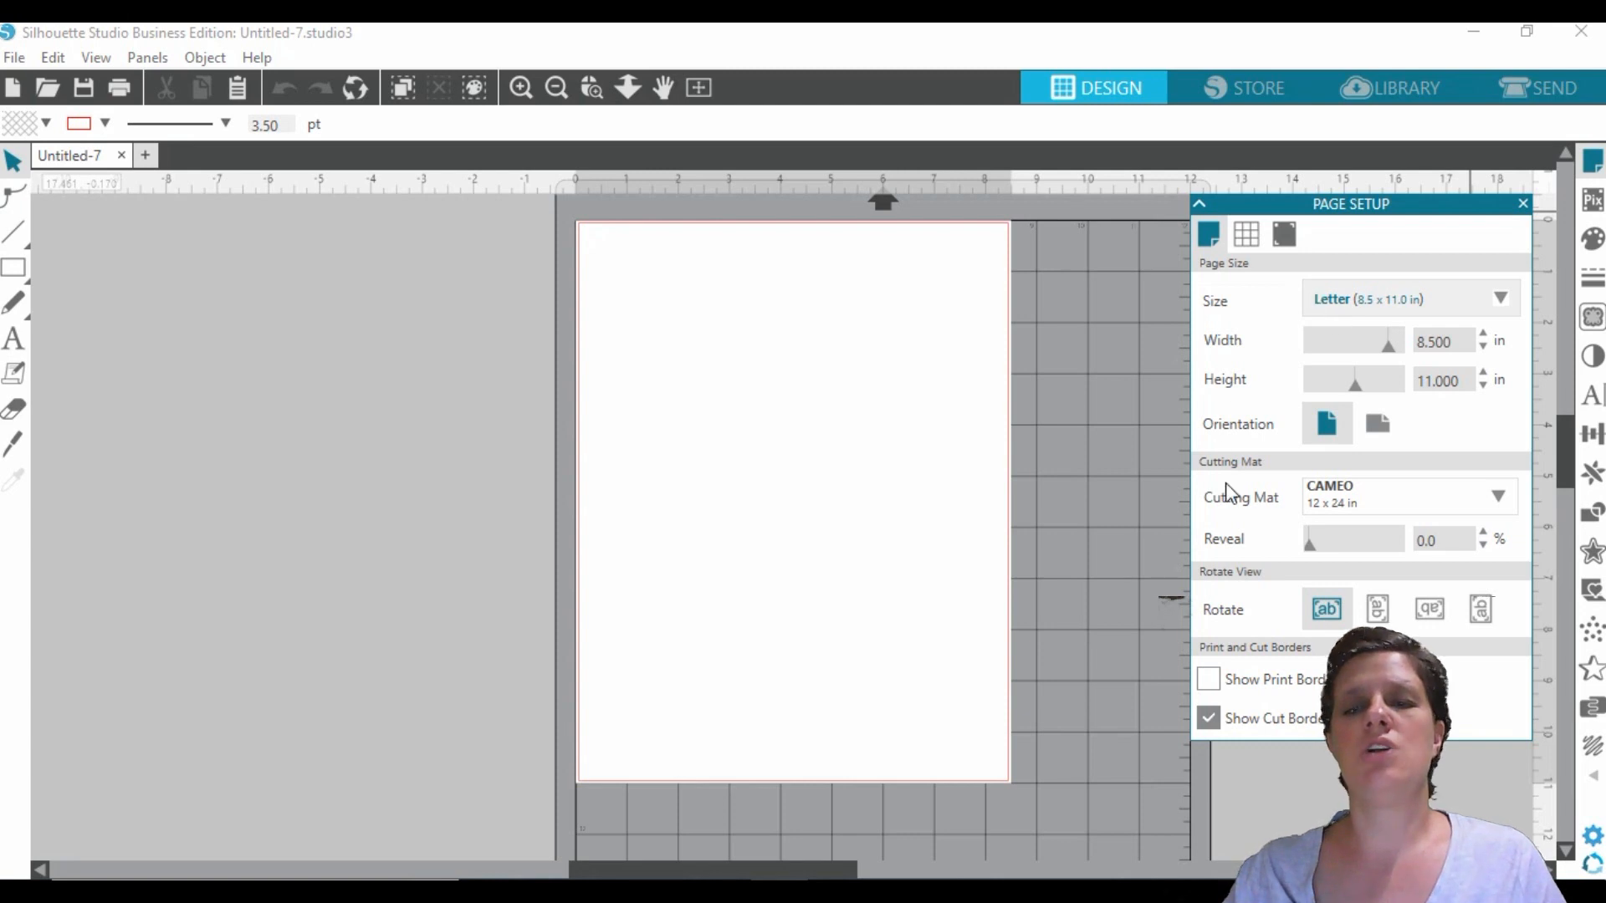
pyautogui.click(1522, 205)
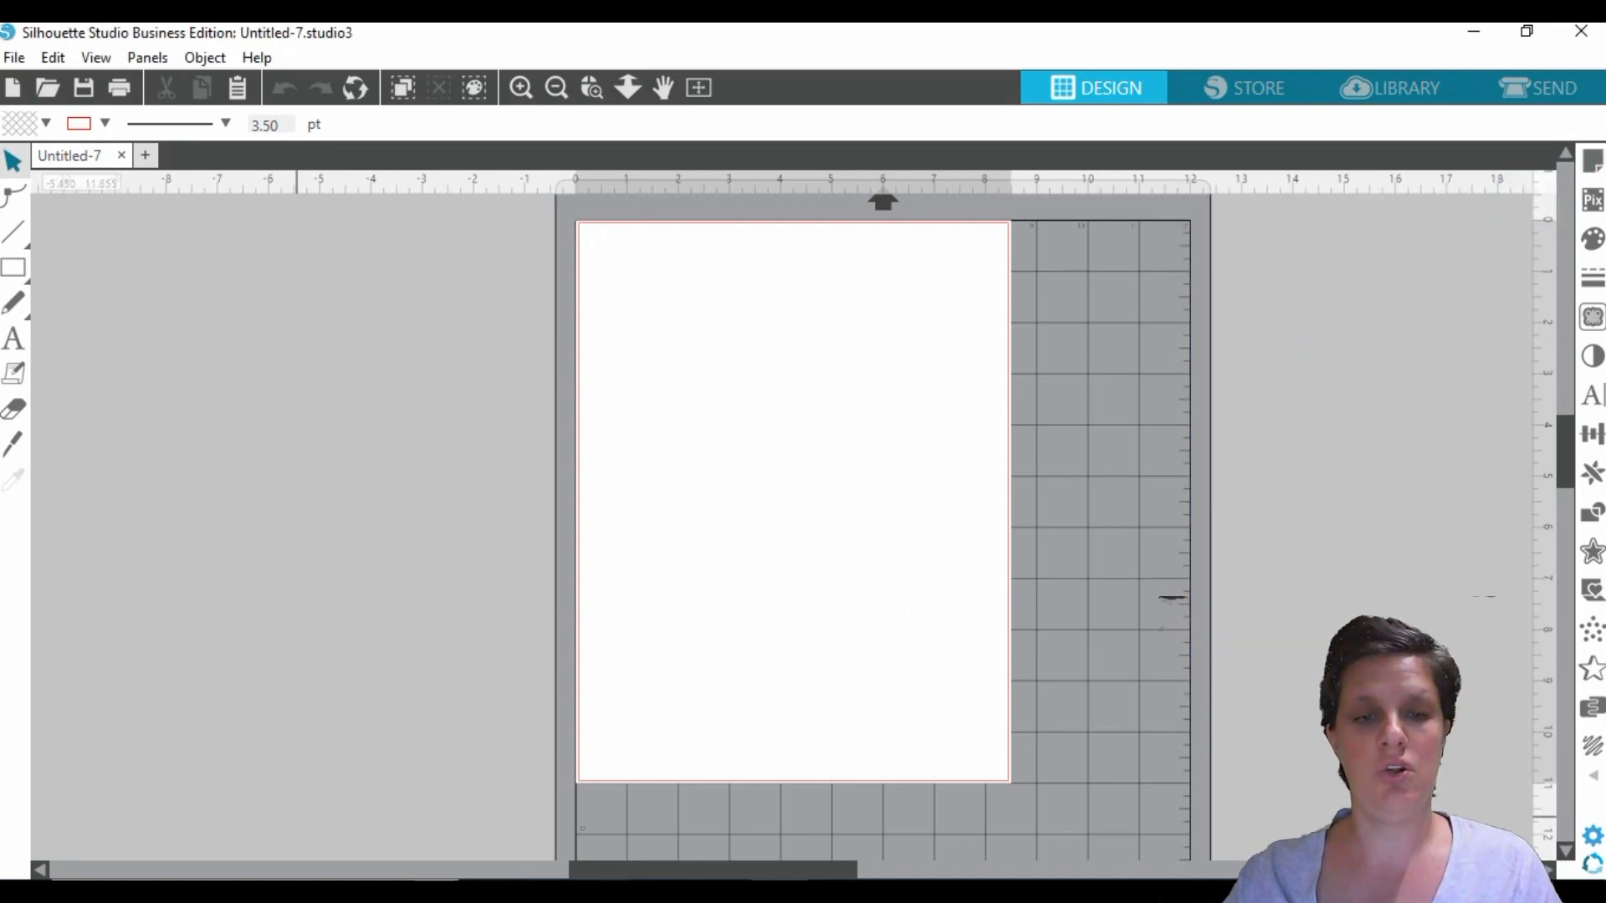
# - Add the GABEL BOX TEMPLATE image from the MY TEMPLATES folder in File Explorer to the library's TEMPLATES folder
pyautogui.moveTo(603, 891)
pyautogui.click(368, 750)
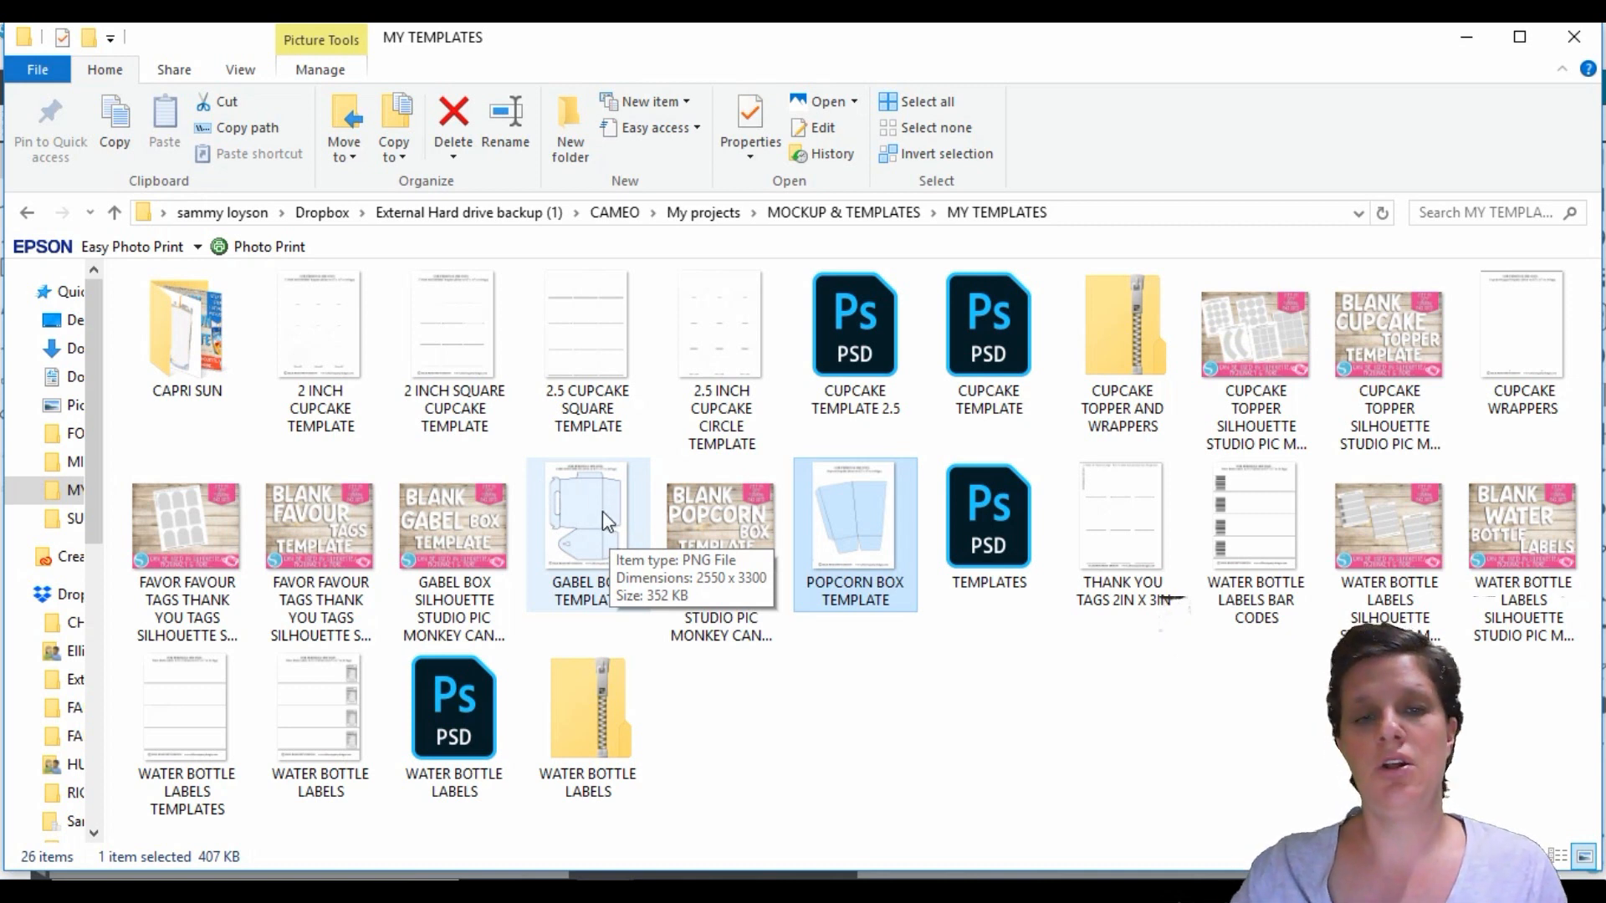
pyautogui.moveTo(584, 521); pyautogui.dragTo(301, 544)
pyautogui.click(1405, 94)
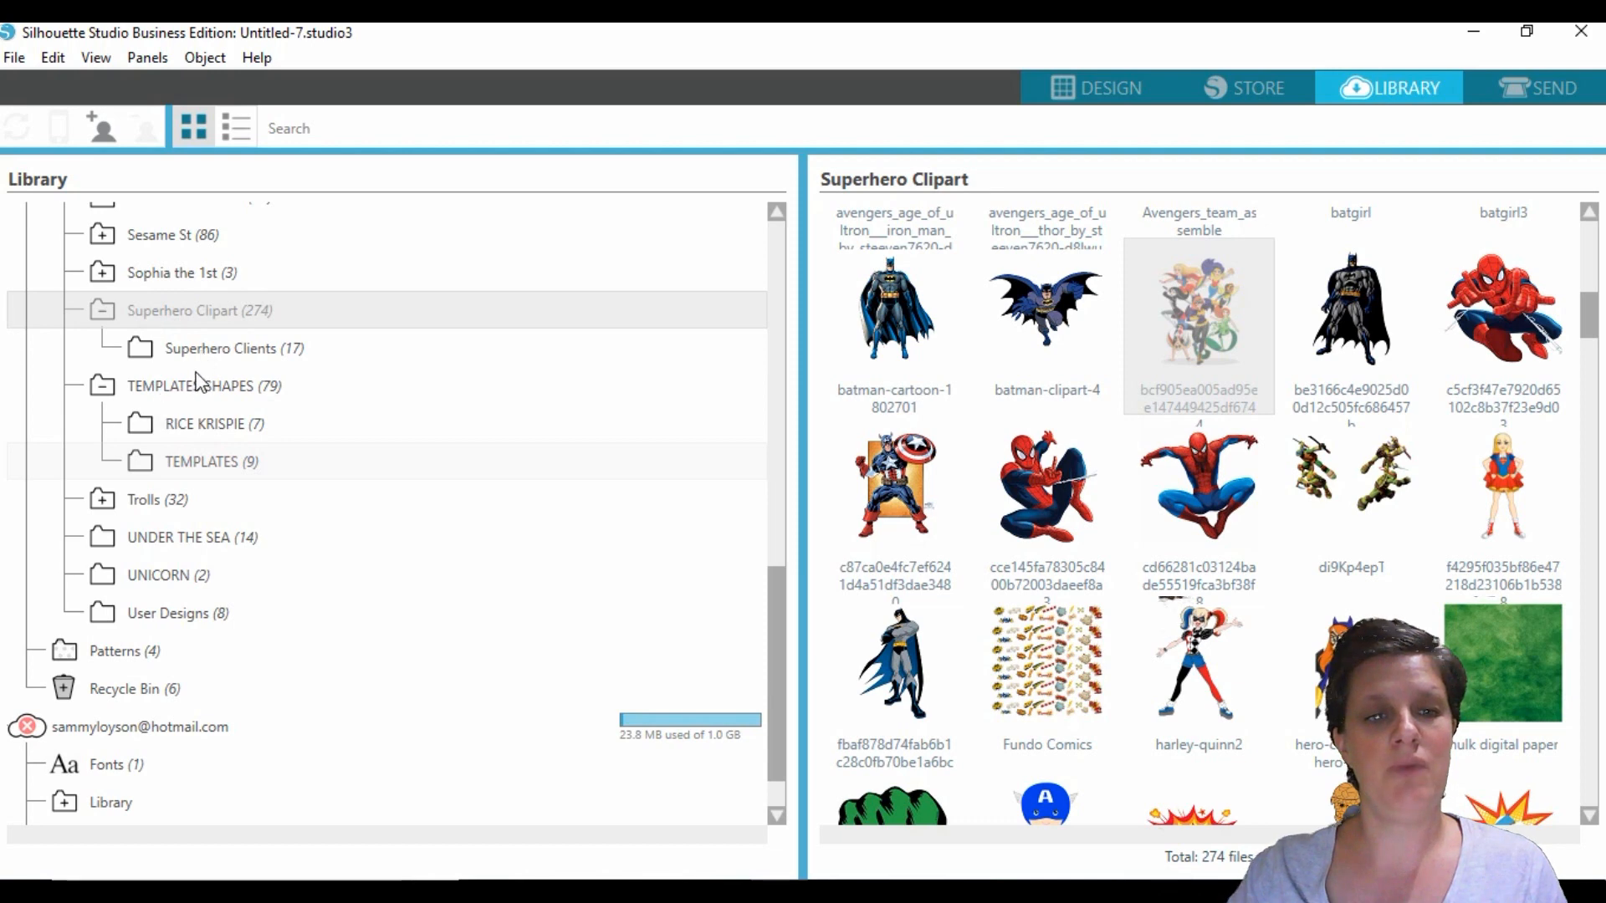
pyautogui.click(205, 461)
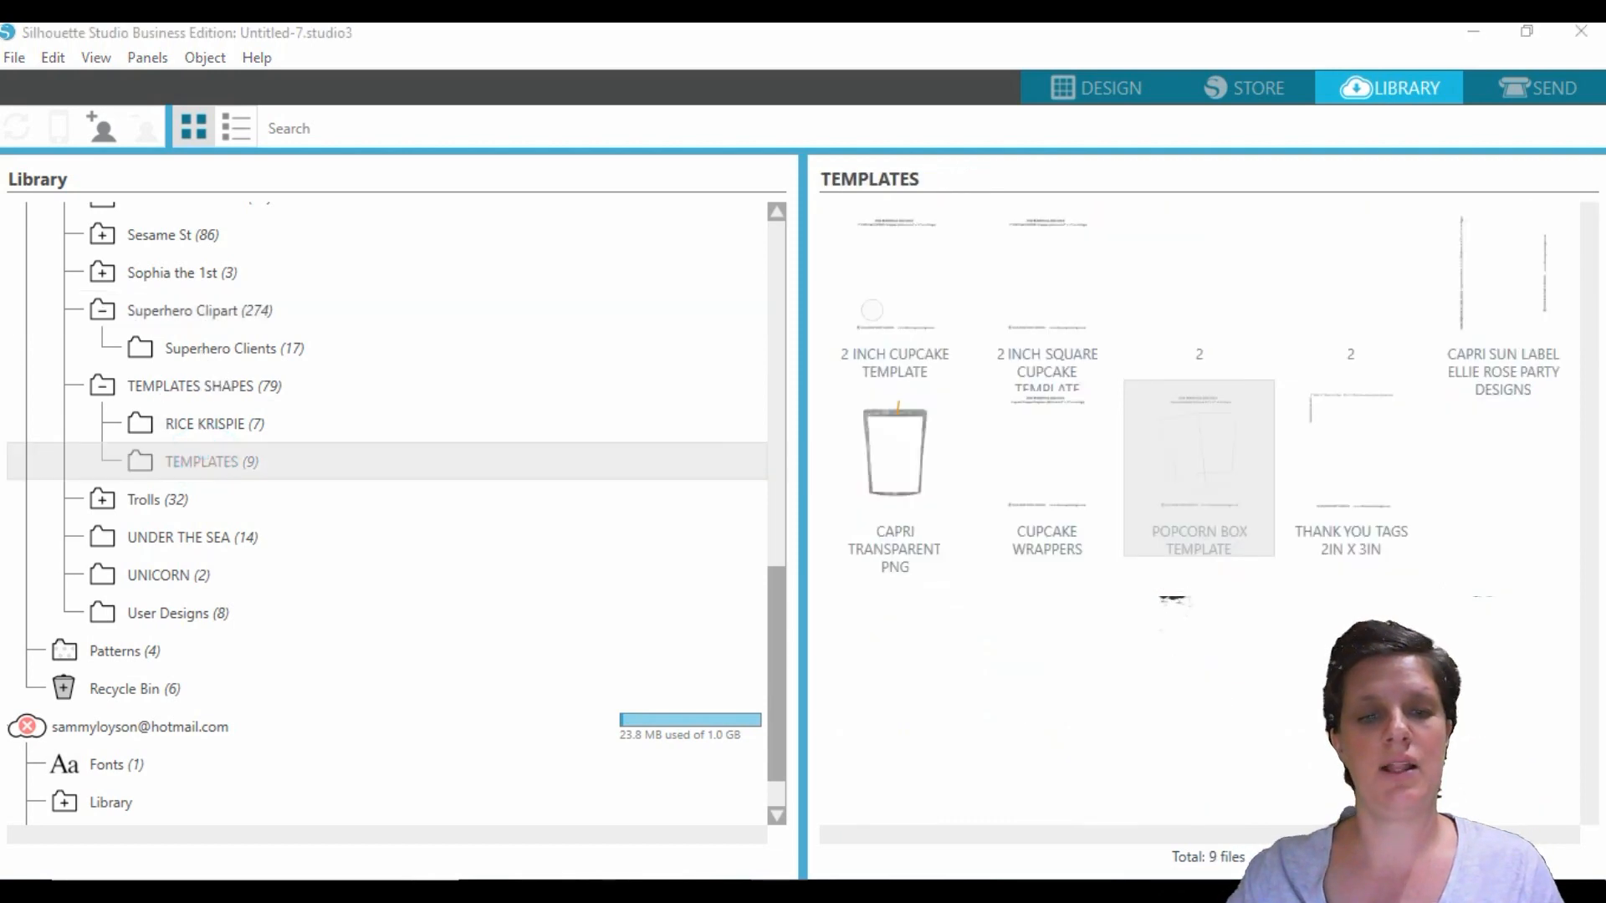
pyautogui.click(366, 774)
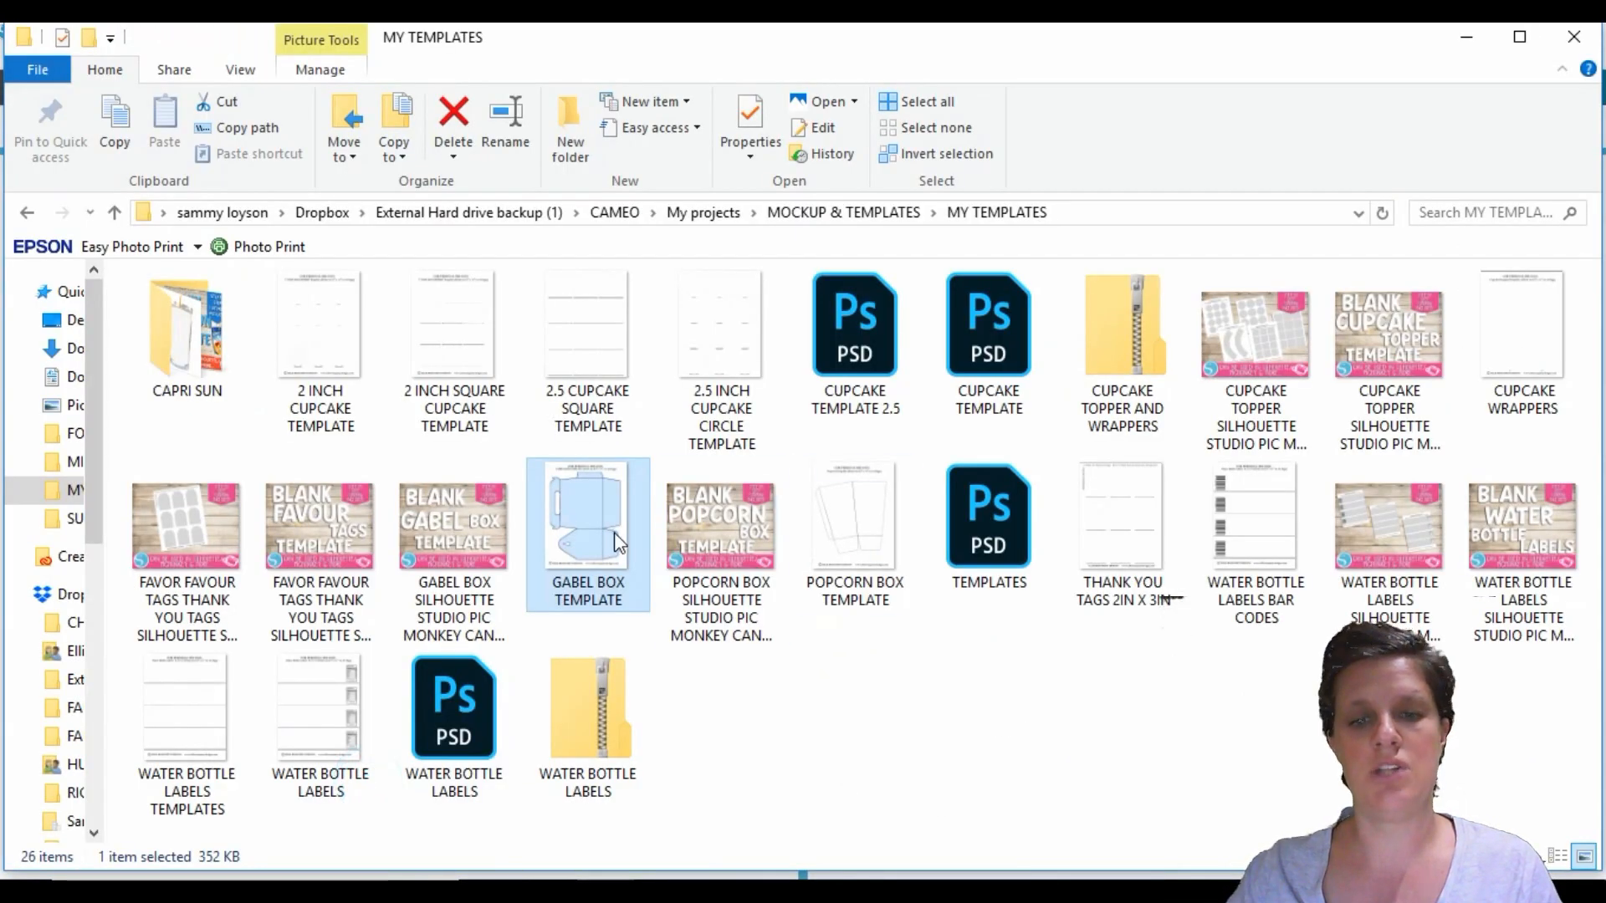
pyautogui.moveTo(617, 542); pyautogui.dragTo(1152, 735)
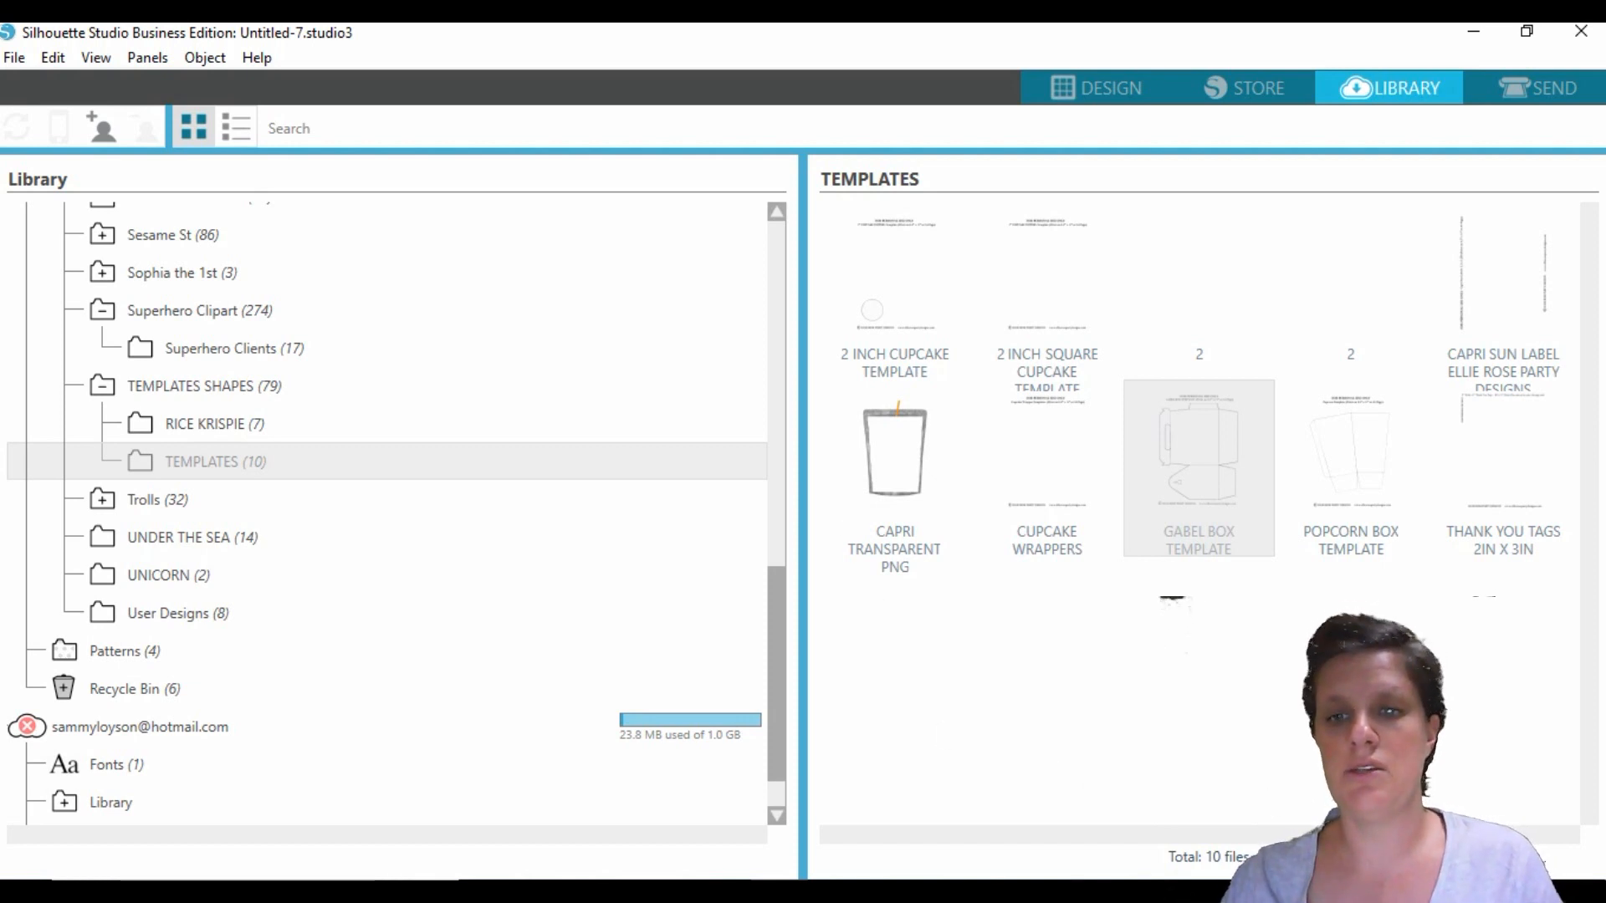
# - Merge the GABEL BOX TEMPLATE from the library into the design and position it beside the page
pyautogui.rightClick(1191, 486)
pyautogui.click(1237, 494)
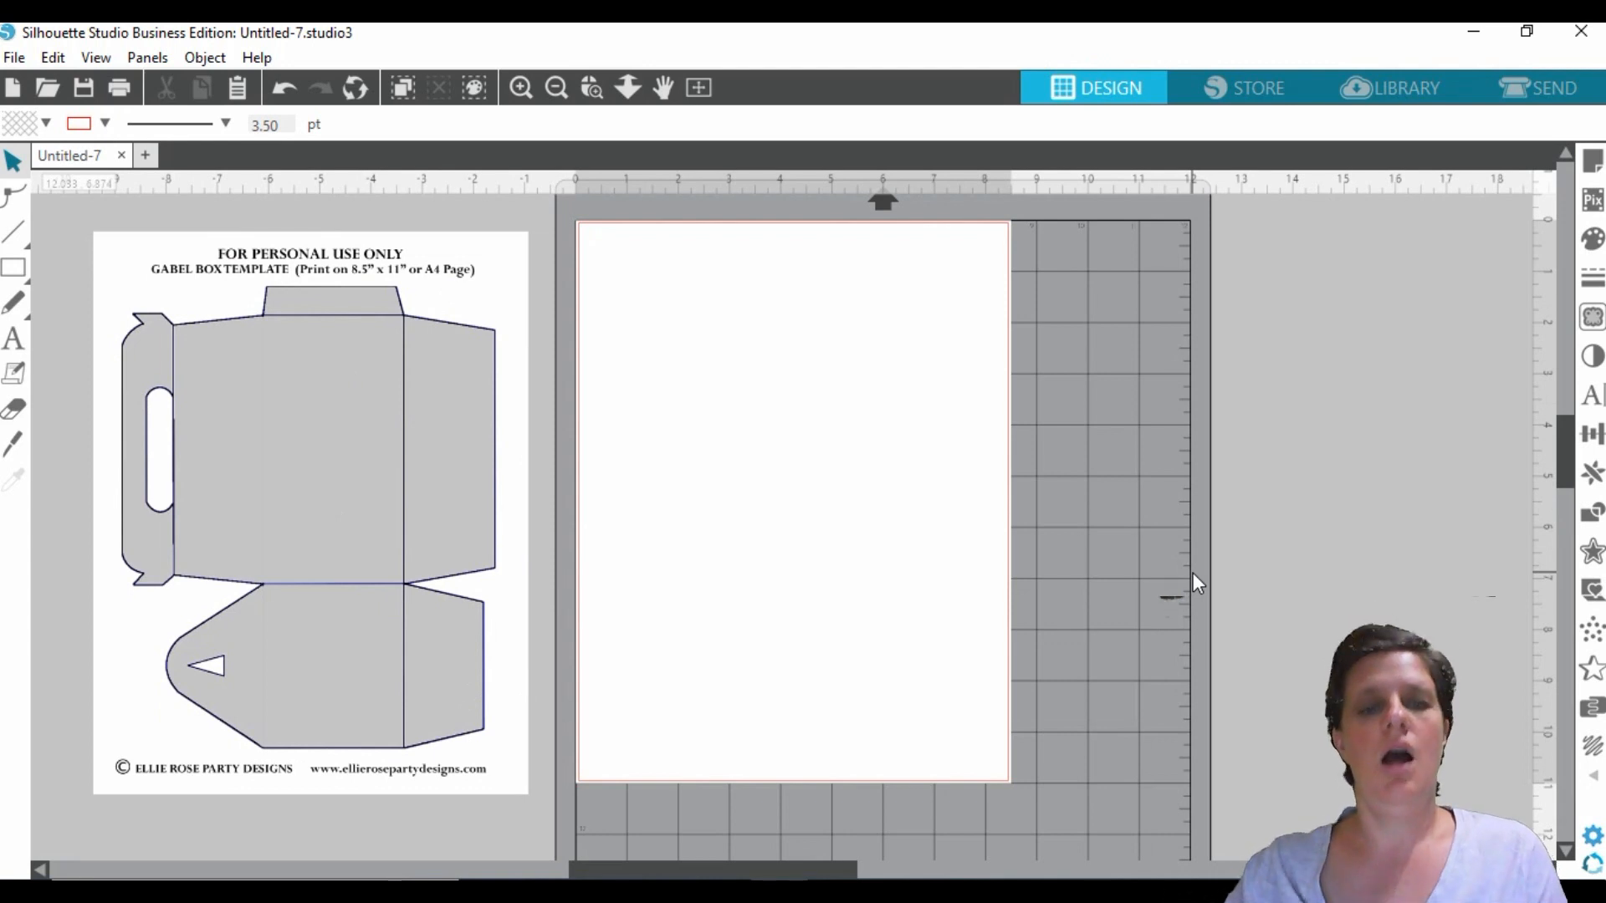
pyautogui.moveTo(498, 603)
pyautogui.mouseDown()
pyautogui.moveTo(500, 584)
pyautogui.moveTo(514, 595)
pyautogui.mouseUp()
pyautogui.click(850, 645)
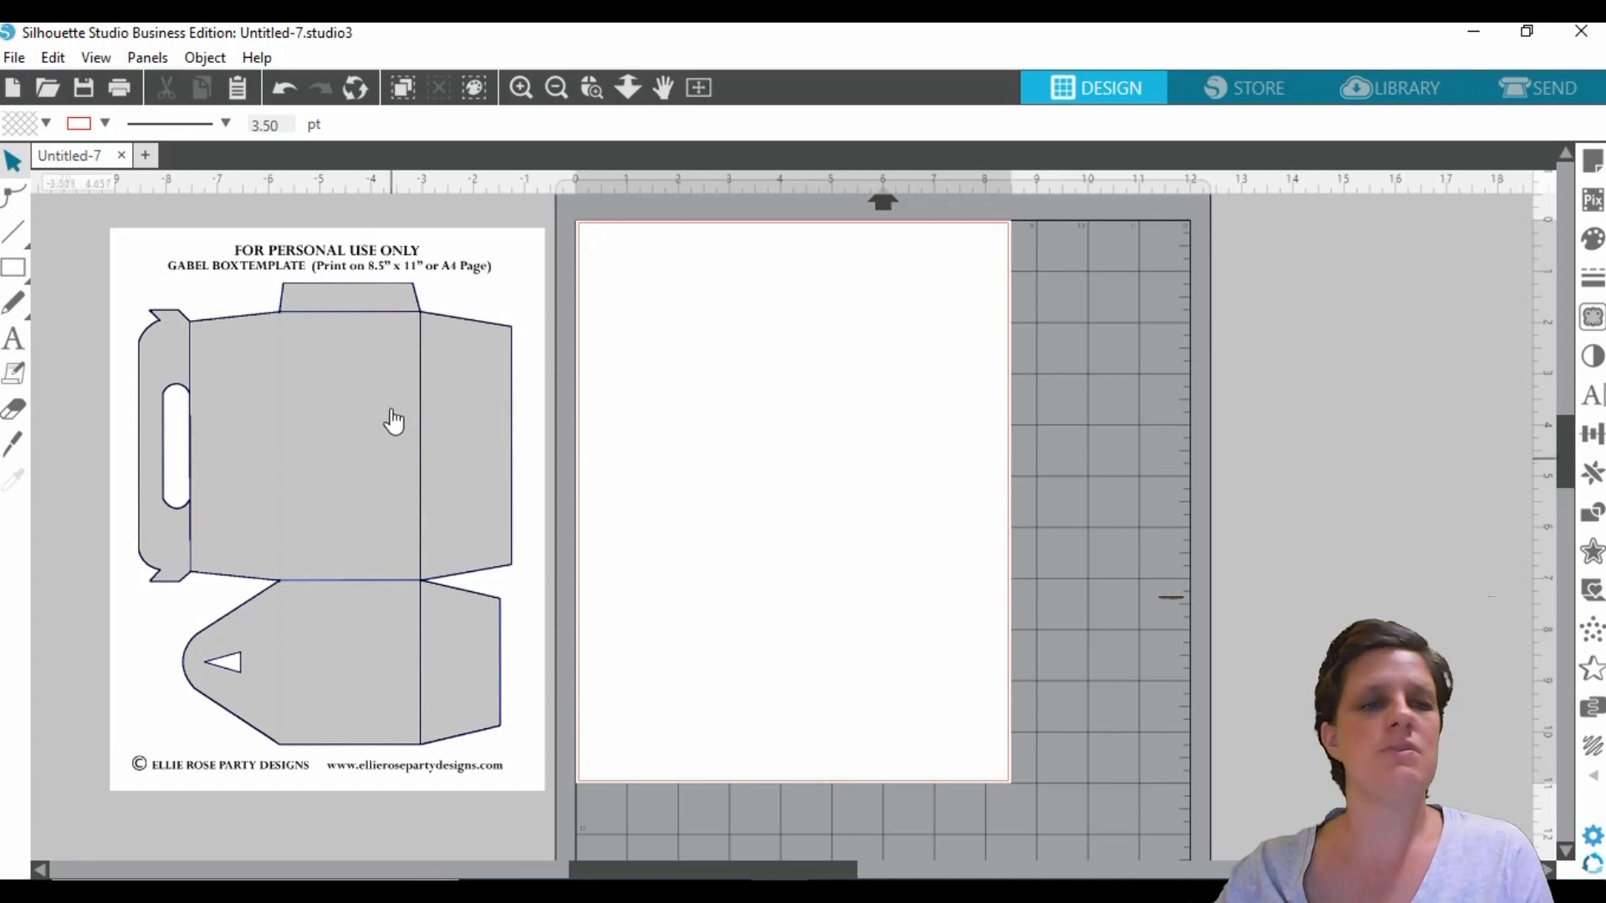
# - Draw a rectangle covering the whole page, about 8.38 in wide and 10.95 in high, and select it
pyautogui.moveTo(13, 268)
pyautogui.click(61, 279)
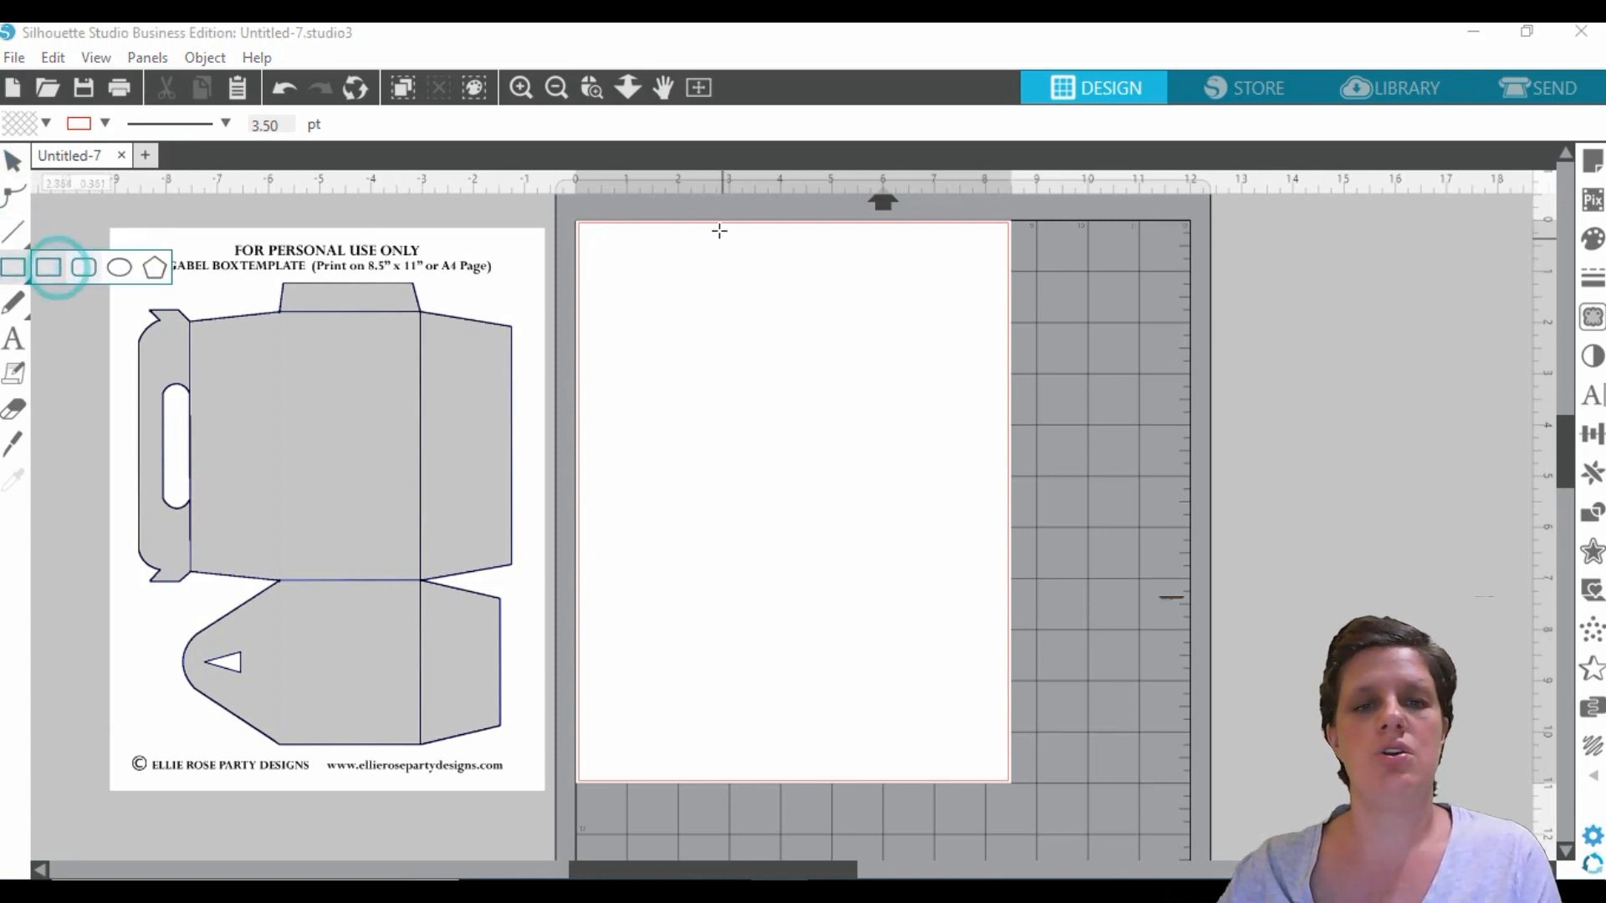
pyautogui.moveTo(578, 221)
pyautogui.mouseDown()
pyautogui.moveTo(1041, 397)
pyautogui.moveTo(1010, 779)
pyautogui.mouseUp()
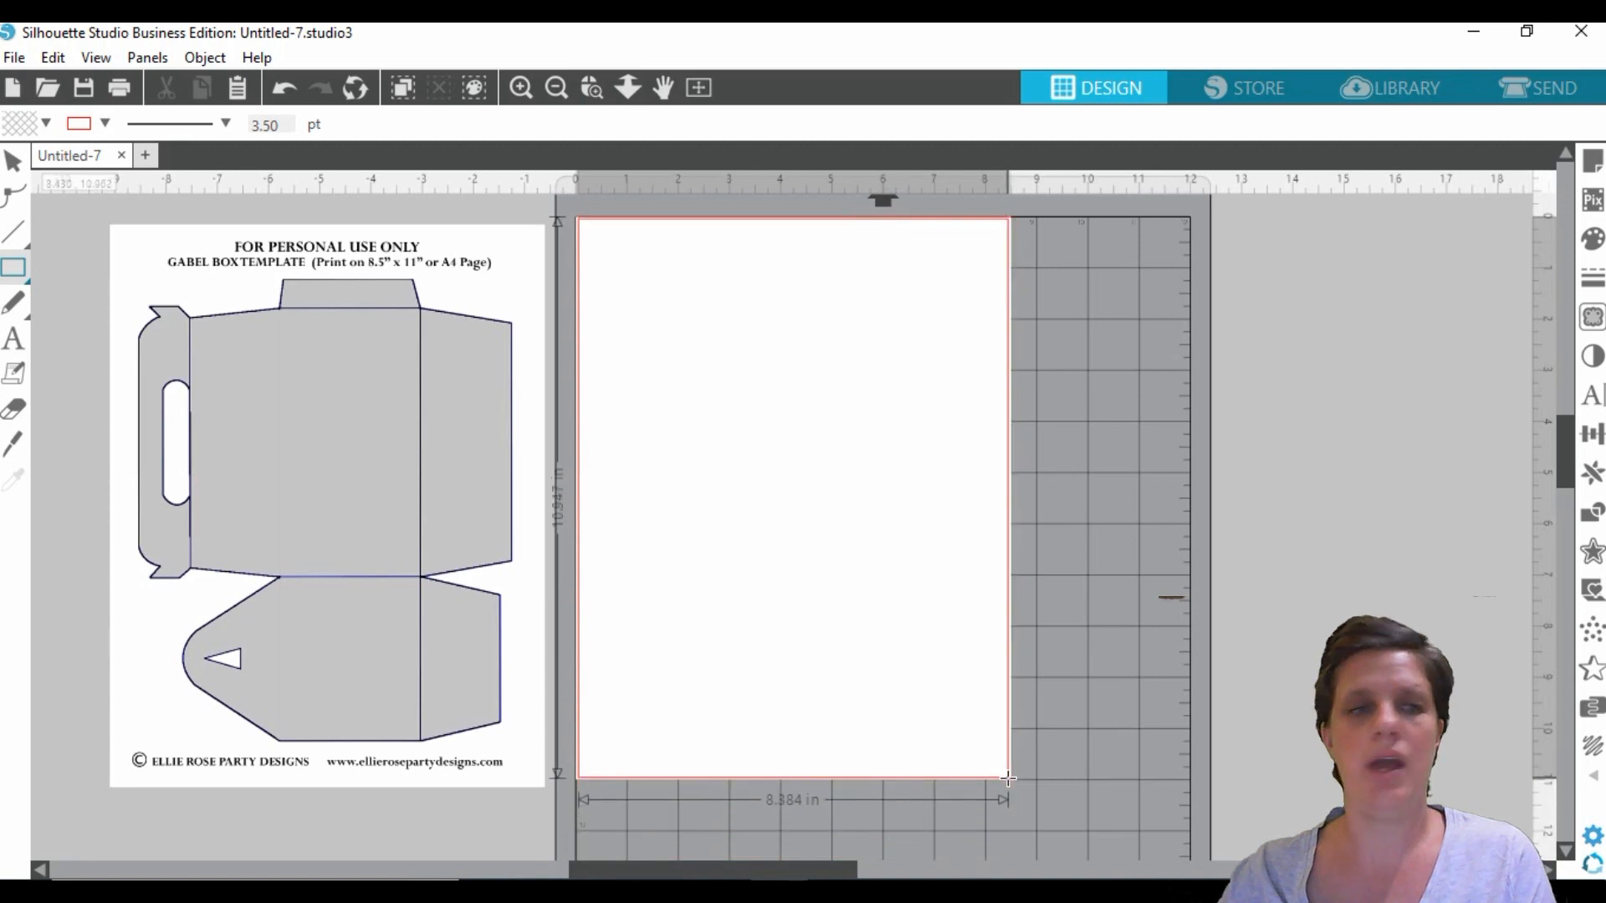
pyautogui.click(12, 159)
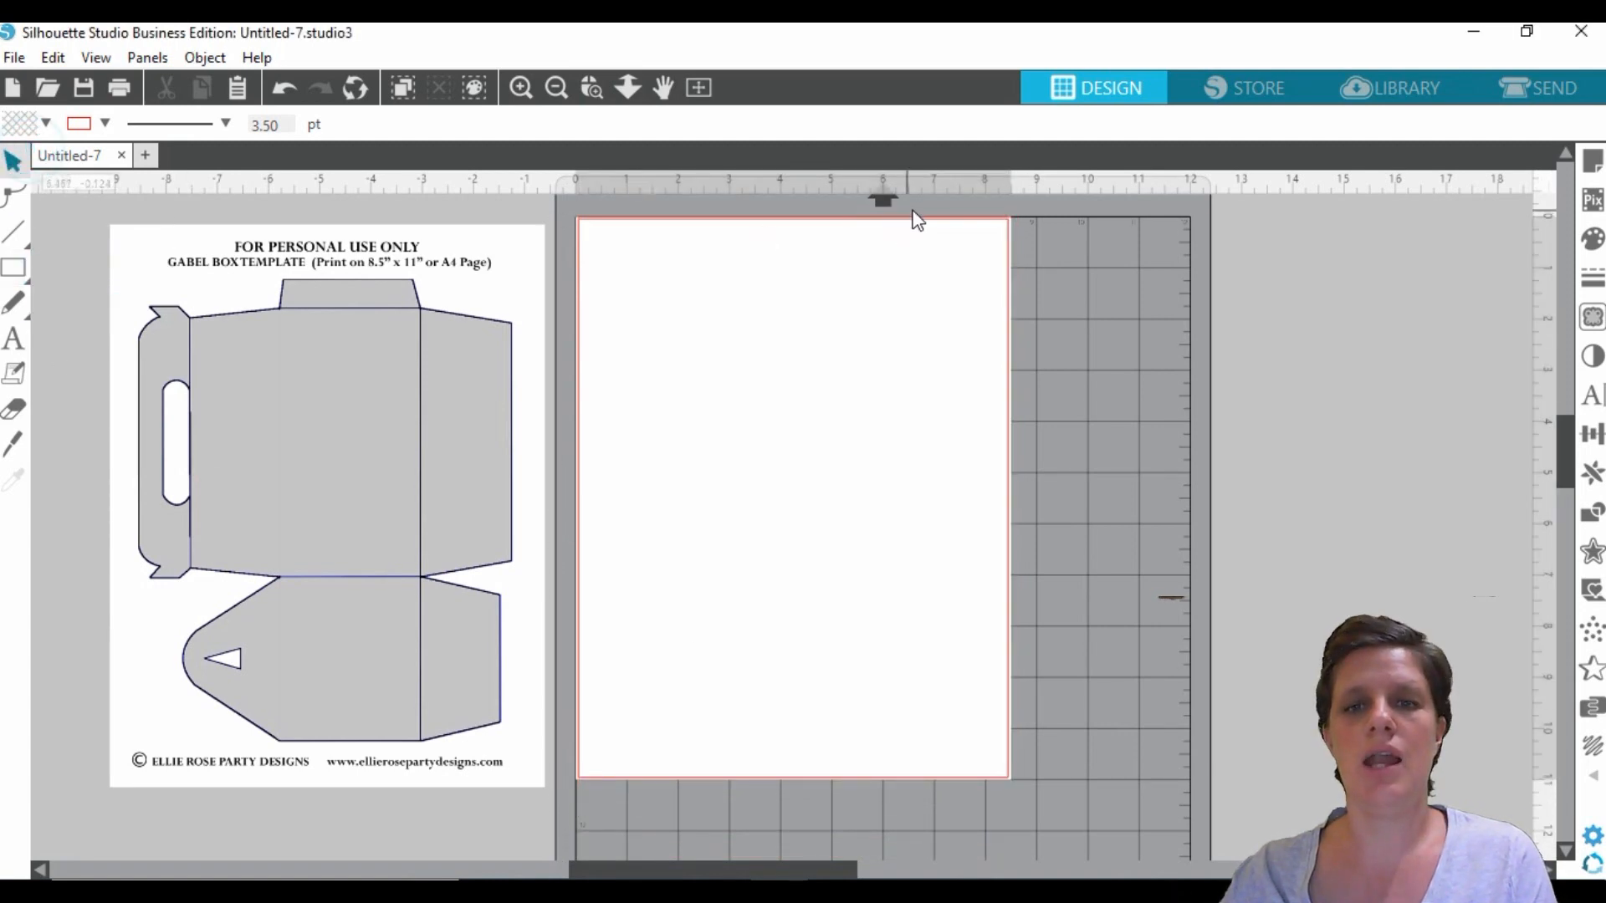
pyautogui.click(904, 220)
# - Browse the library's Superhero Clipart folder for digital papers and images to use on the box, and return to the design
pyautogui.click(1423, 85)
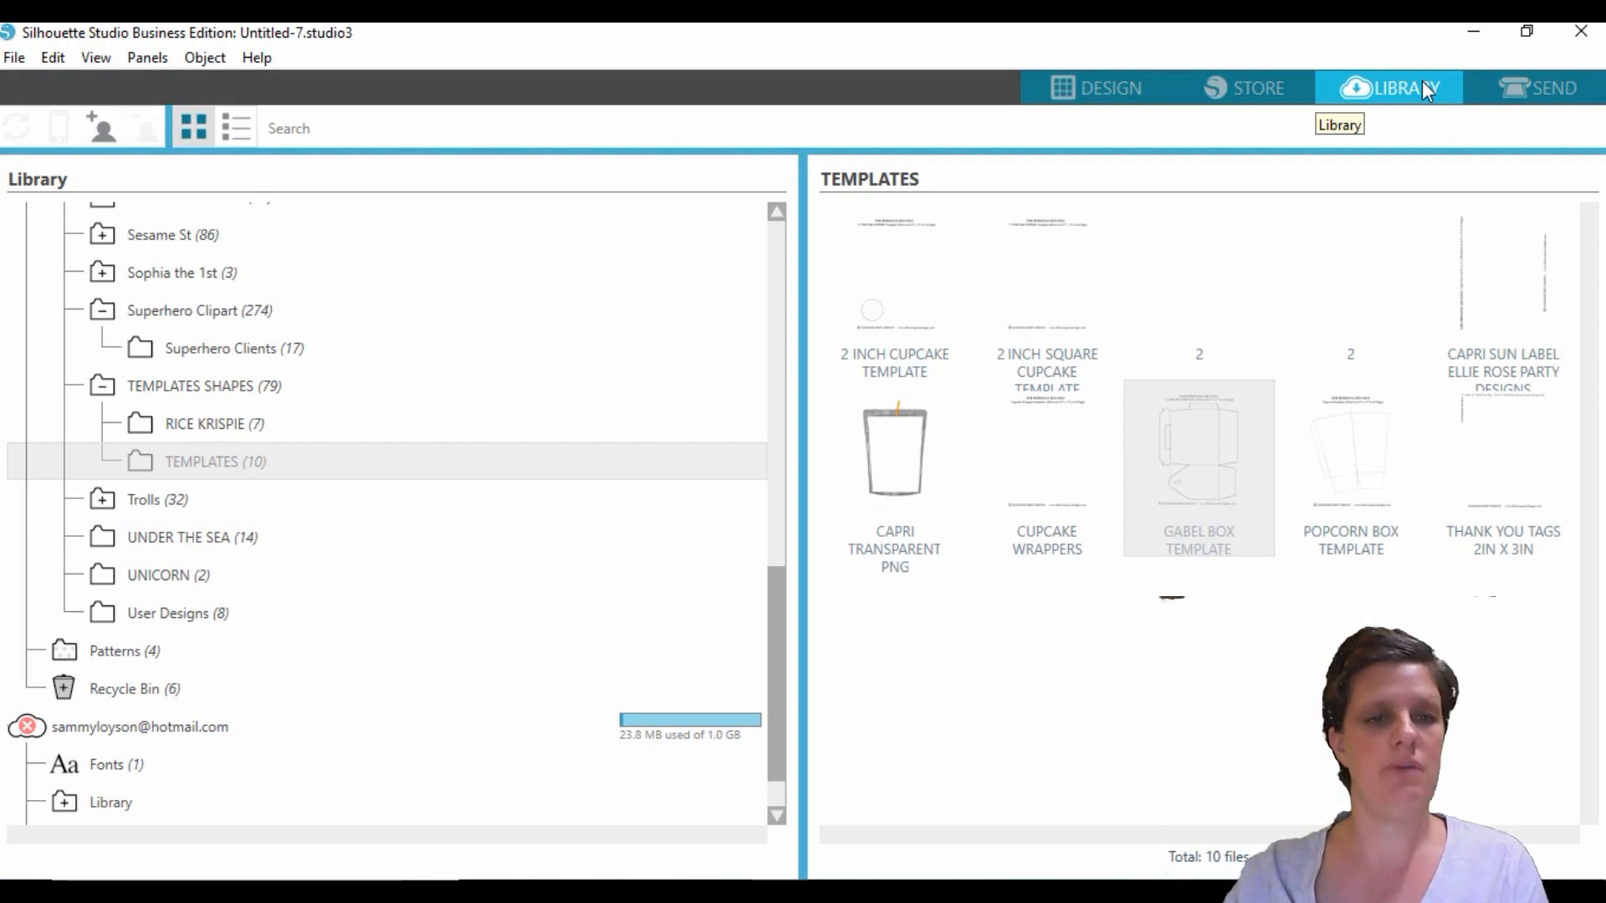
pyautogui.click(184, 312)
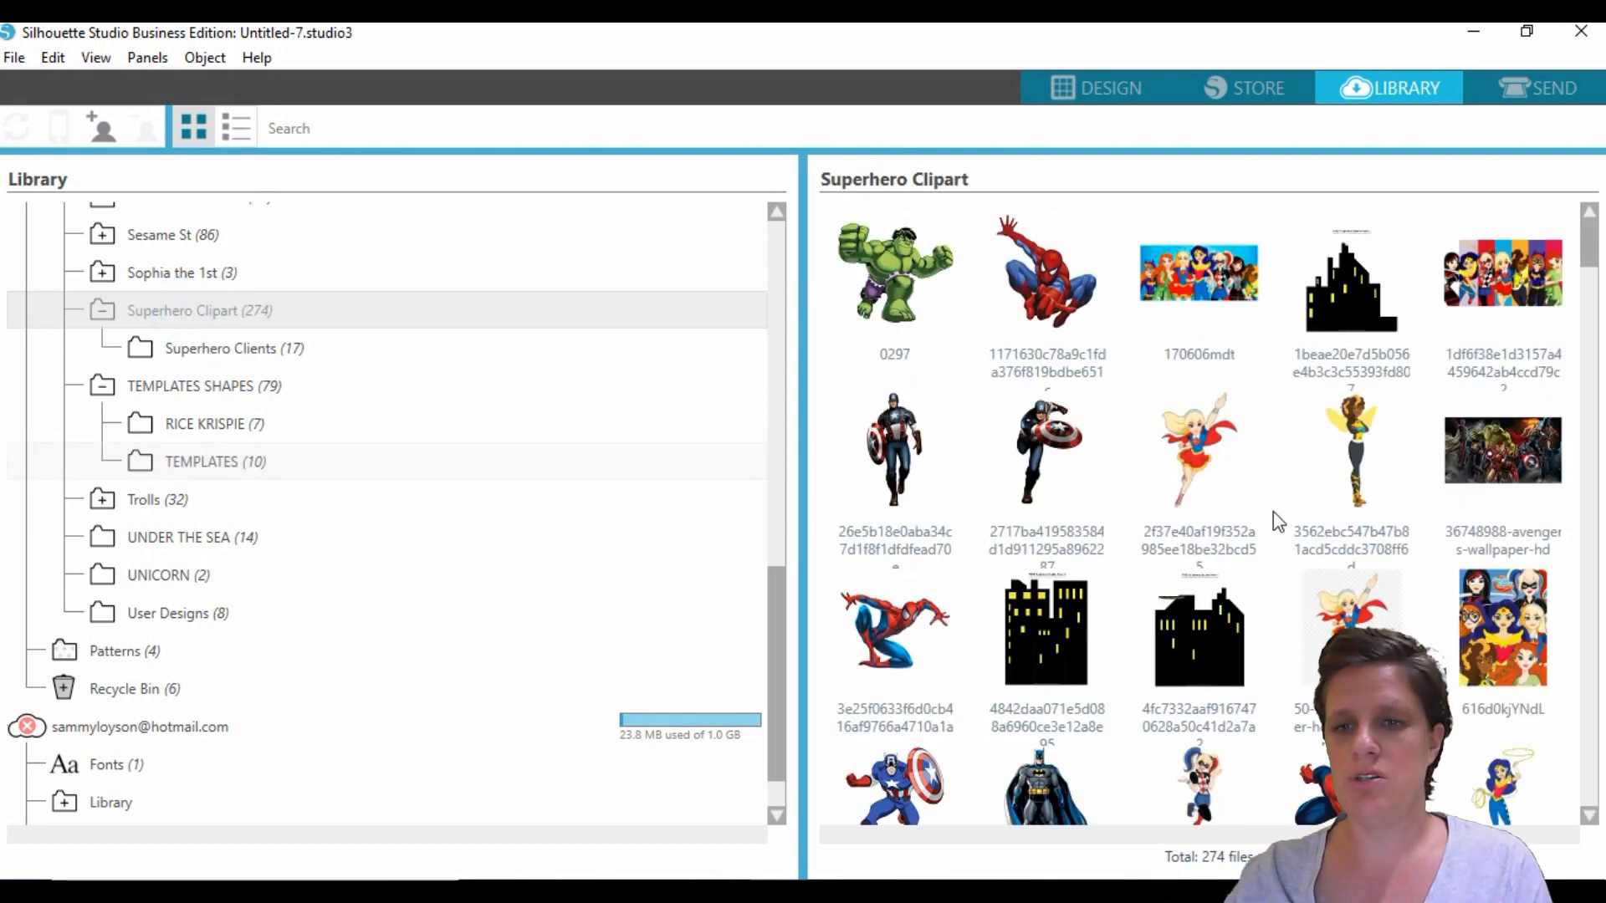
pyautogui.scroll(-10, 1276, 520)
pyautogui.scroll(-5, 1276, 520)
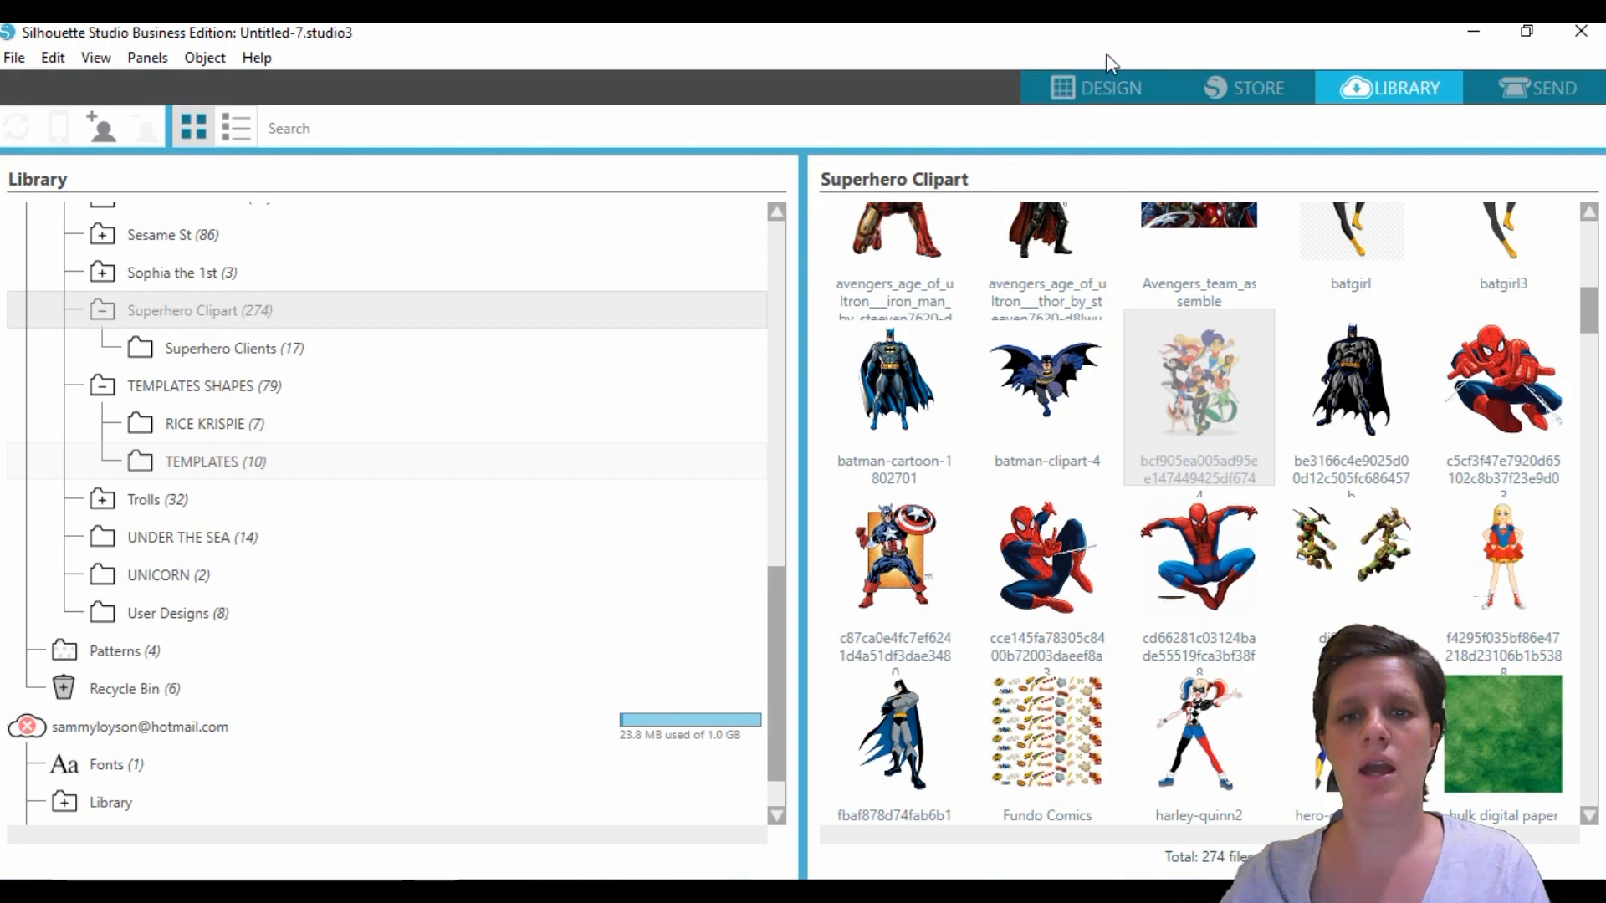
pyautogui.click(1091, 82)
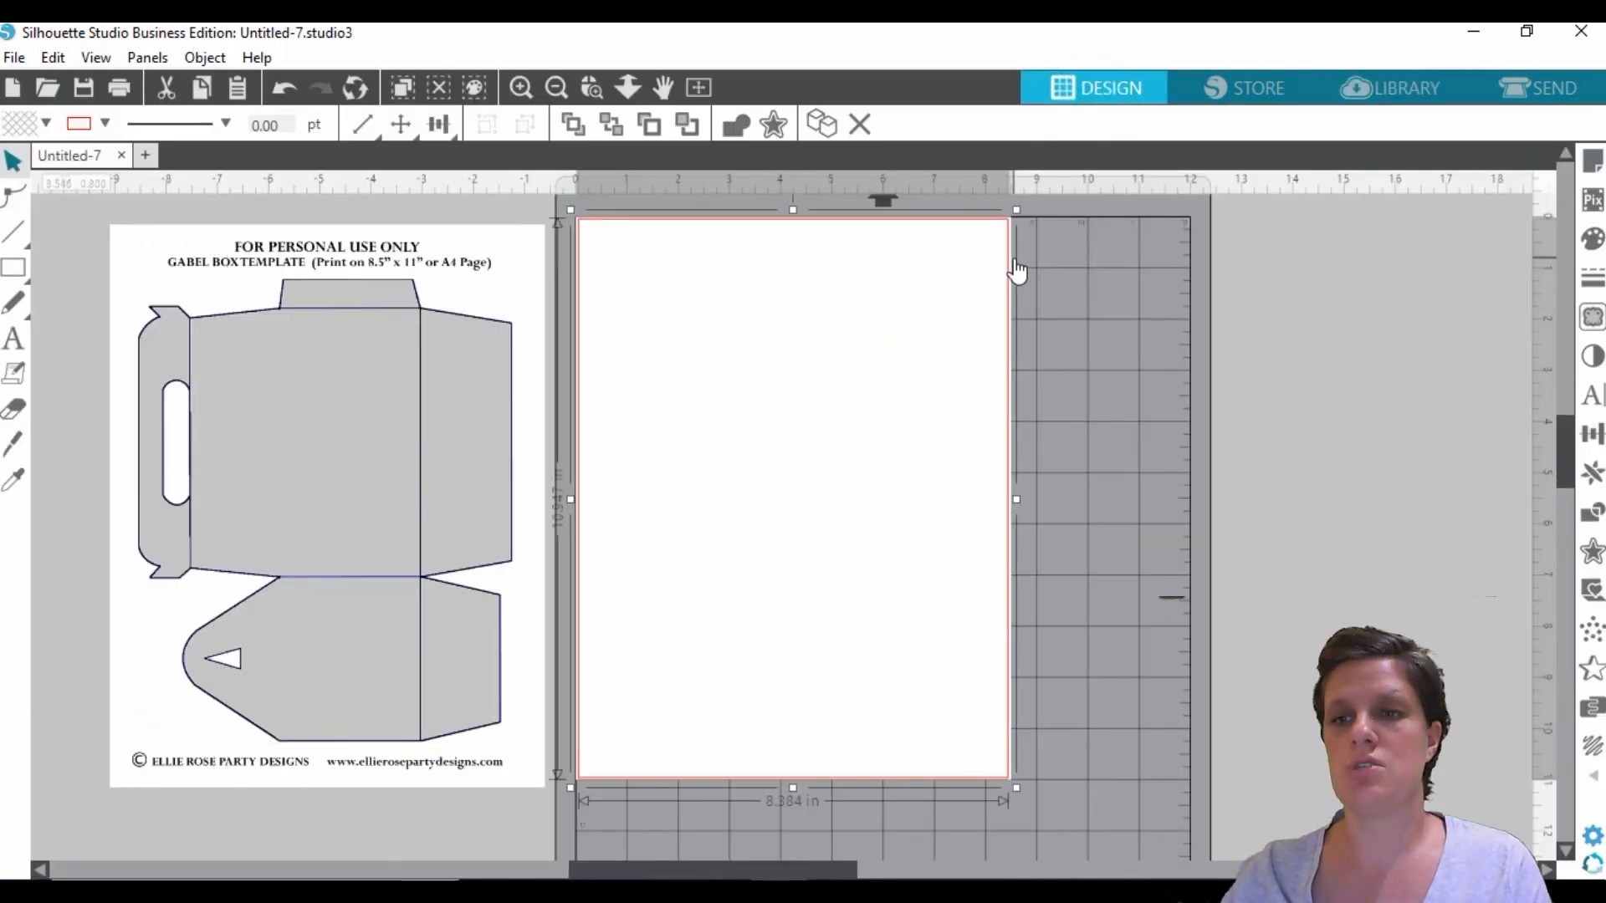
# - Fill the page-sized rectangle with red and give it a red line color
pyautogui.click(1592, 238)
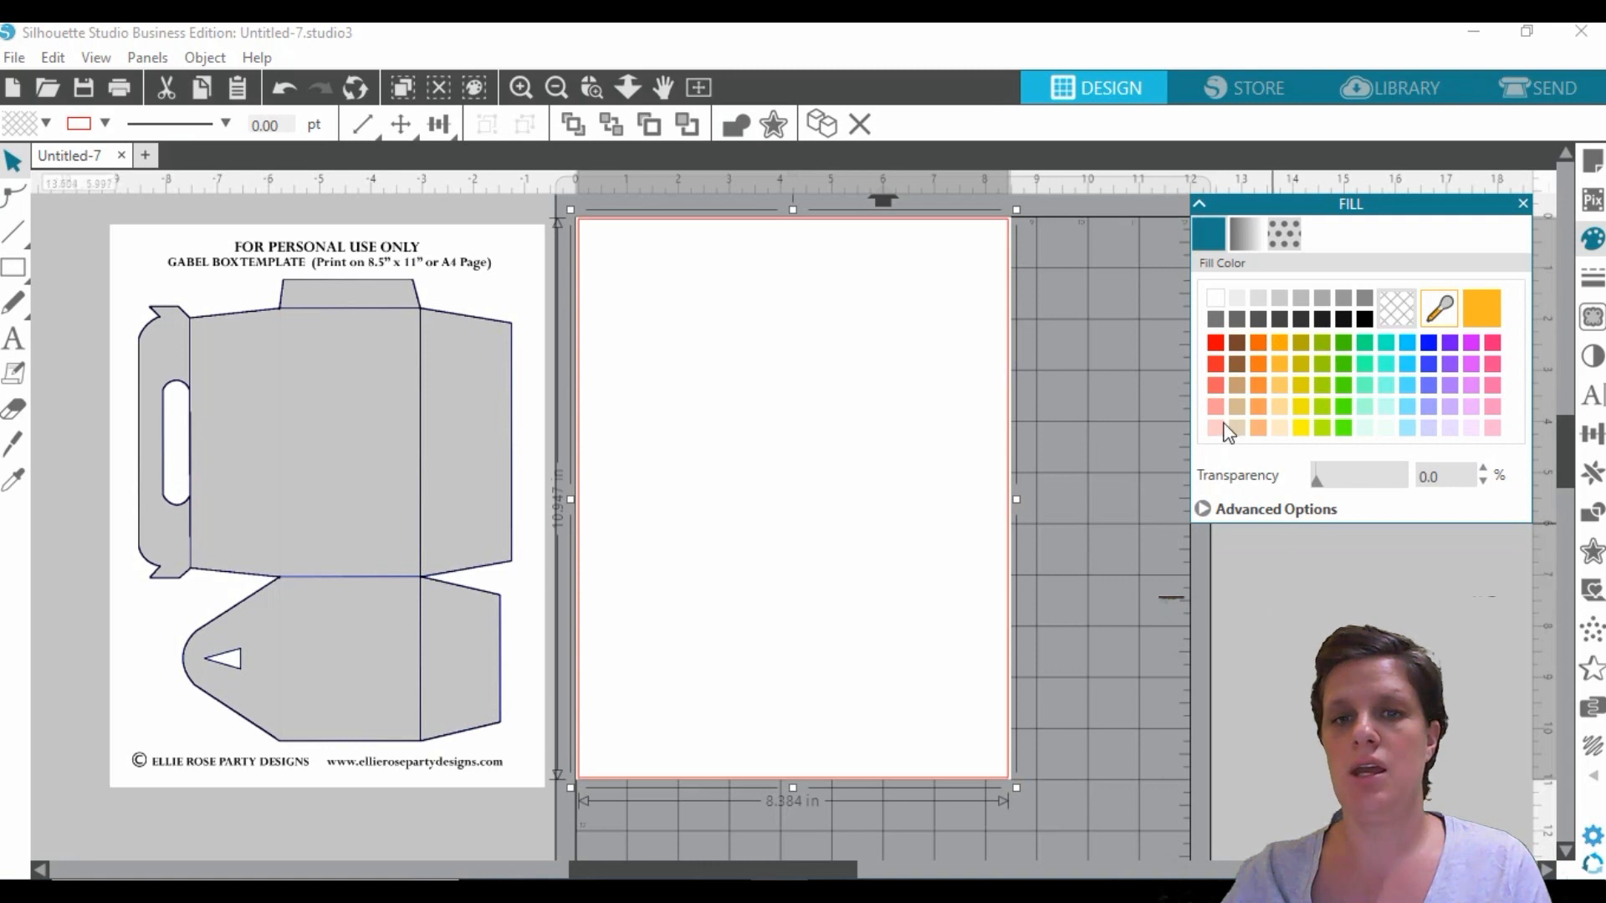
pyautogui.click(1215, 364)
pyautogui.click(1591, 276)
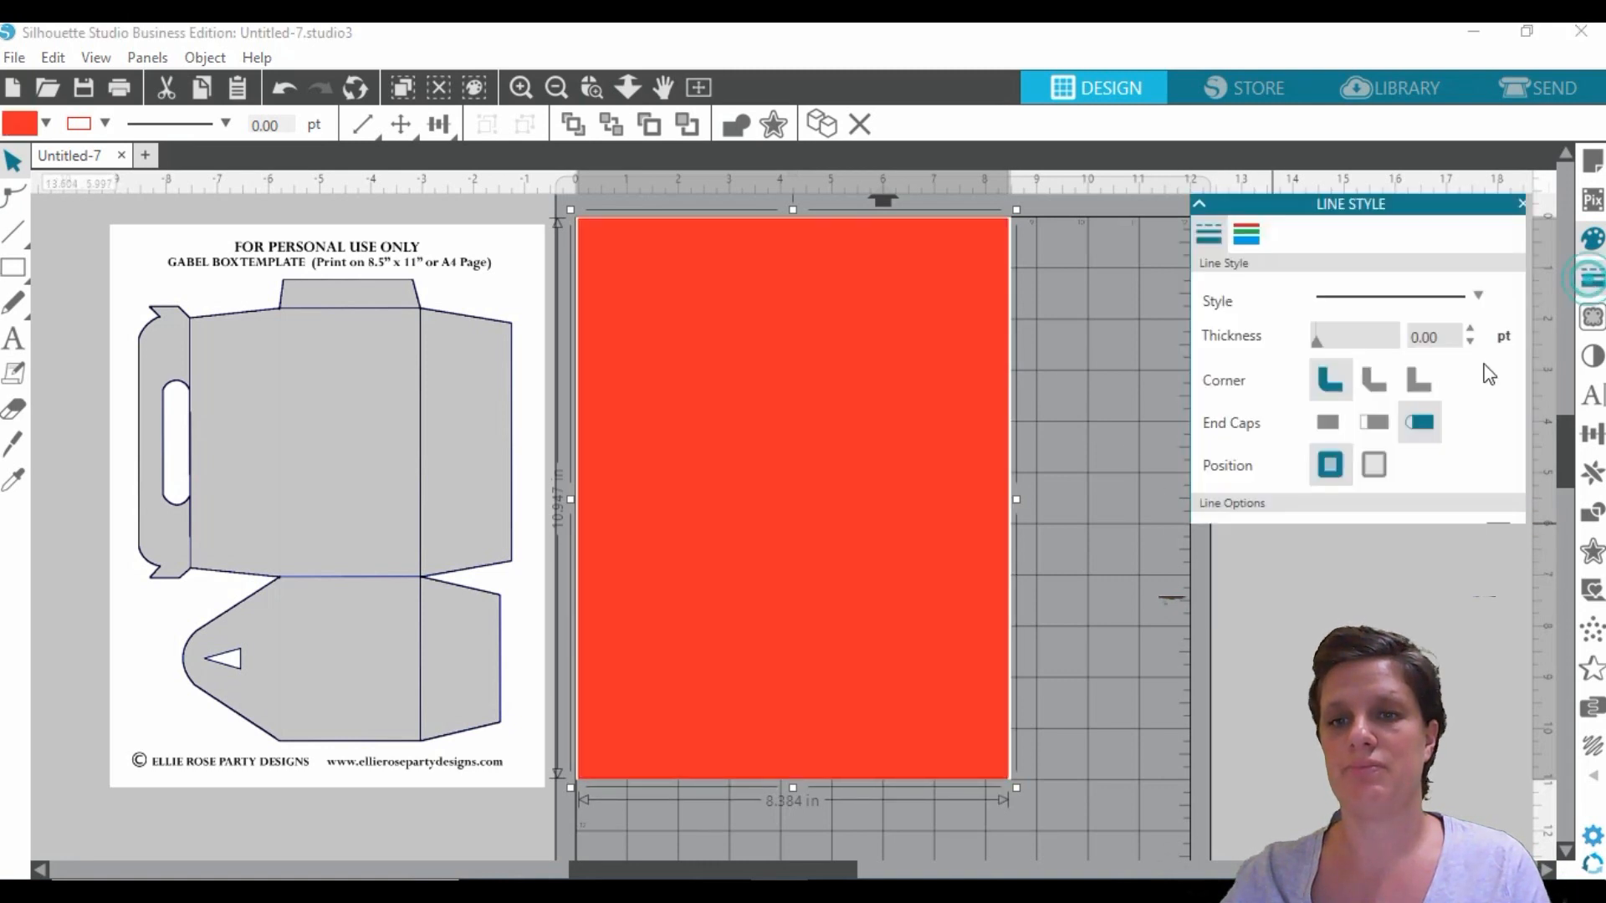
pyautogui.click(1246, 235)
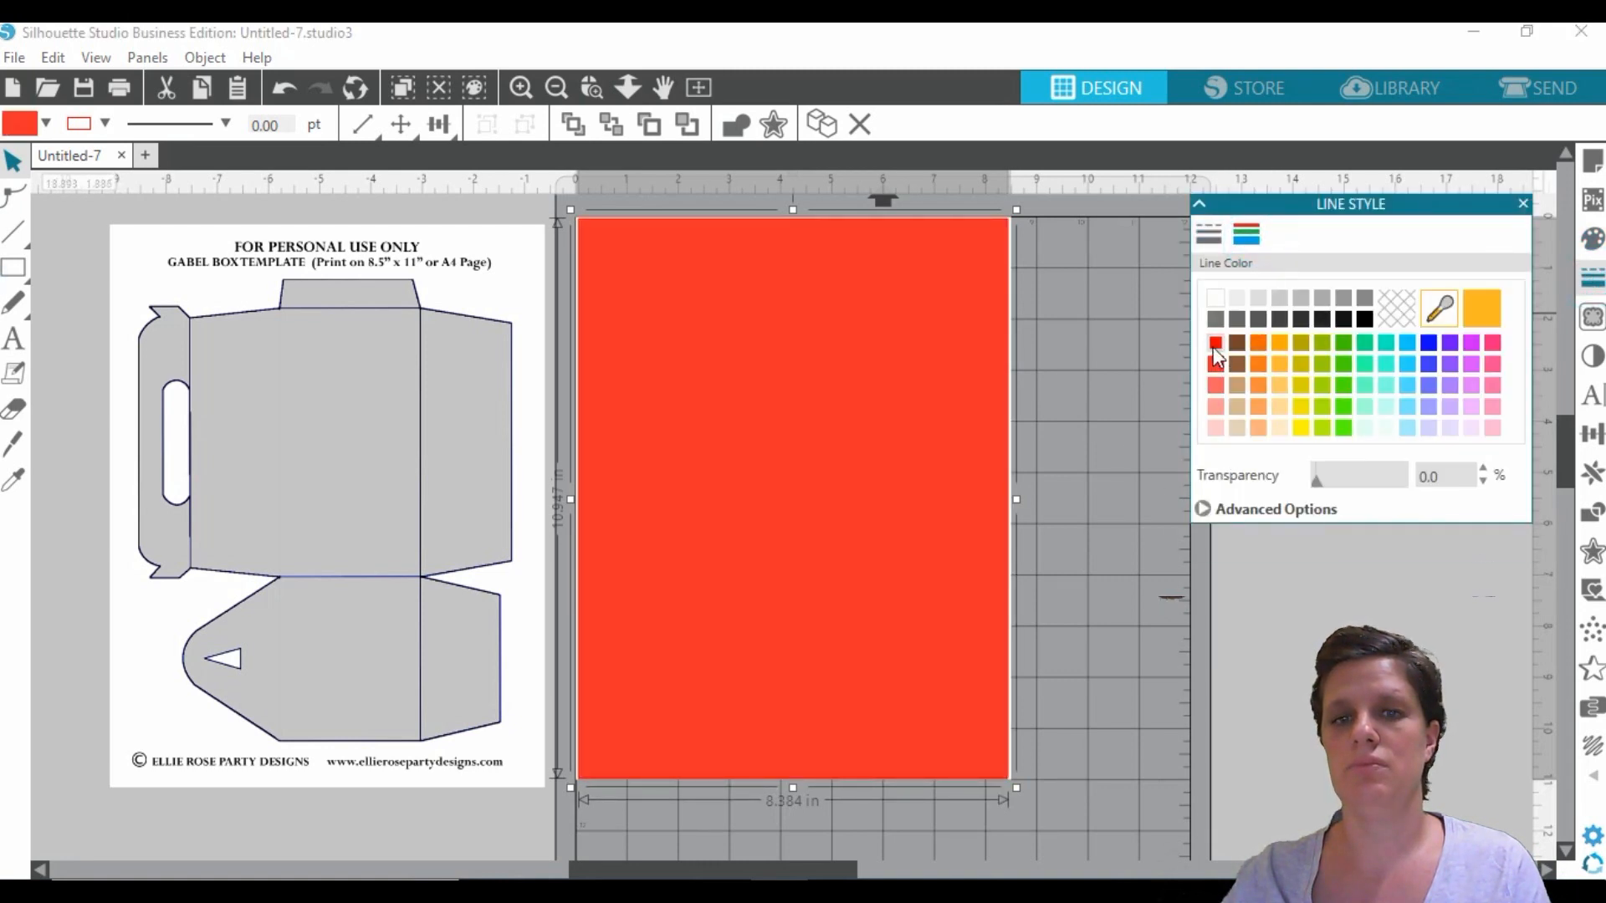
pyautogui.click(1207, 646)
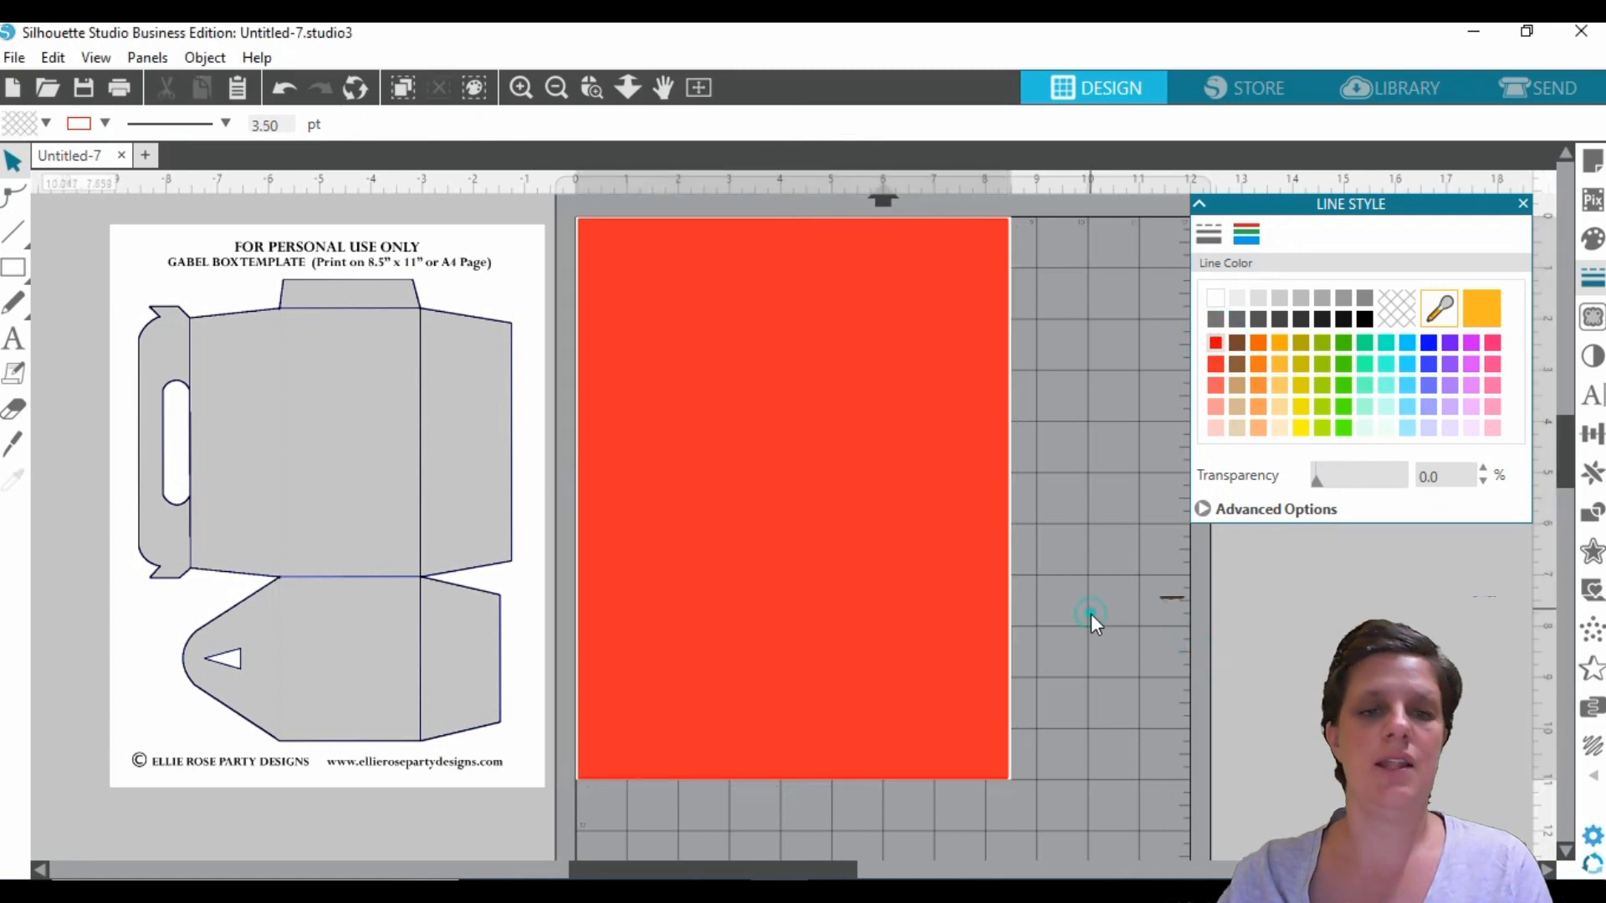
# - Bring the gable box template in front of the red rectangle and place it over the page
pyautogui.moveTo(538, 438); pyautogui.dragTo(599, 390)
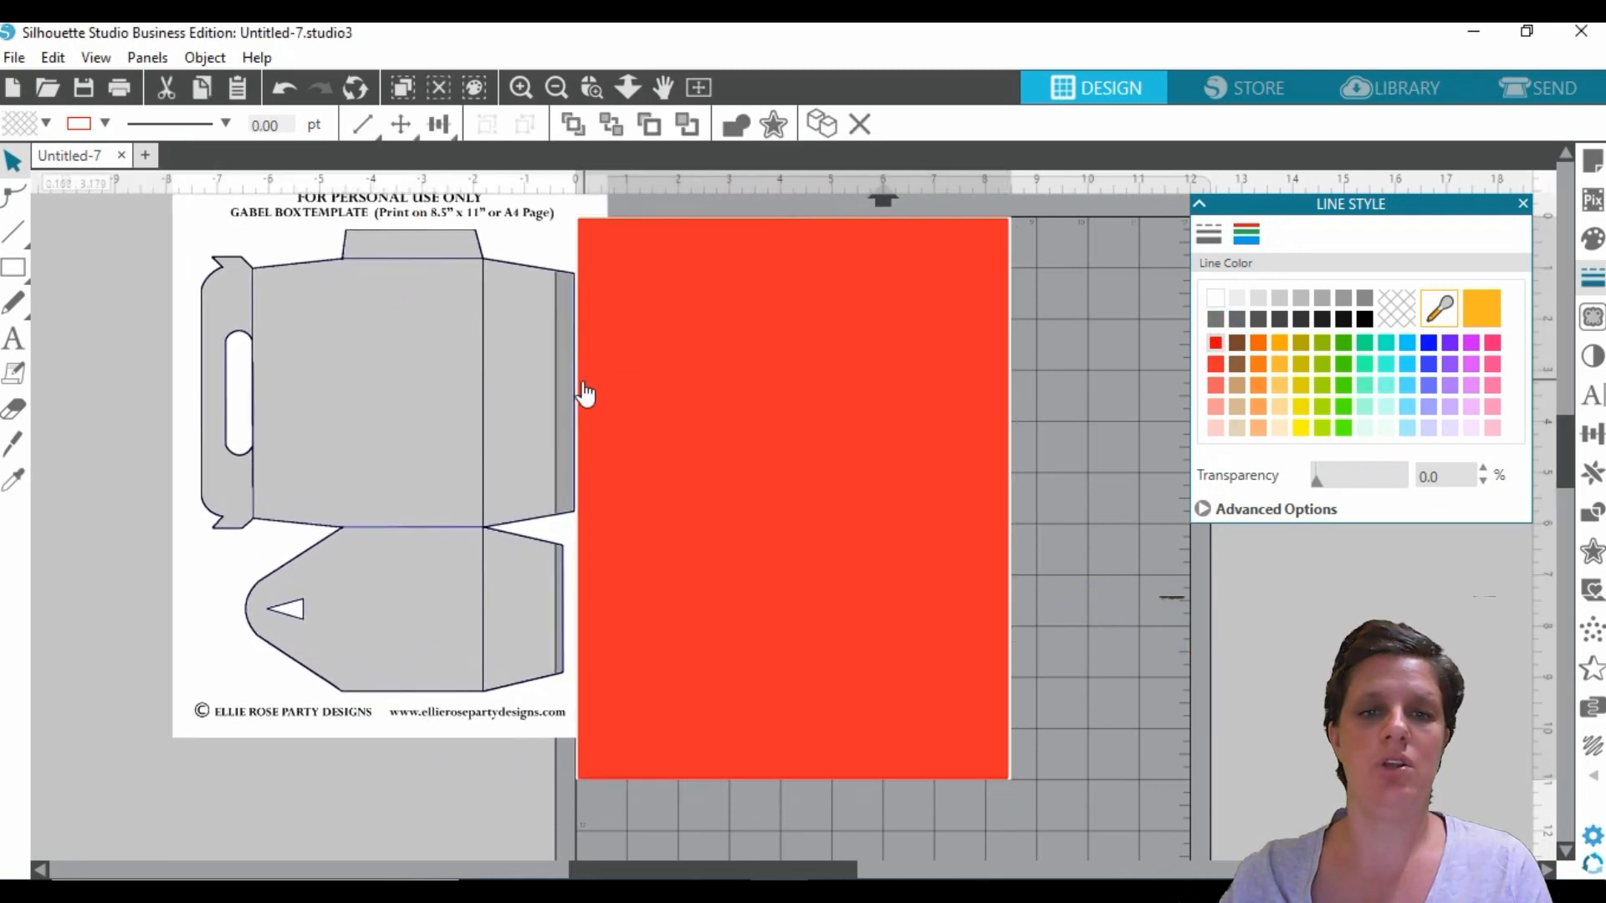
pyautogui.rightClick(555, 243)
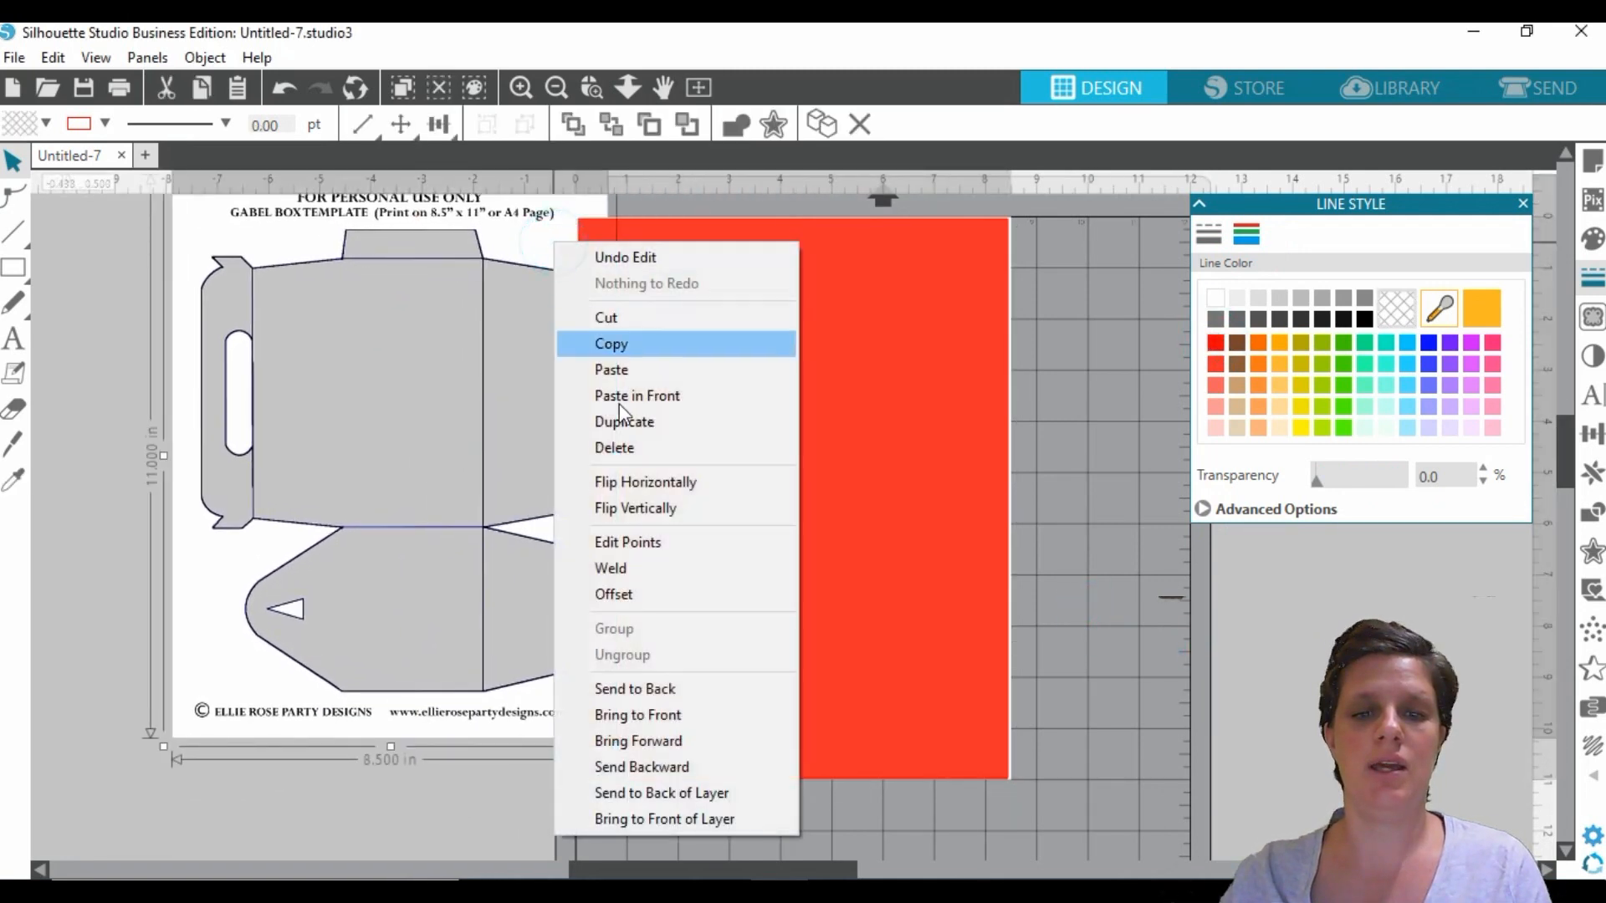
pyautogui.click(644, 715)
pyautogui.moveTo(550, 242); pyautogui.dragTo(952, 295)
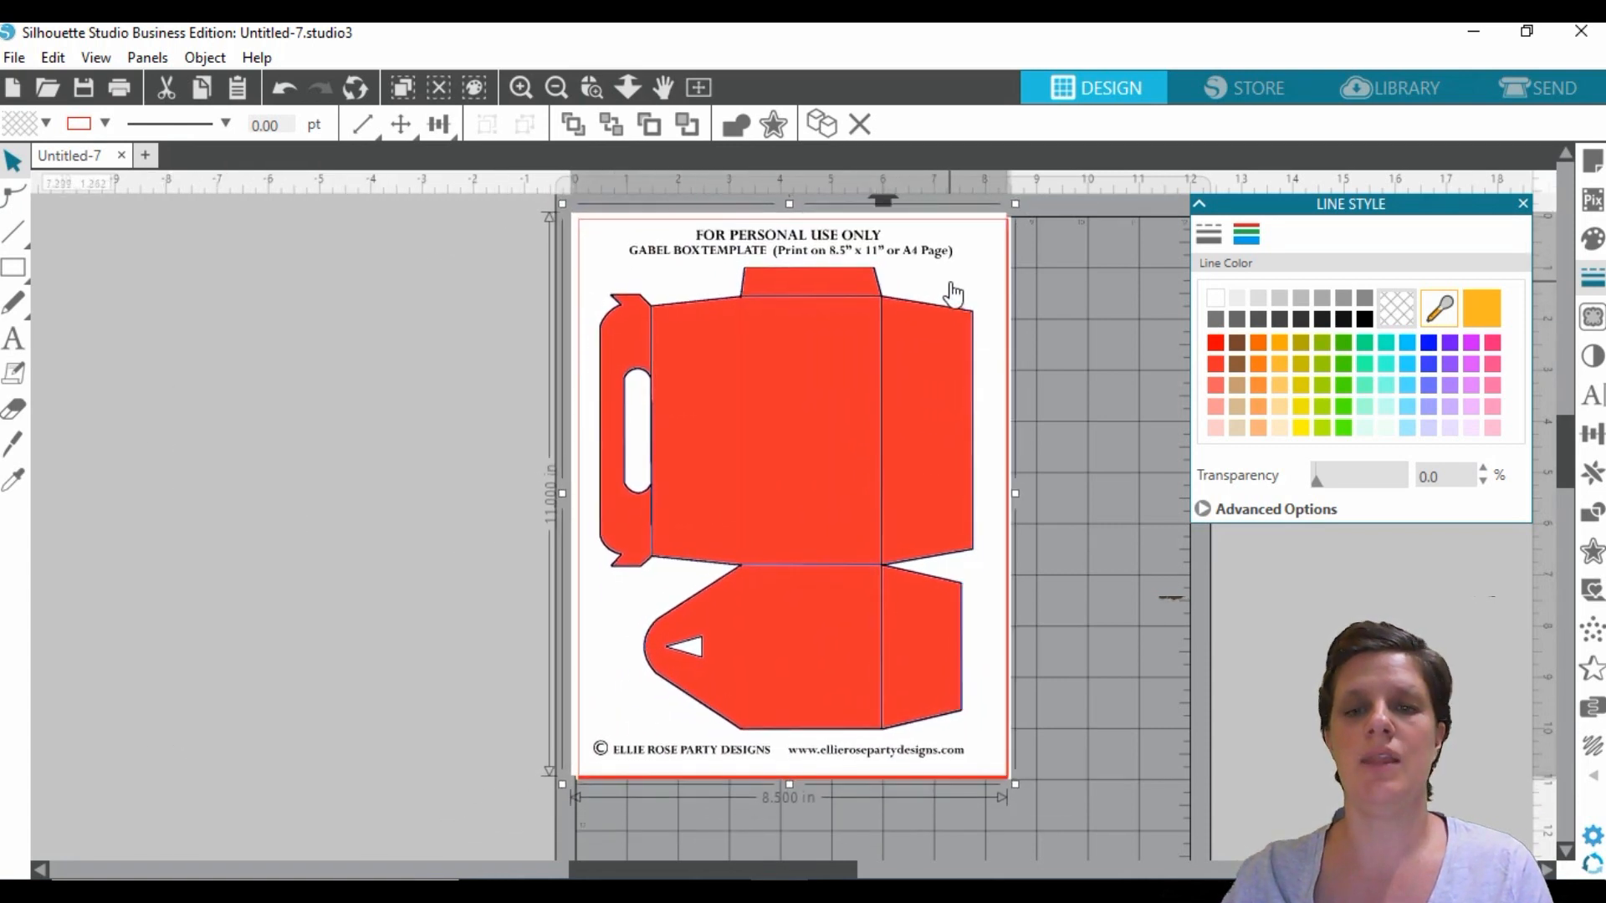
pyautogui.click(1223, 655)
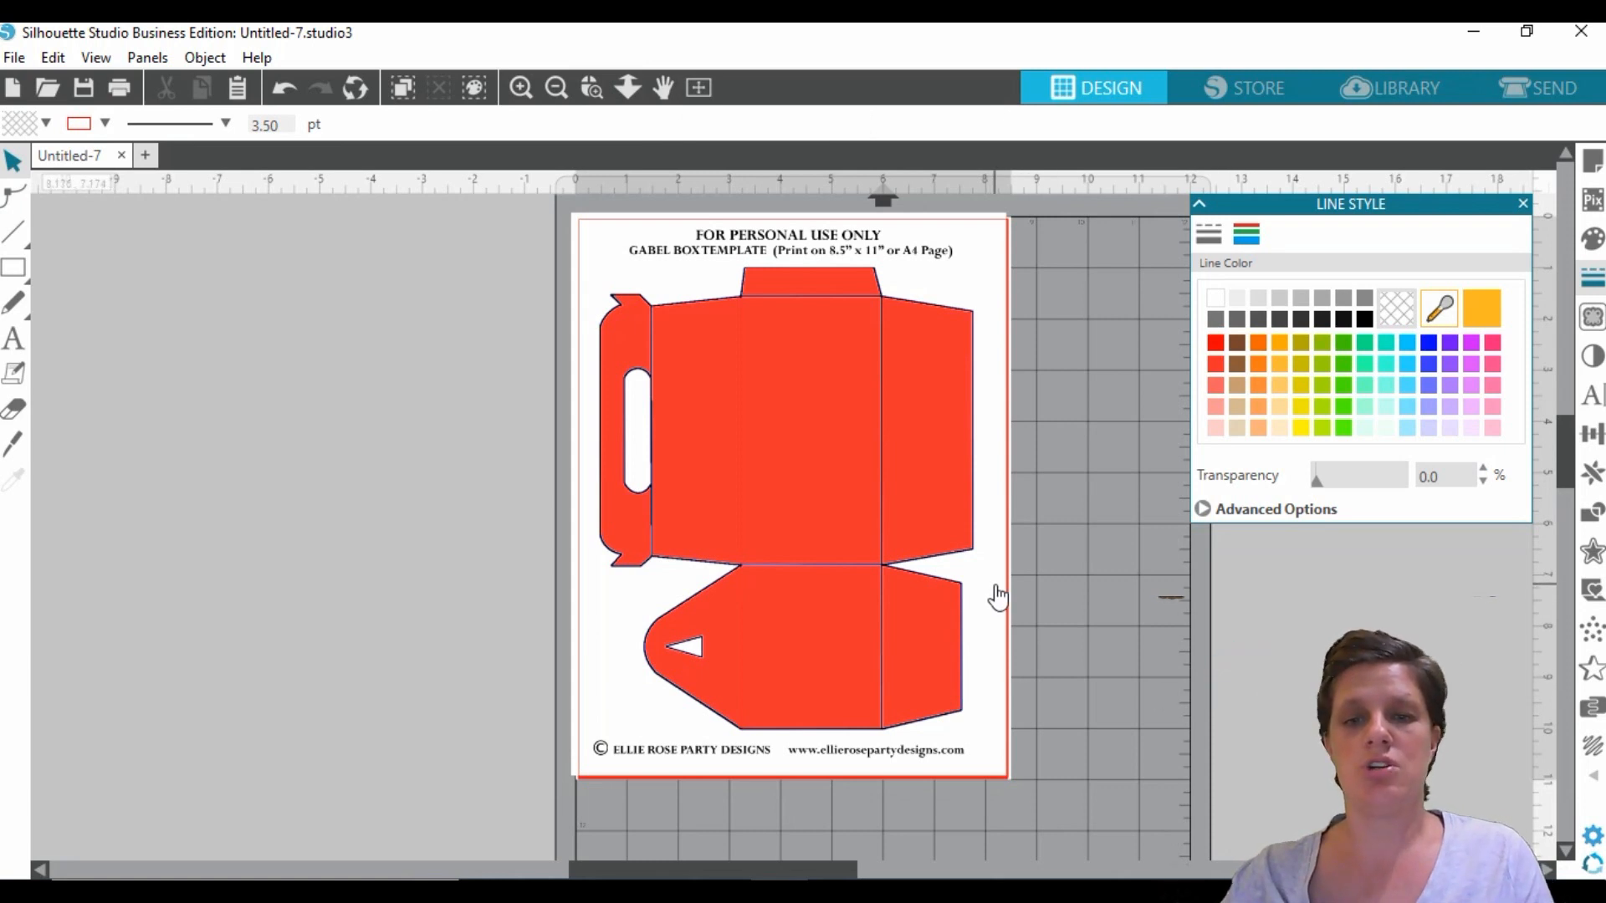
# - Shift the template partly off the page, duplicate the red rectangle and move the copy down beside the template
pyautogui.moveTo(995, 585); pyautogui.dragTo(914, 577)
pyautogui.rightClick(962, 563)
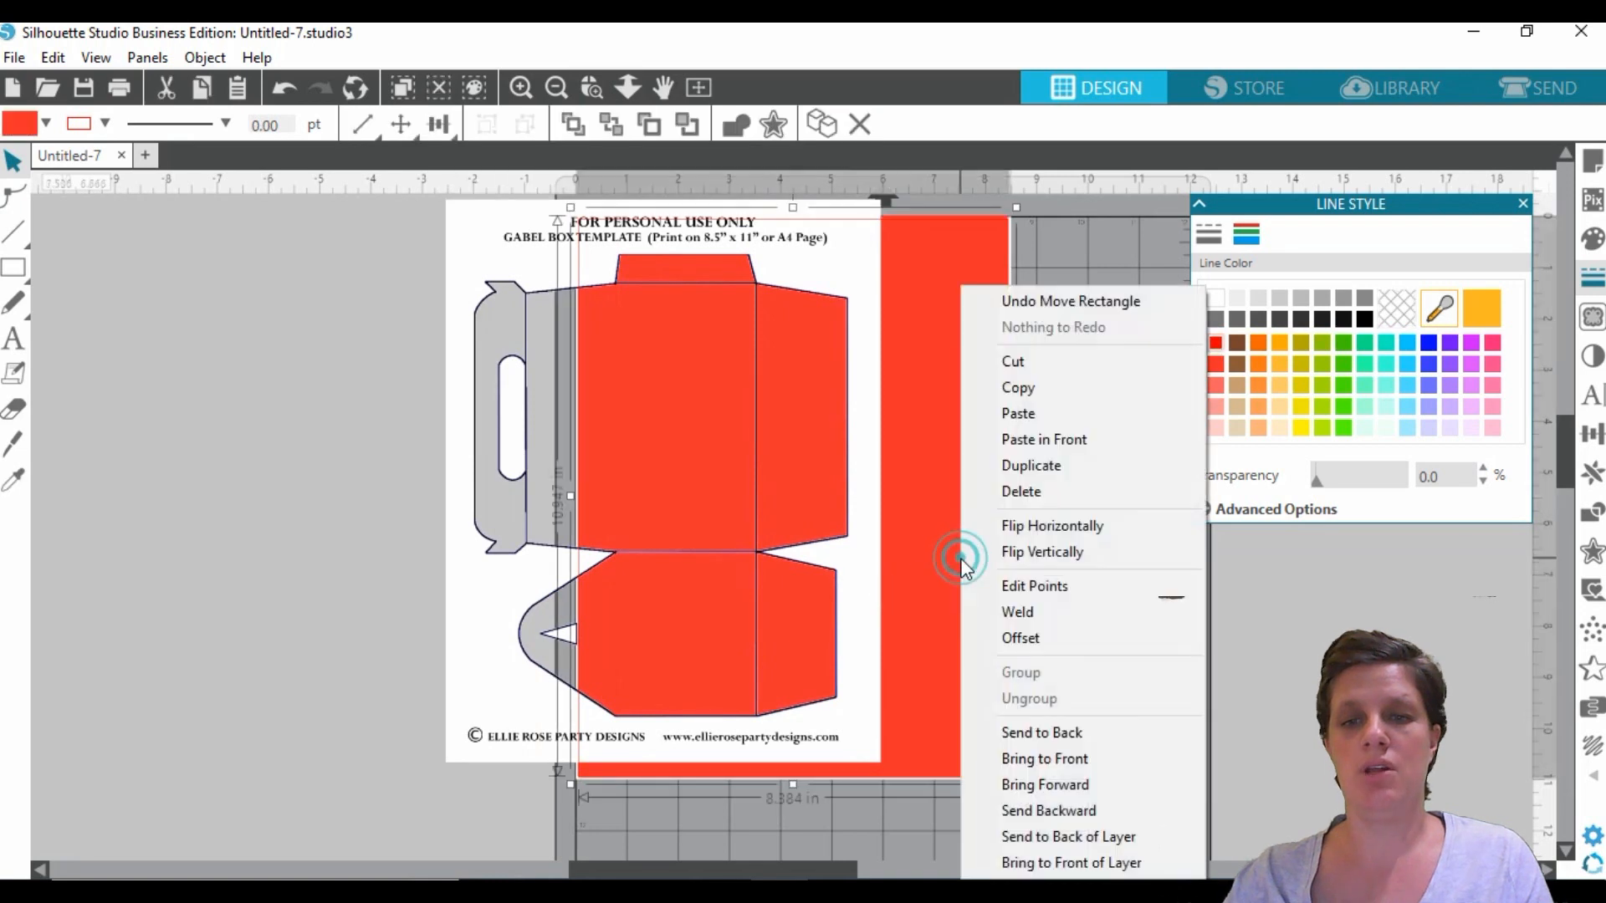
pyautogui.click(1030, 464)
pyautogui.moveTo(966, 500); pyautogui.dragTo(1191, 703)
# - Open the comic pattern i8tPGlHkzOhst from the Superhero Clipart folder and apply it to the duplicated rectangle in Untitled-7
pyautogui.click(1404, 89)
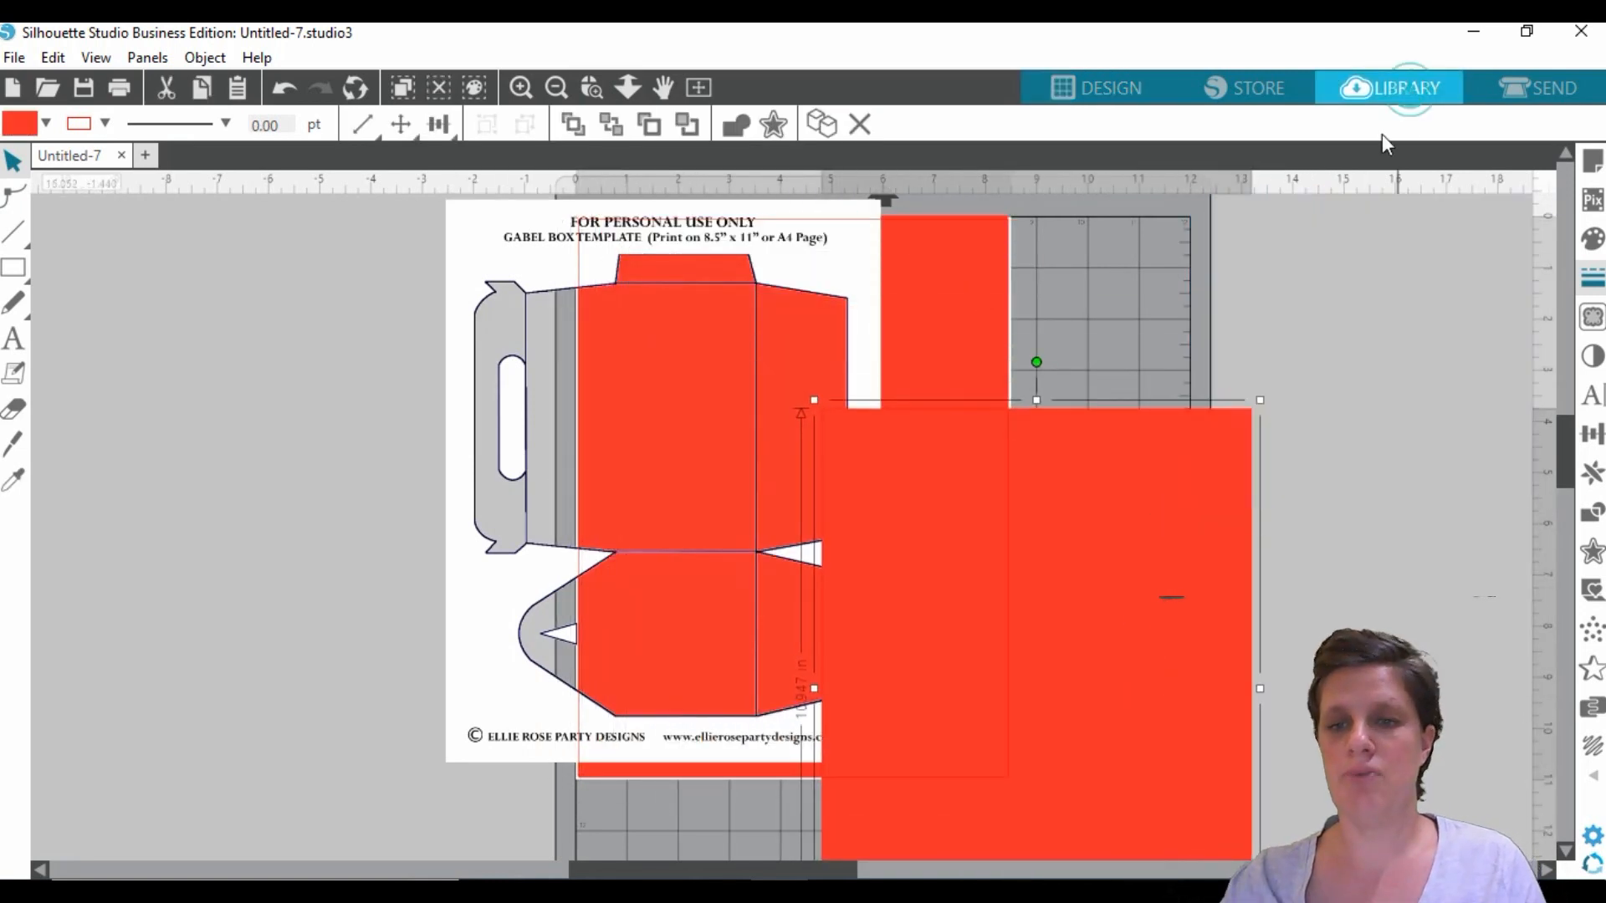
pyautogui.scroll(-8, 1202, 594)
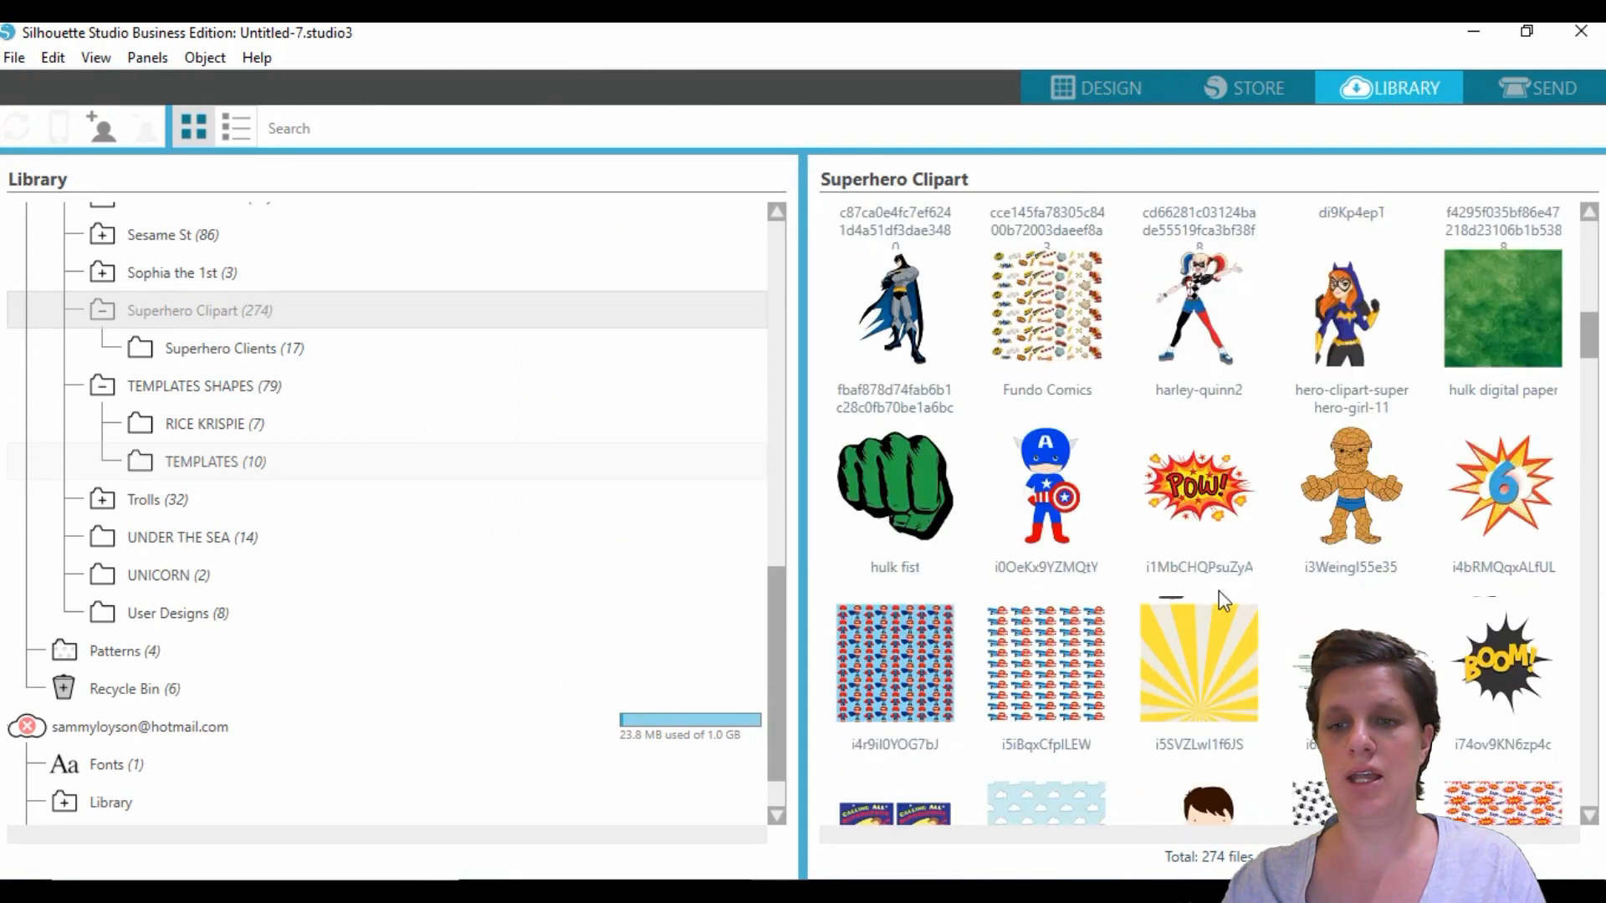
pyautogui.scroll(-3, 1218, 591)
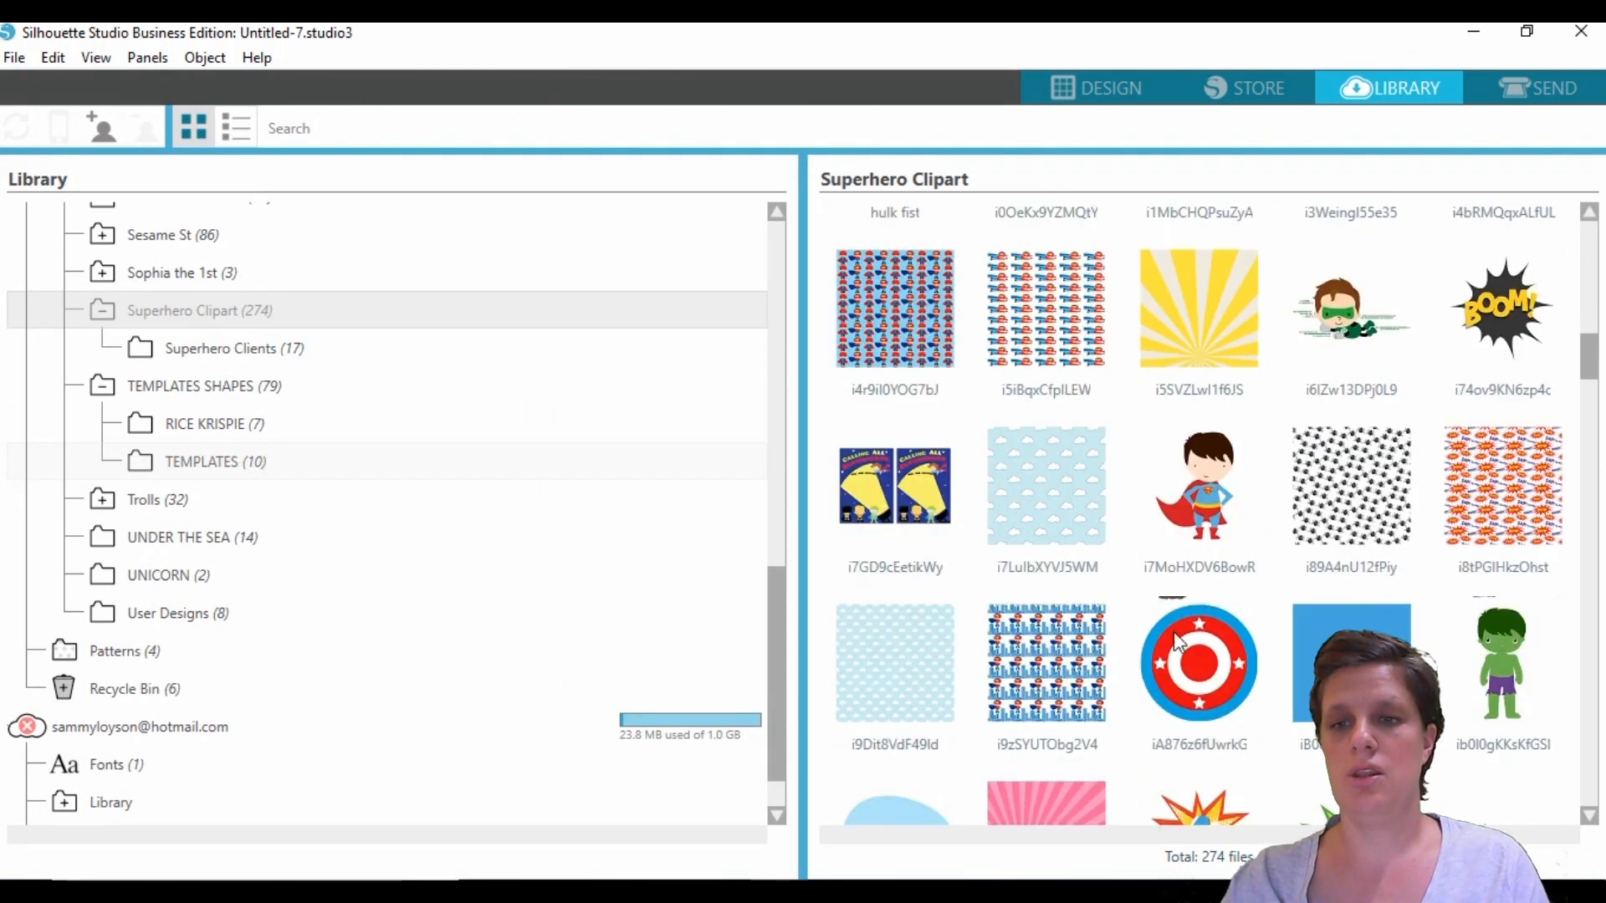
pyautogui.rightClick(1484, 495)
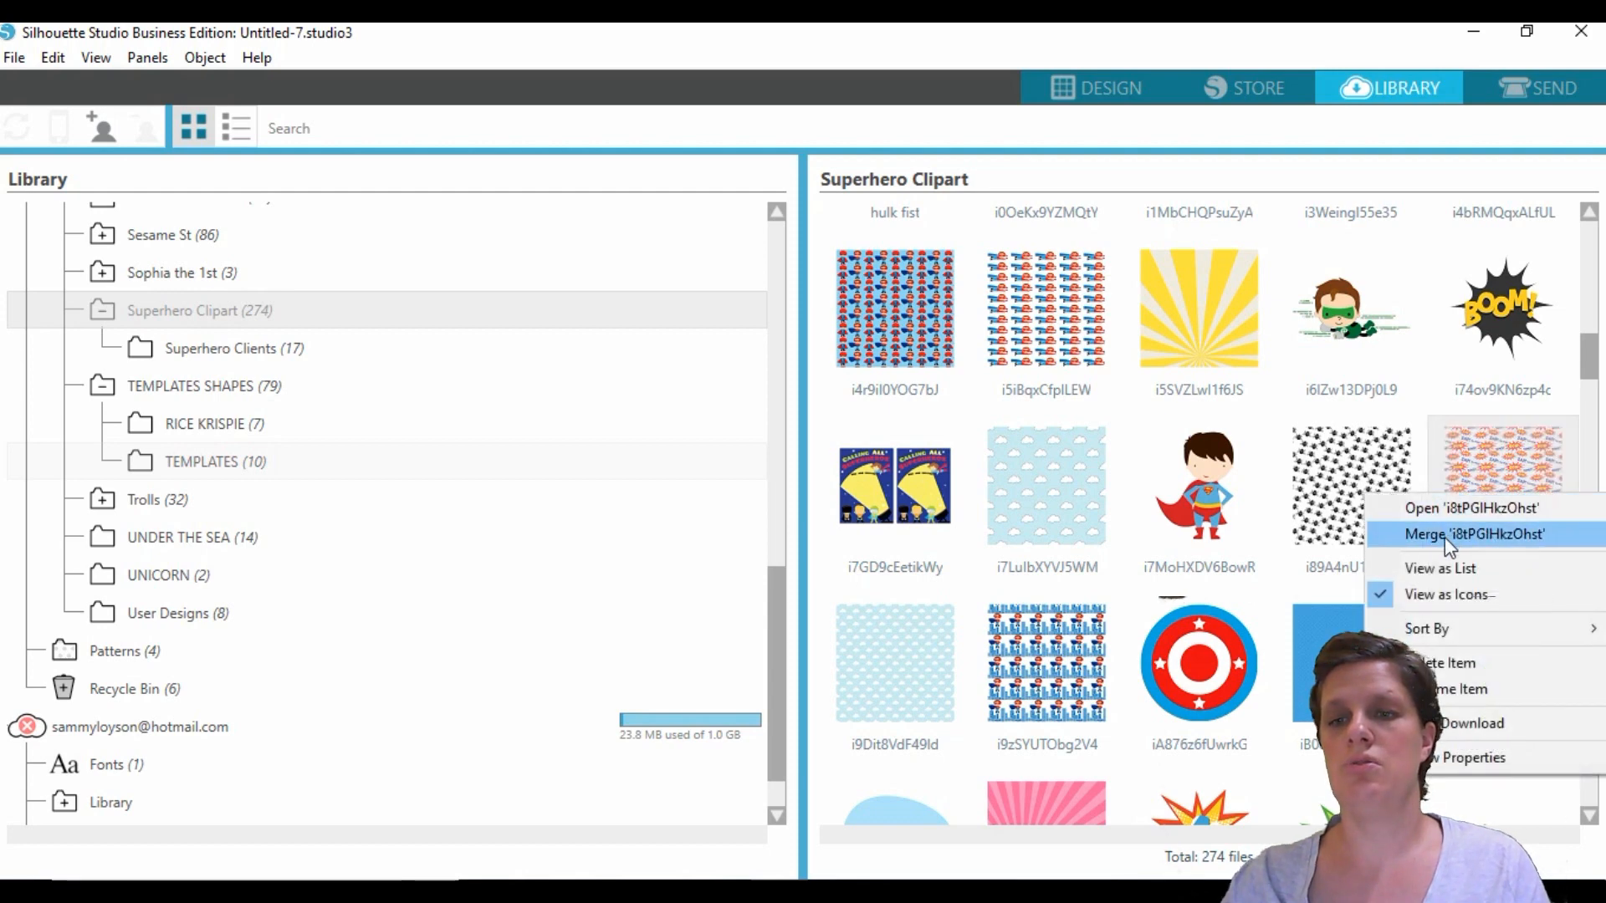
pyautogui.click(1477, 510)
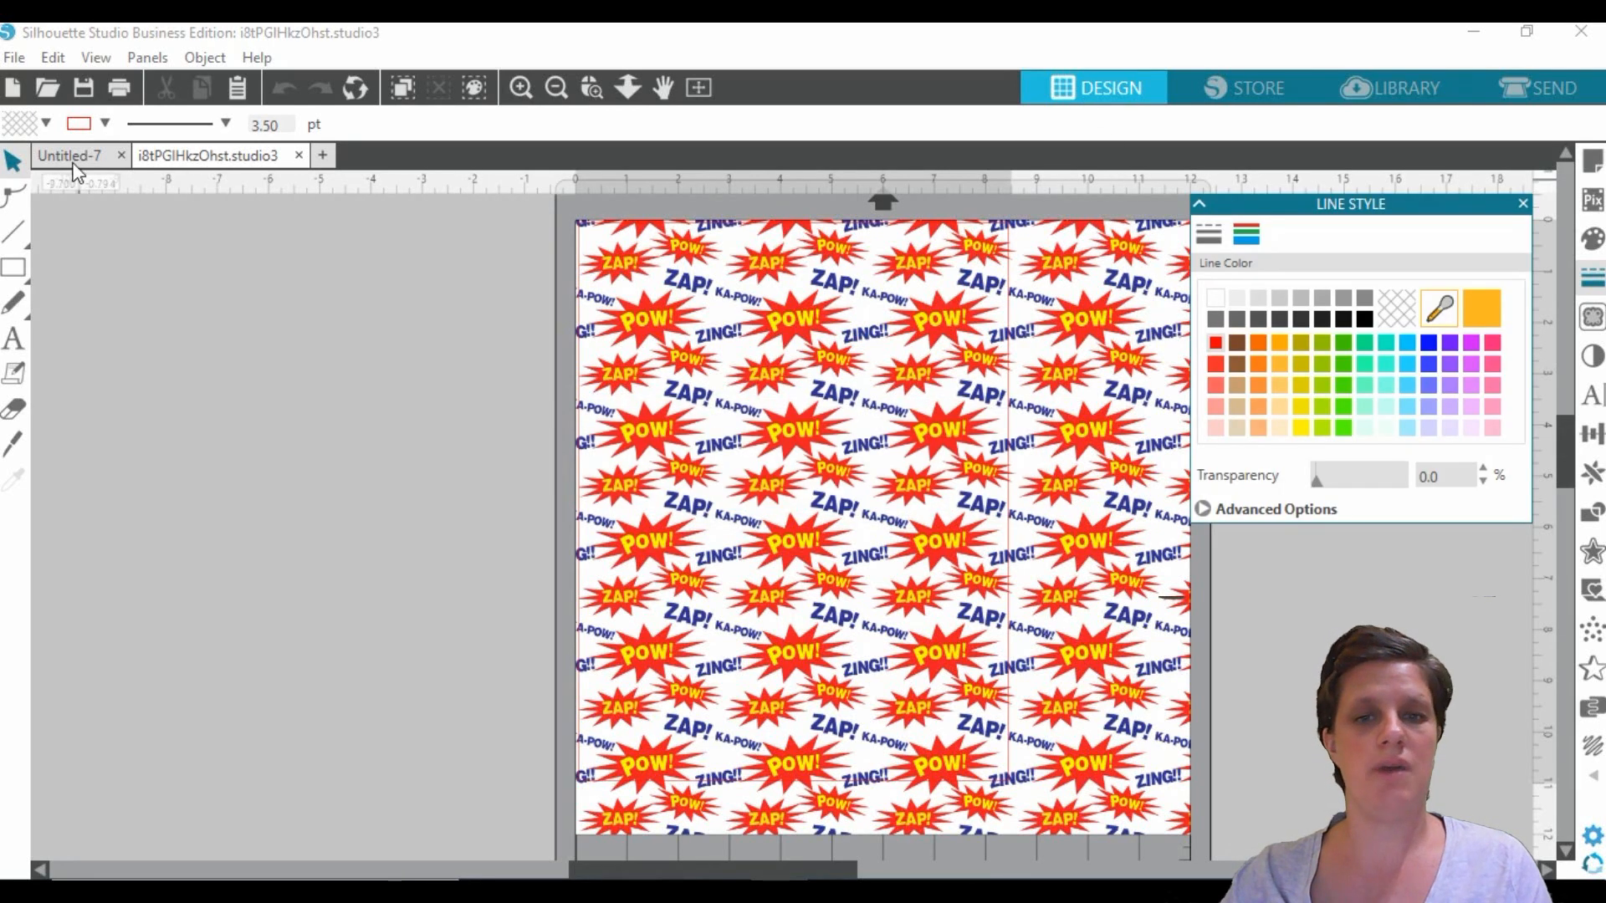
pyautogui.click(62, 158)
pyautogui.moveTo(1163, 730); pyautogui.dragTo(1133, 620)
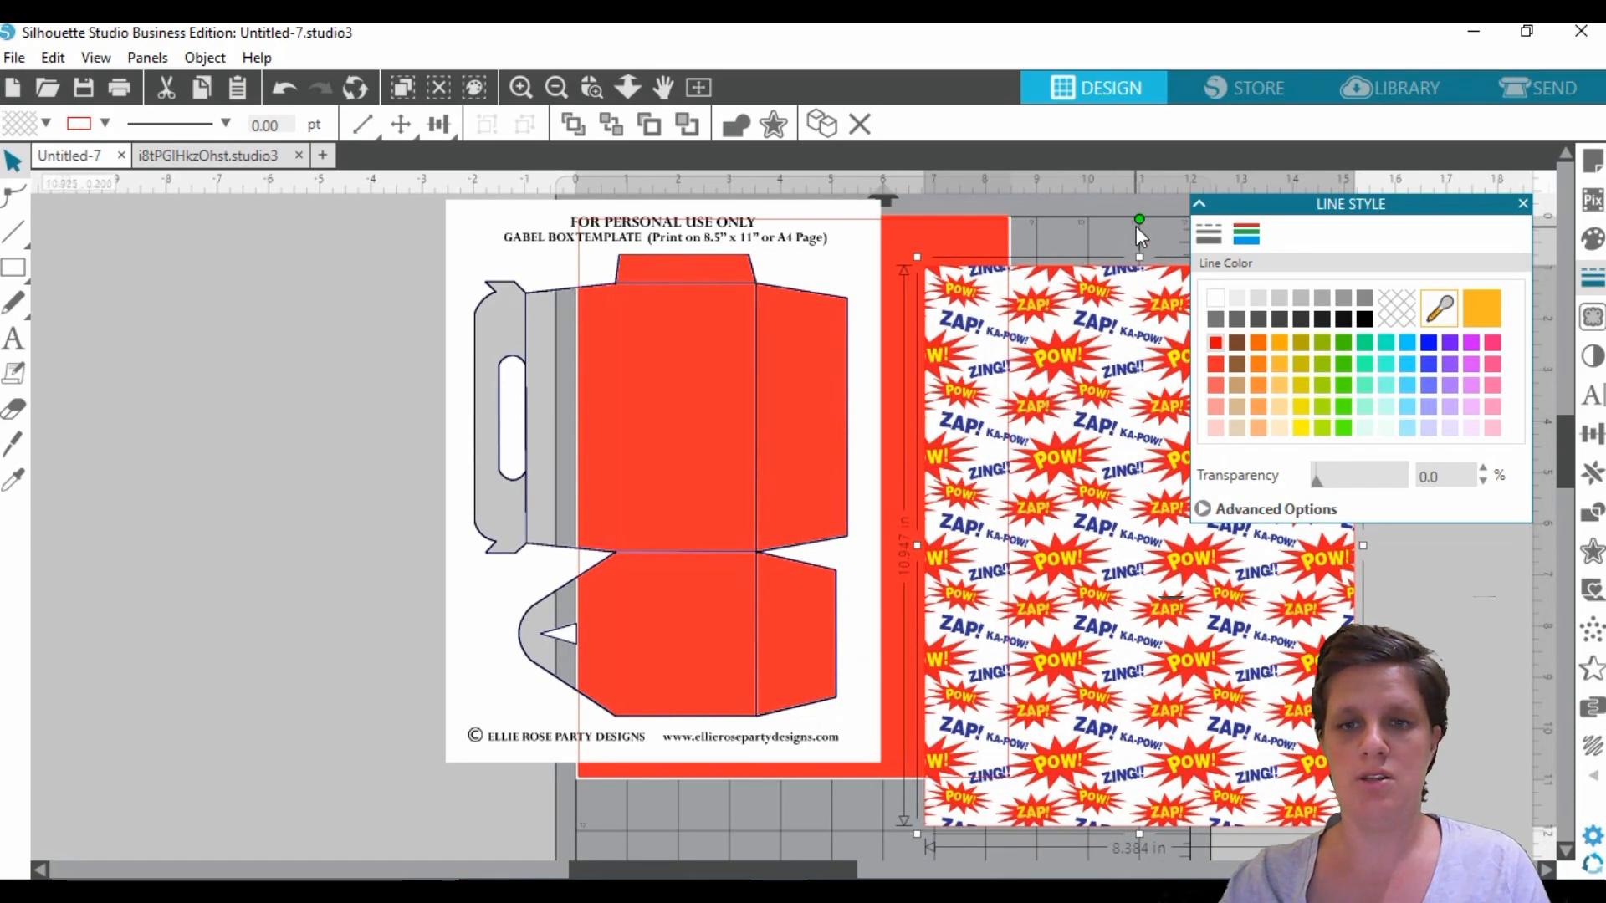
# - Rotate the comic-pattern rectangle about 90° counterclockwise and place it over the lower piece of the template, with the template back on the page
pyautogui.moveTo(1137, 219); pyautogui.dragTo(834, 572)
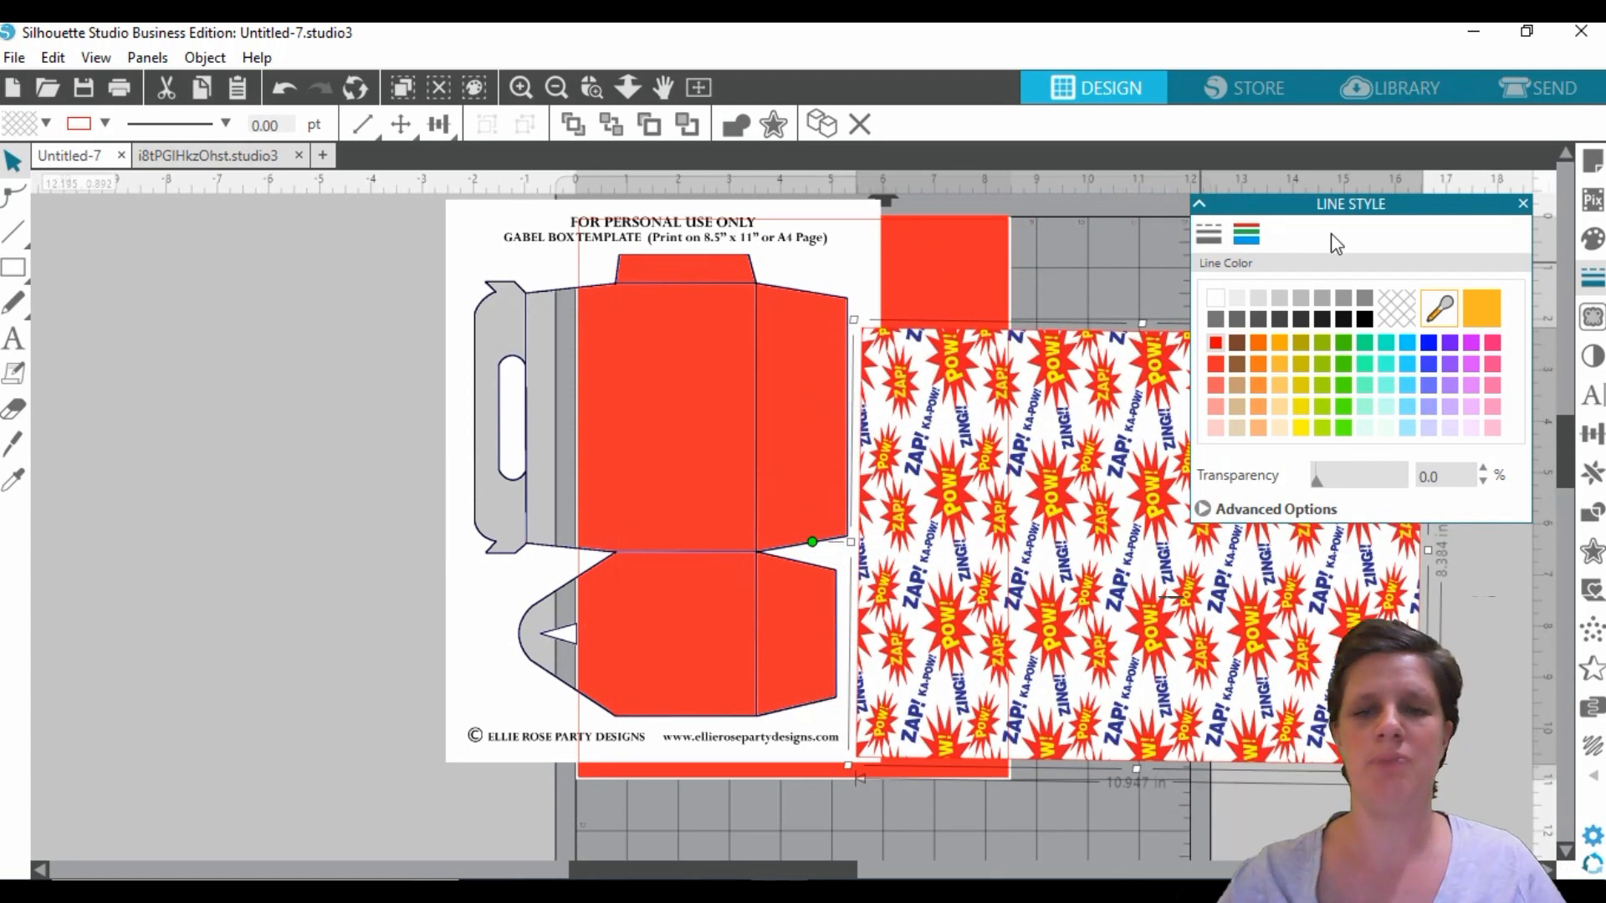
pyautogui.moveTo(852, 279); pyautogui.dragTo(974, 291)
pyautogui.moveTo(1037, 523); pyautogui.dragTo(738, 737)
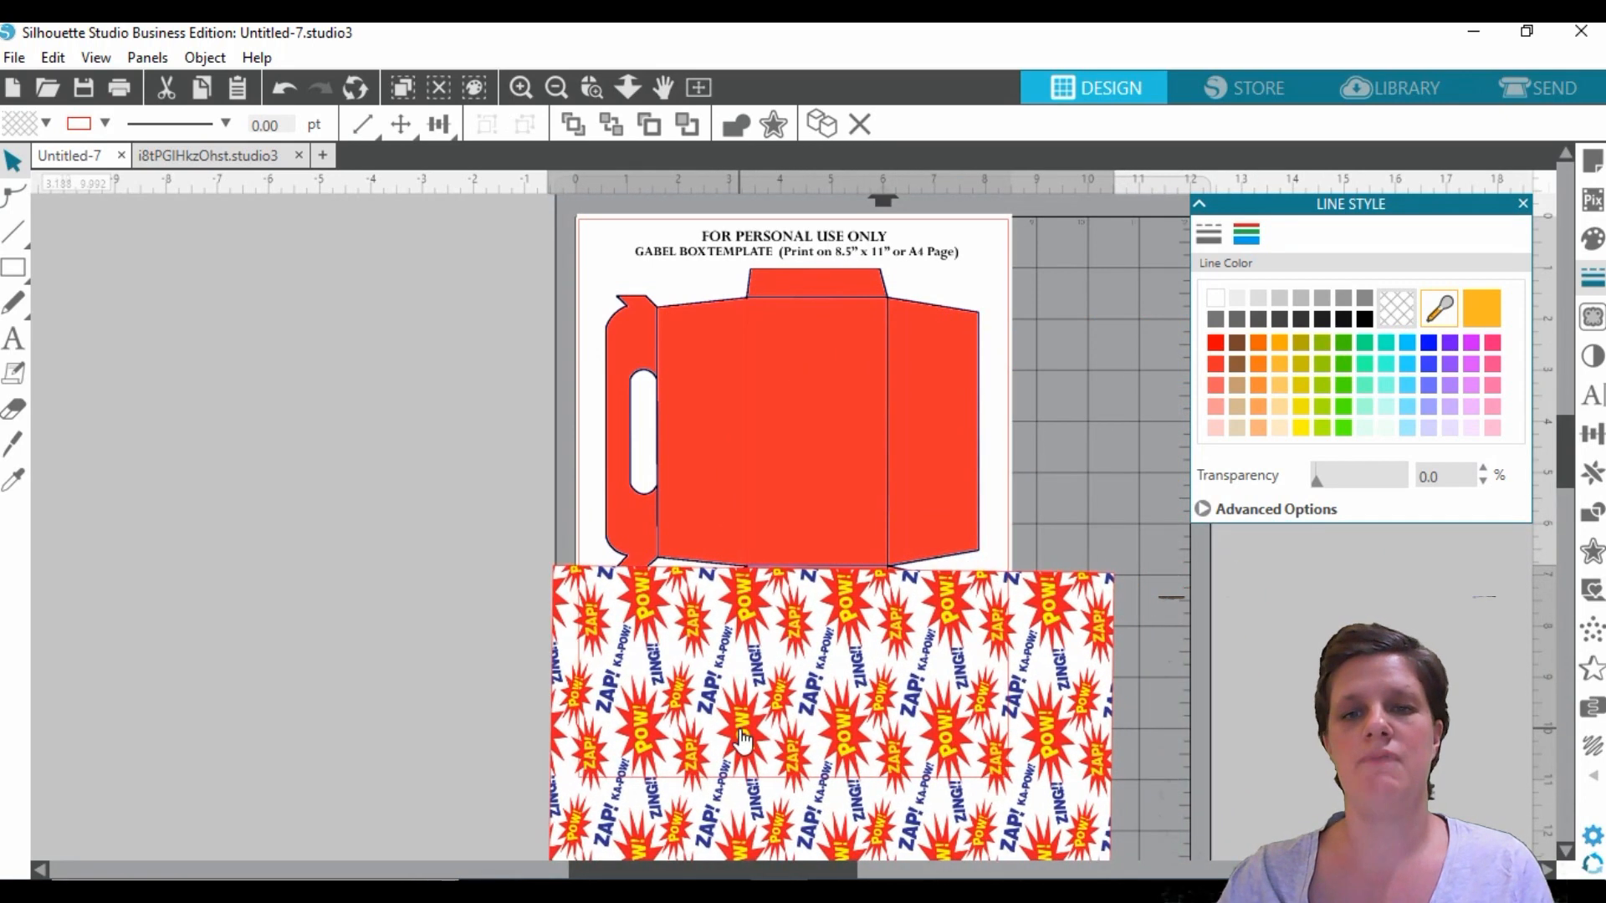
# - Bring the gable box template in front of the comic pattern so the pattern shows through the lower box piece
pyautogui.rightClick(995, 251)
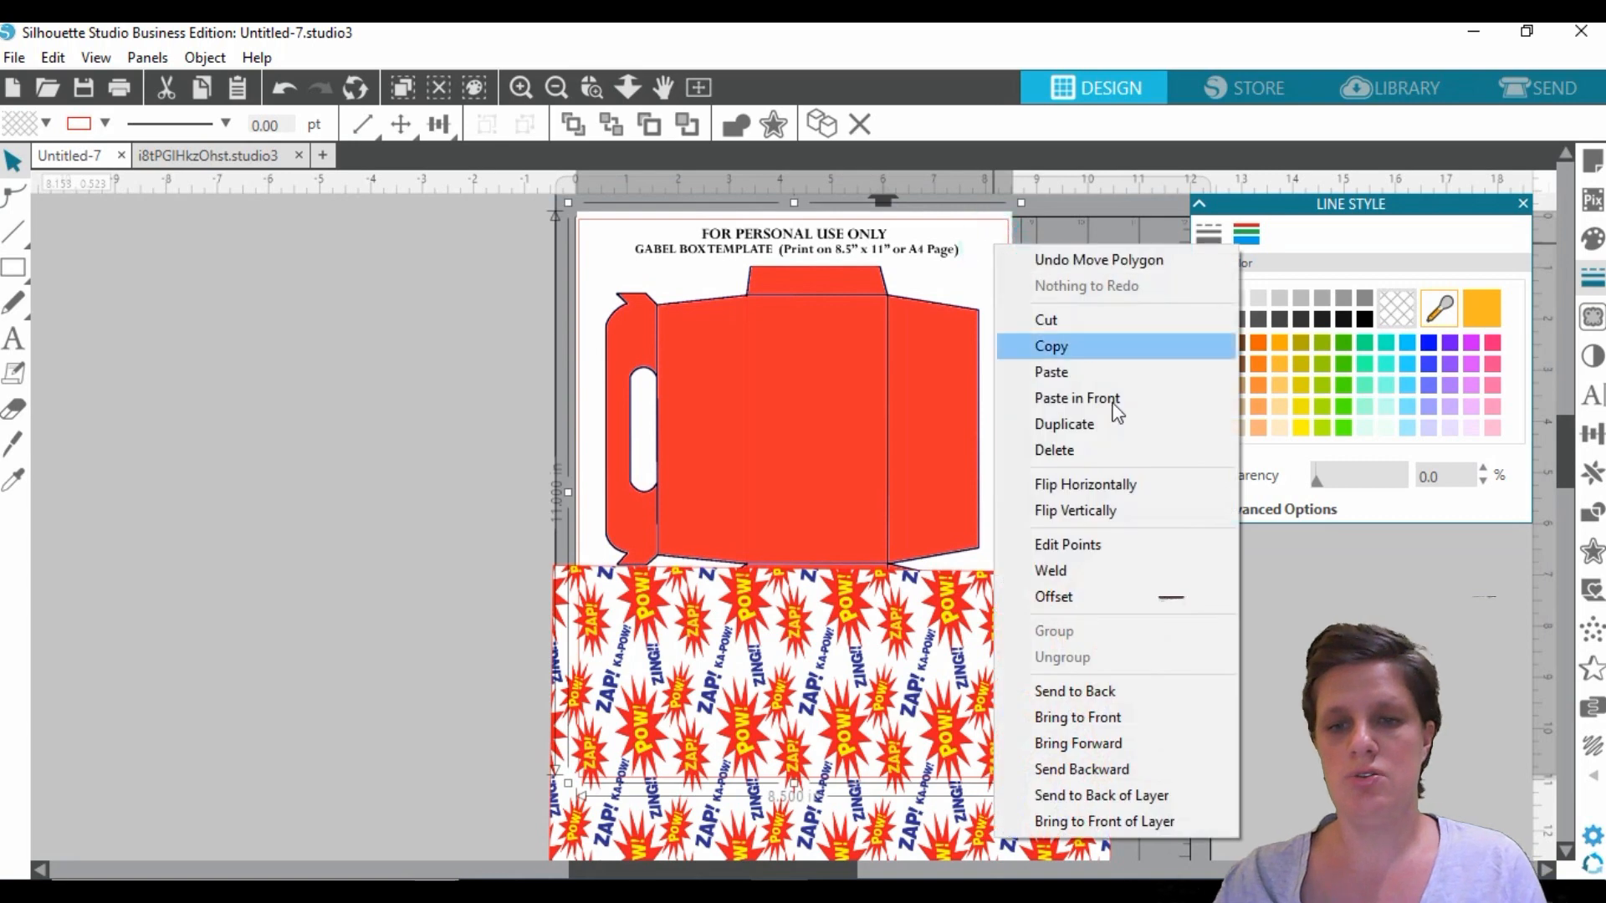
pyautogui.click(1111, 723)
pyautogui.scroll(-2, 408, 691)
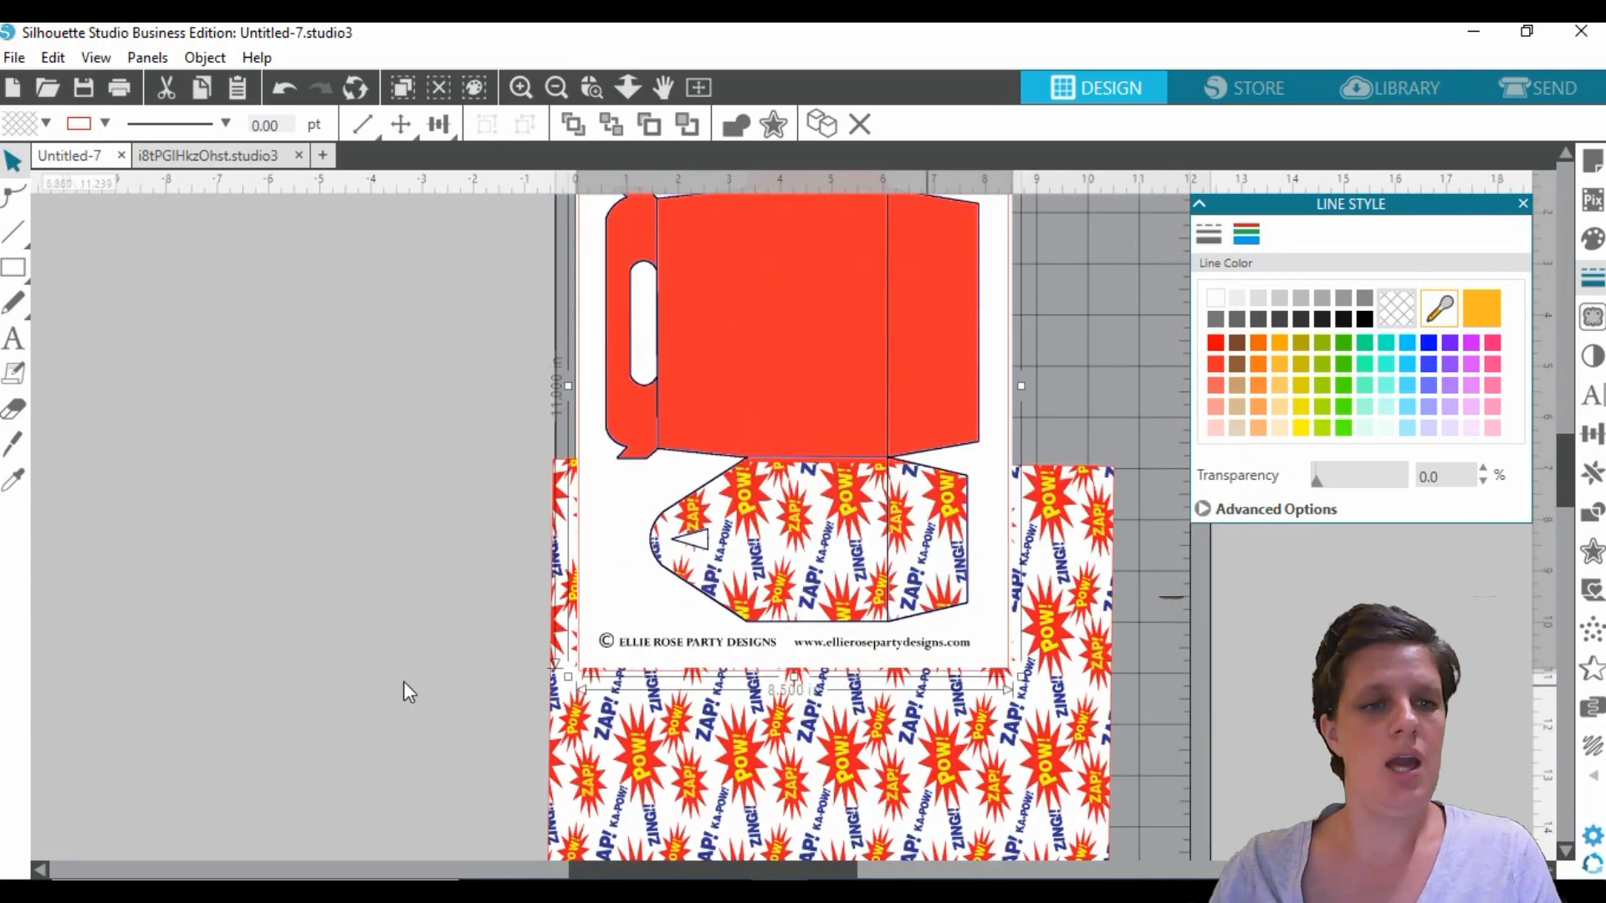
# - Cut the comic pattern along the left, right and lower edges of the page with the Knife tool
pyautogui.click(17, 445)
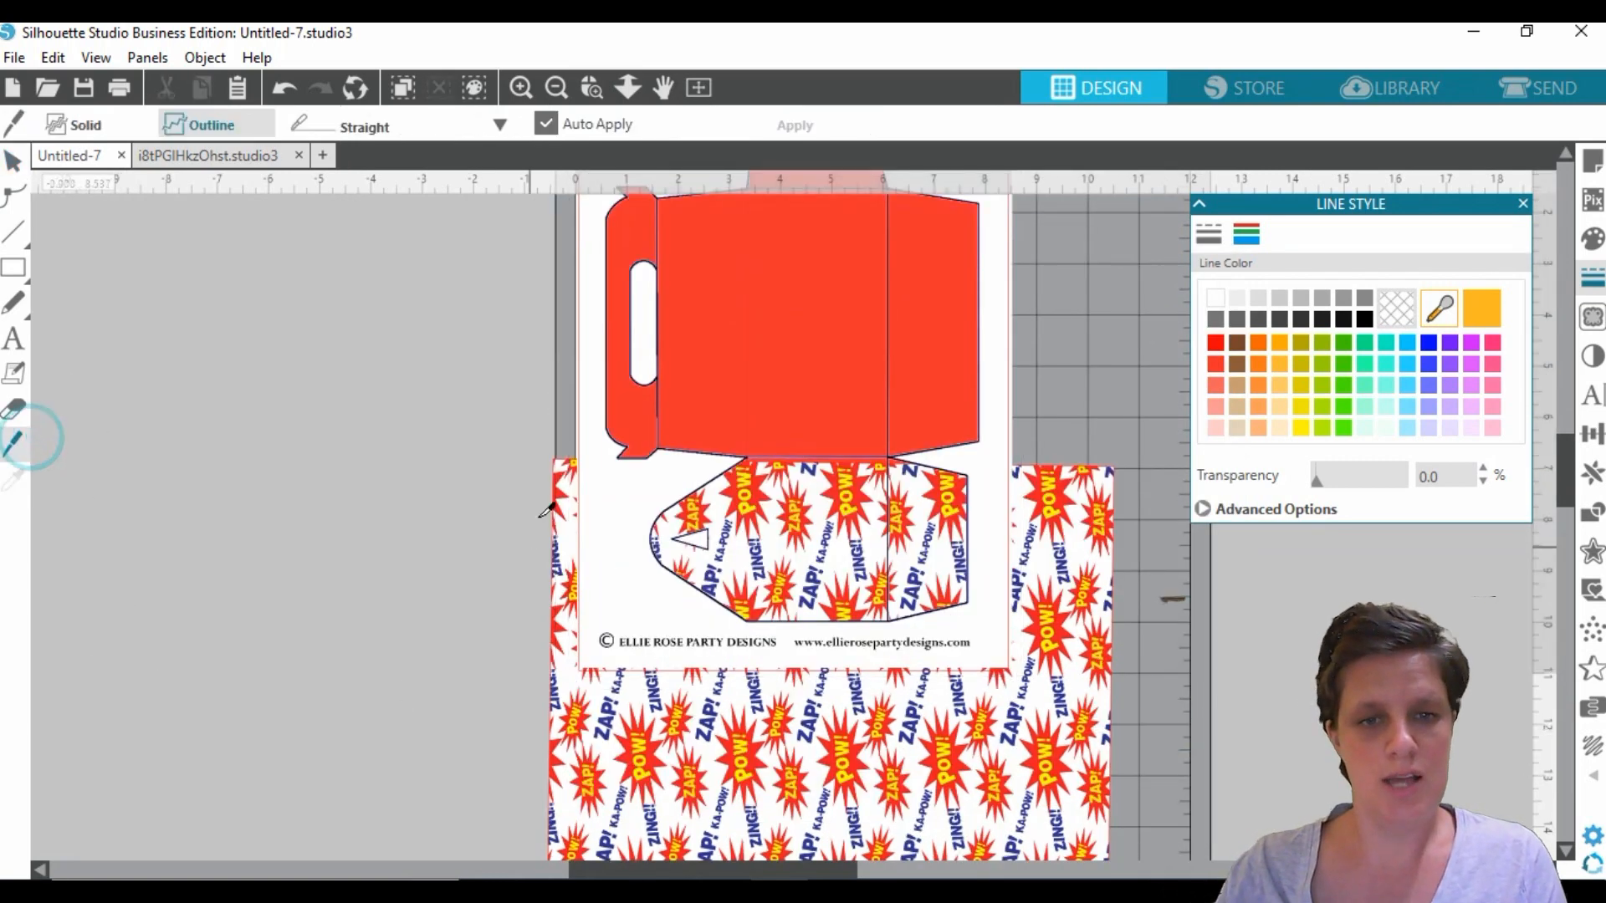
pyautogui.moveTo(579, 458); pyautogui.dragTo(1145, 680)
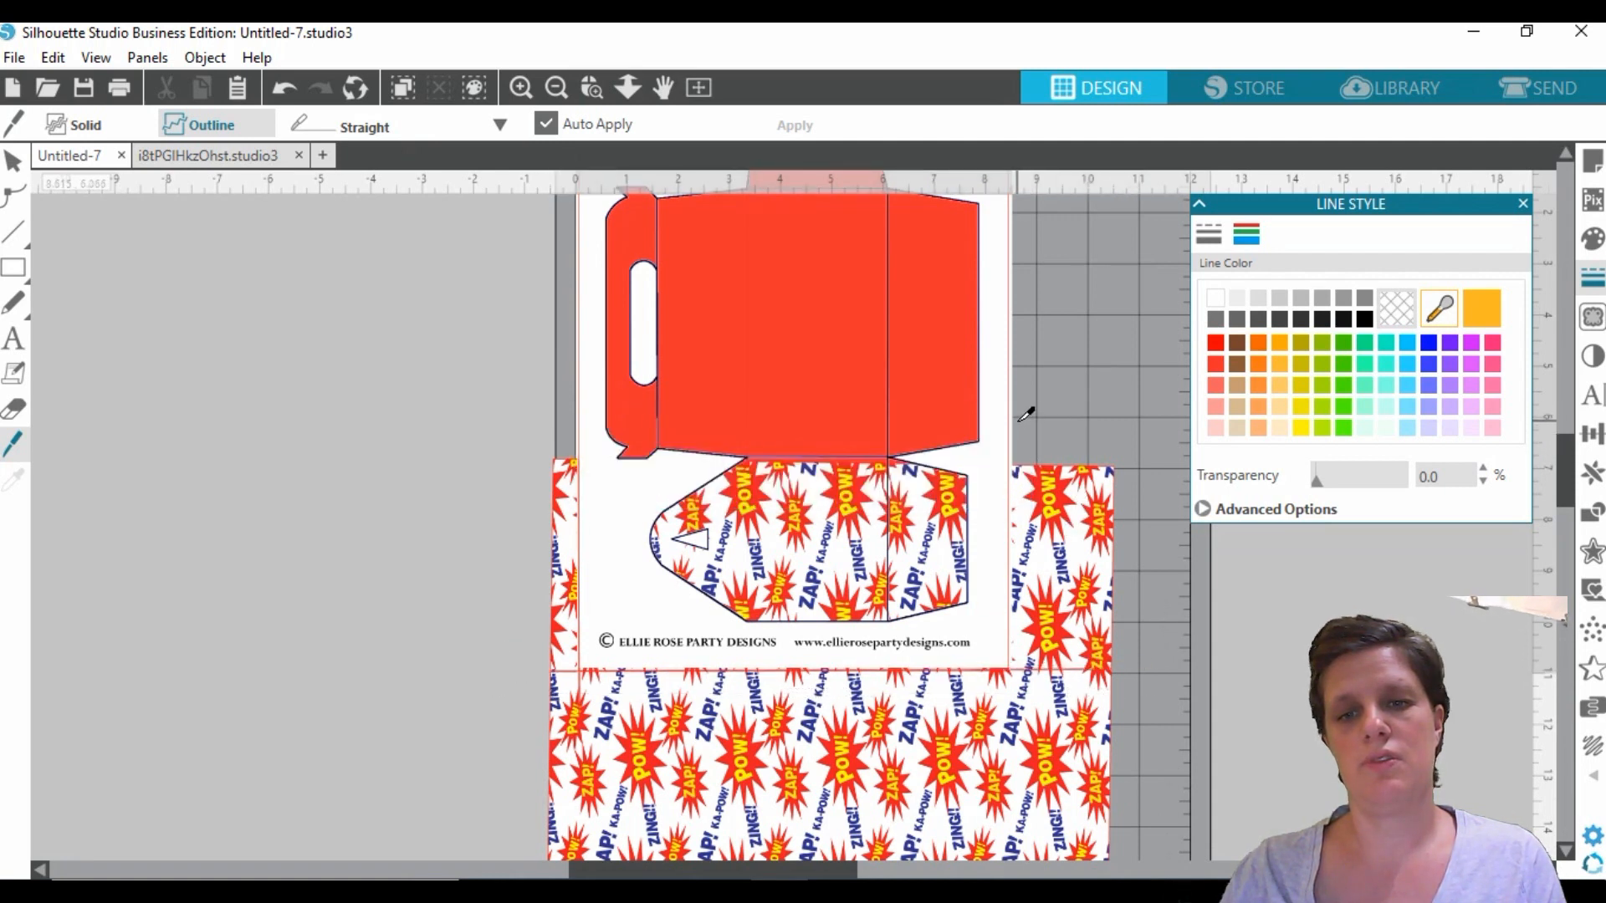
pyautogui.moveTo(1025, 418); pyautogui.dragTo(1024, 724)
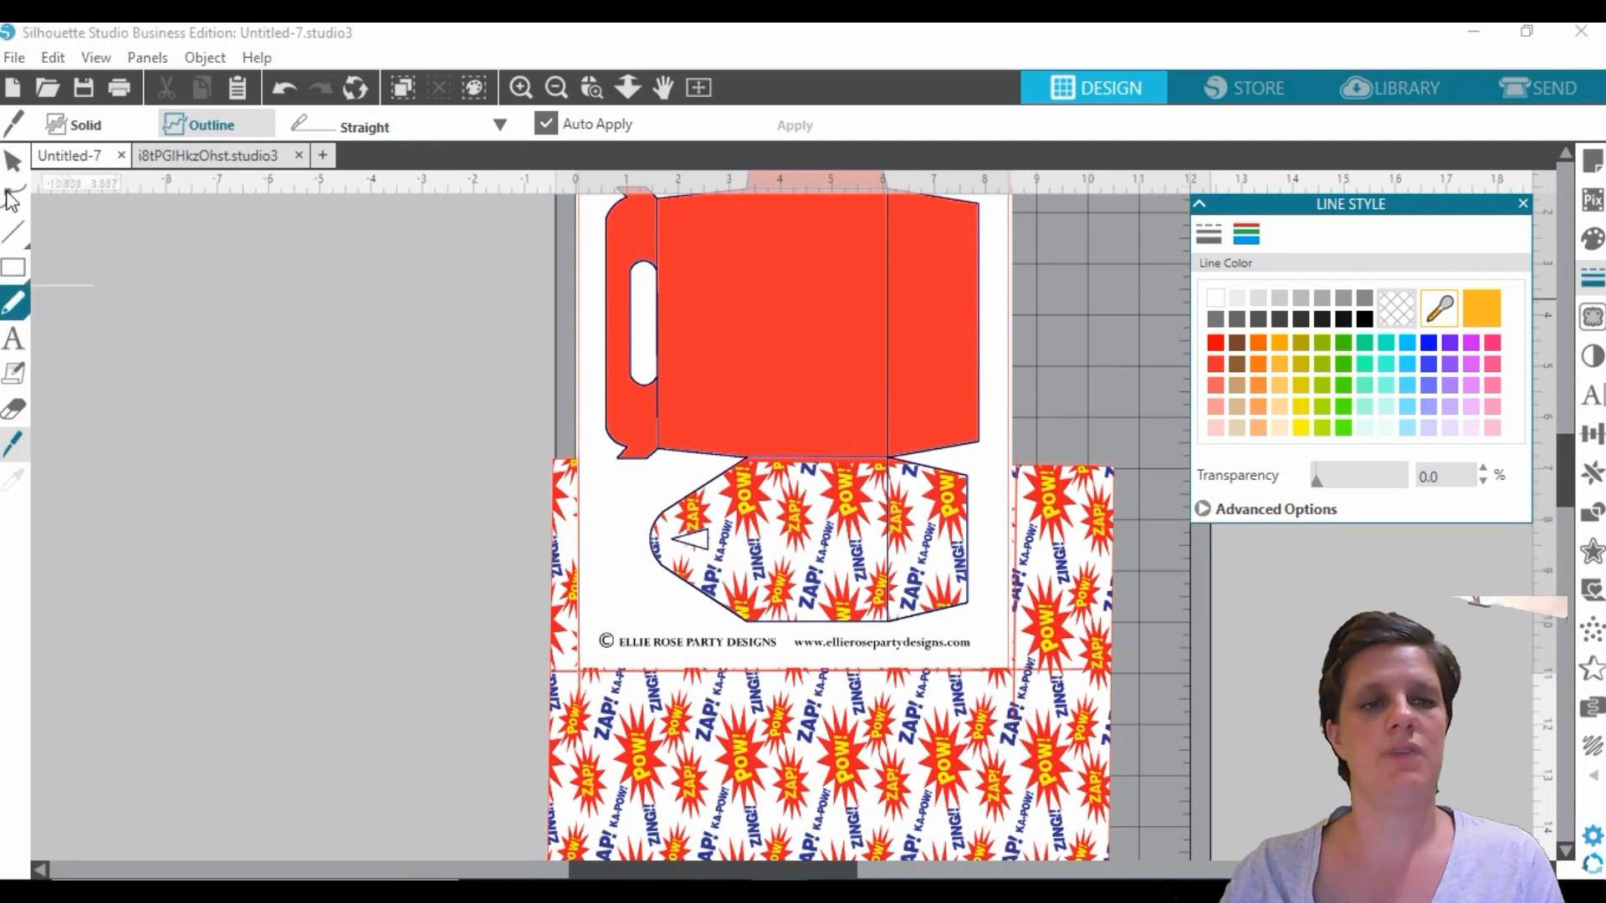
# - Delete the cut-off comic pattern pieces to the right of, below and to the left of the page
pyautogui.click(14, 163)
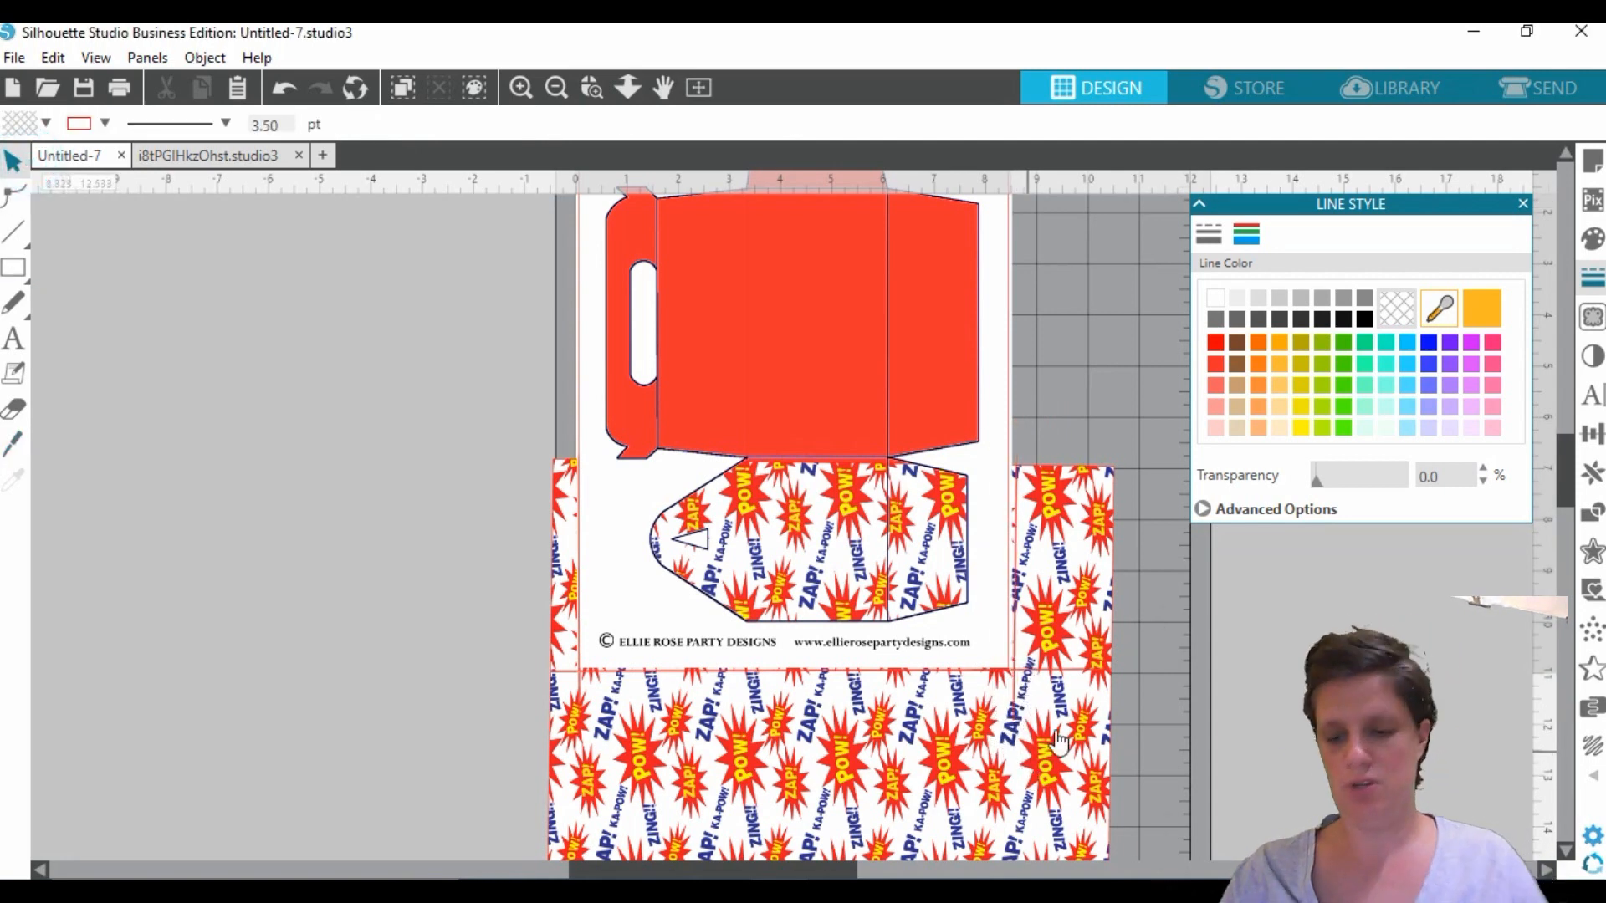
pyautogui.click(1081, 621)
pyautogui.press('Delete')
pyautogui.click(998, 820)
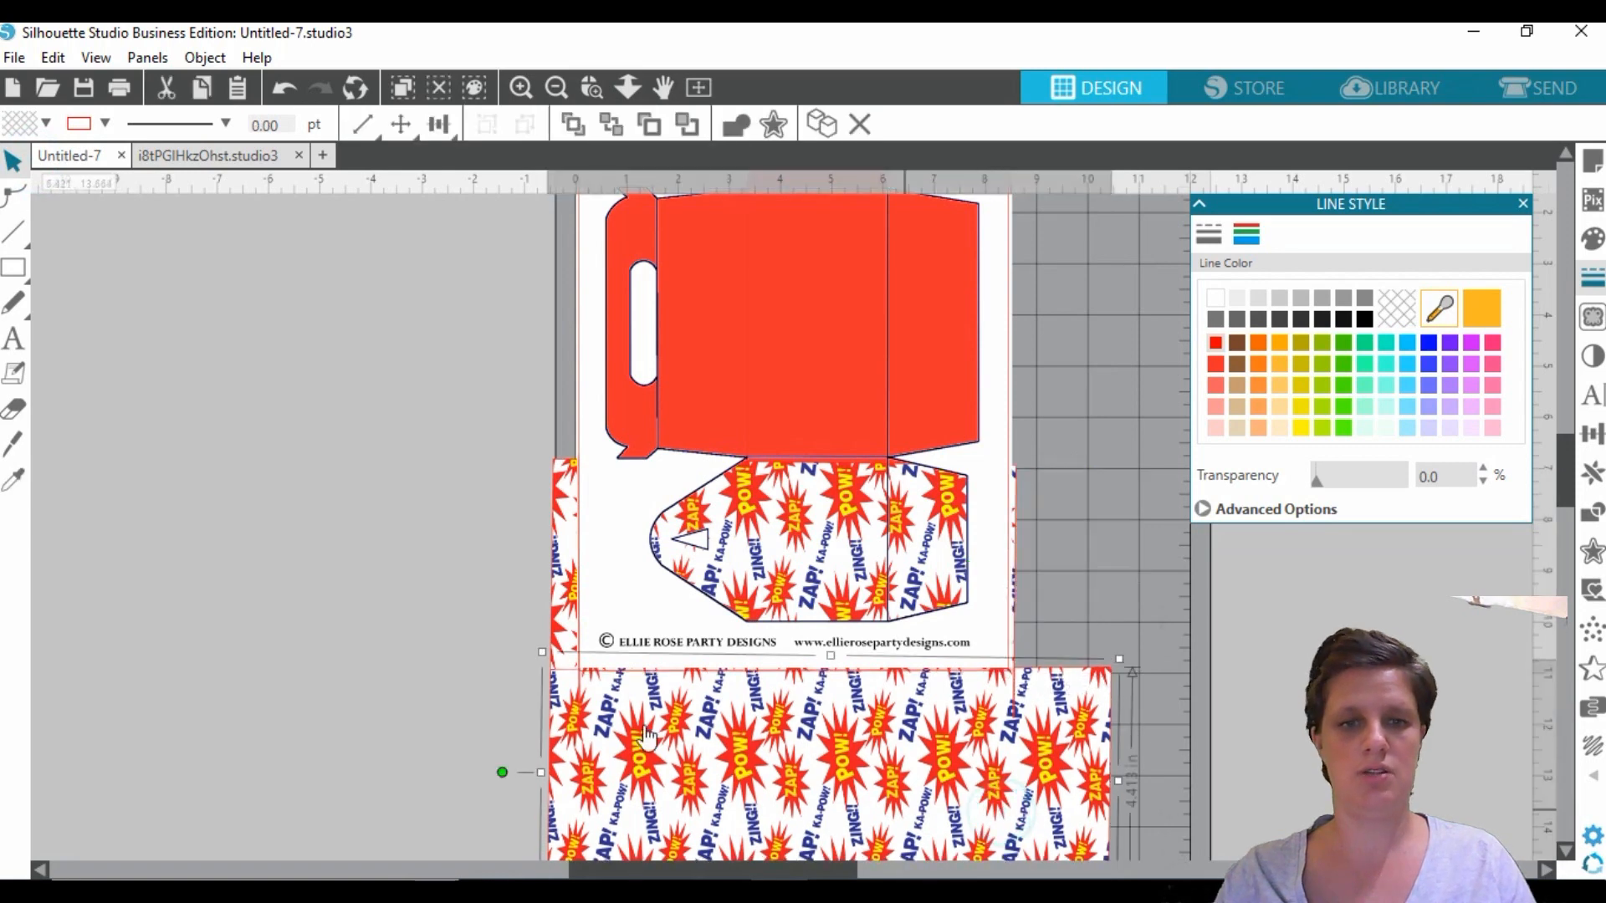
pyautogui.press('Delete')
pyautogui.click(559, 570)
pyautogui.press('Delete')
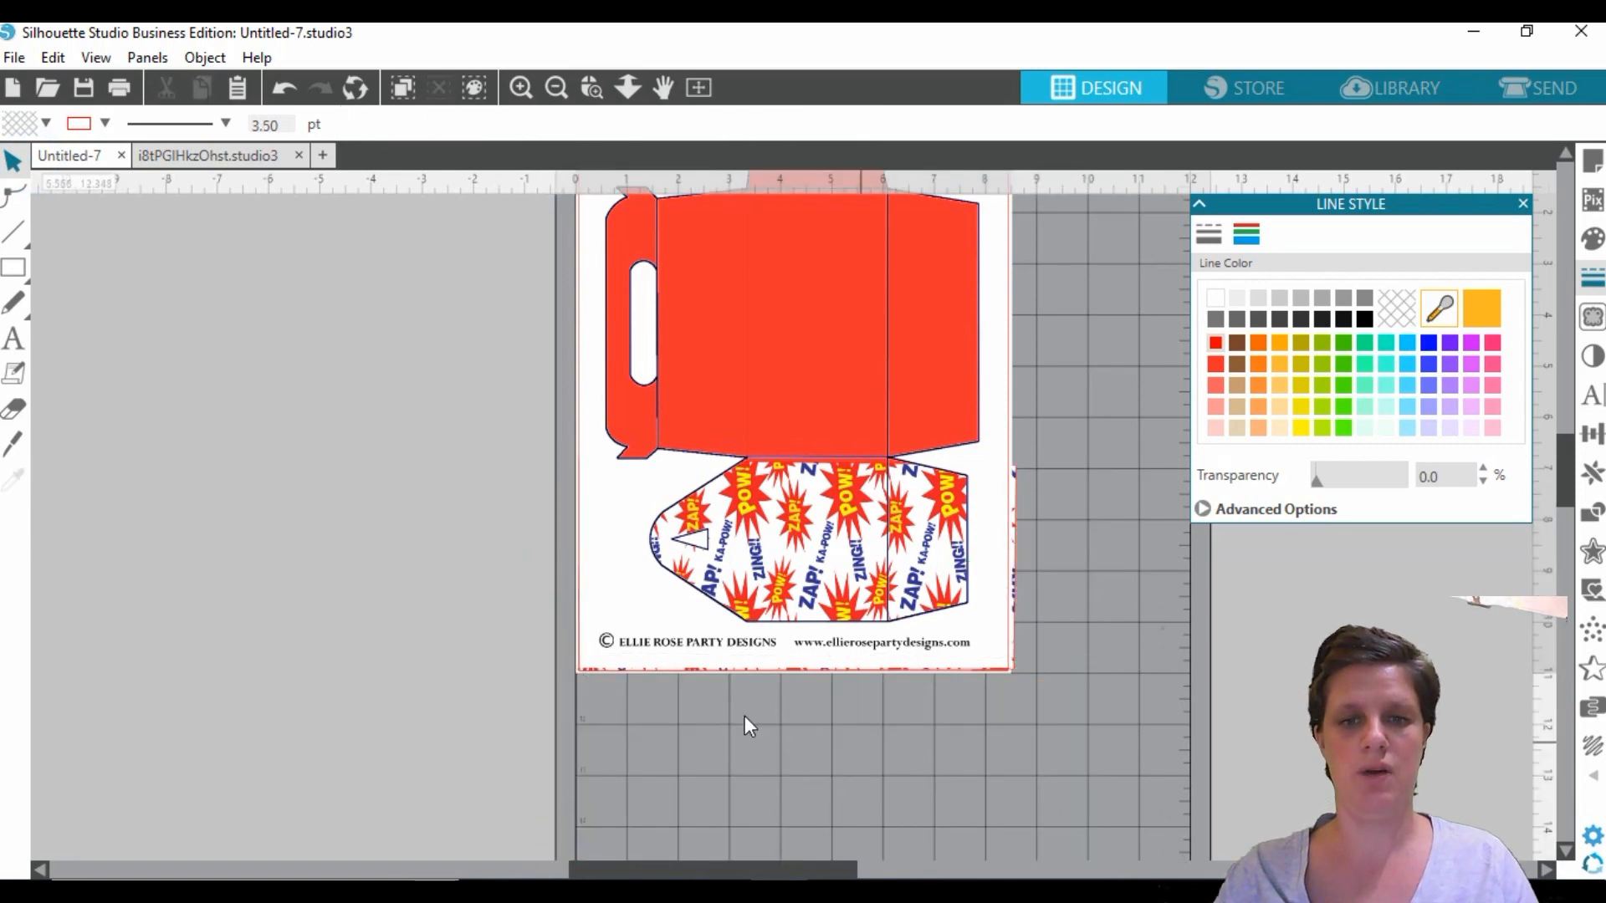
# - Shrink the remaining comic pattern to about 8.34 × 4.03 in to fit the page, and realign the template over it
pyautogui.click(799, 577)
pyautogui.moveTo(971, 647); pyautogui.dragTo(914, 642)
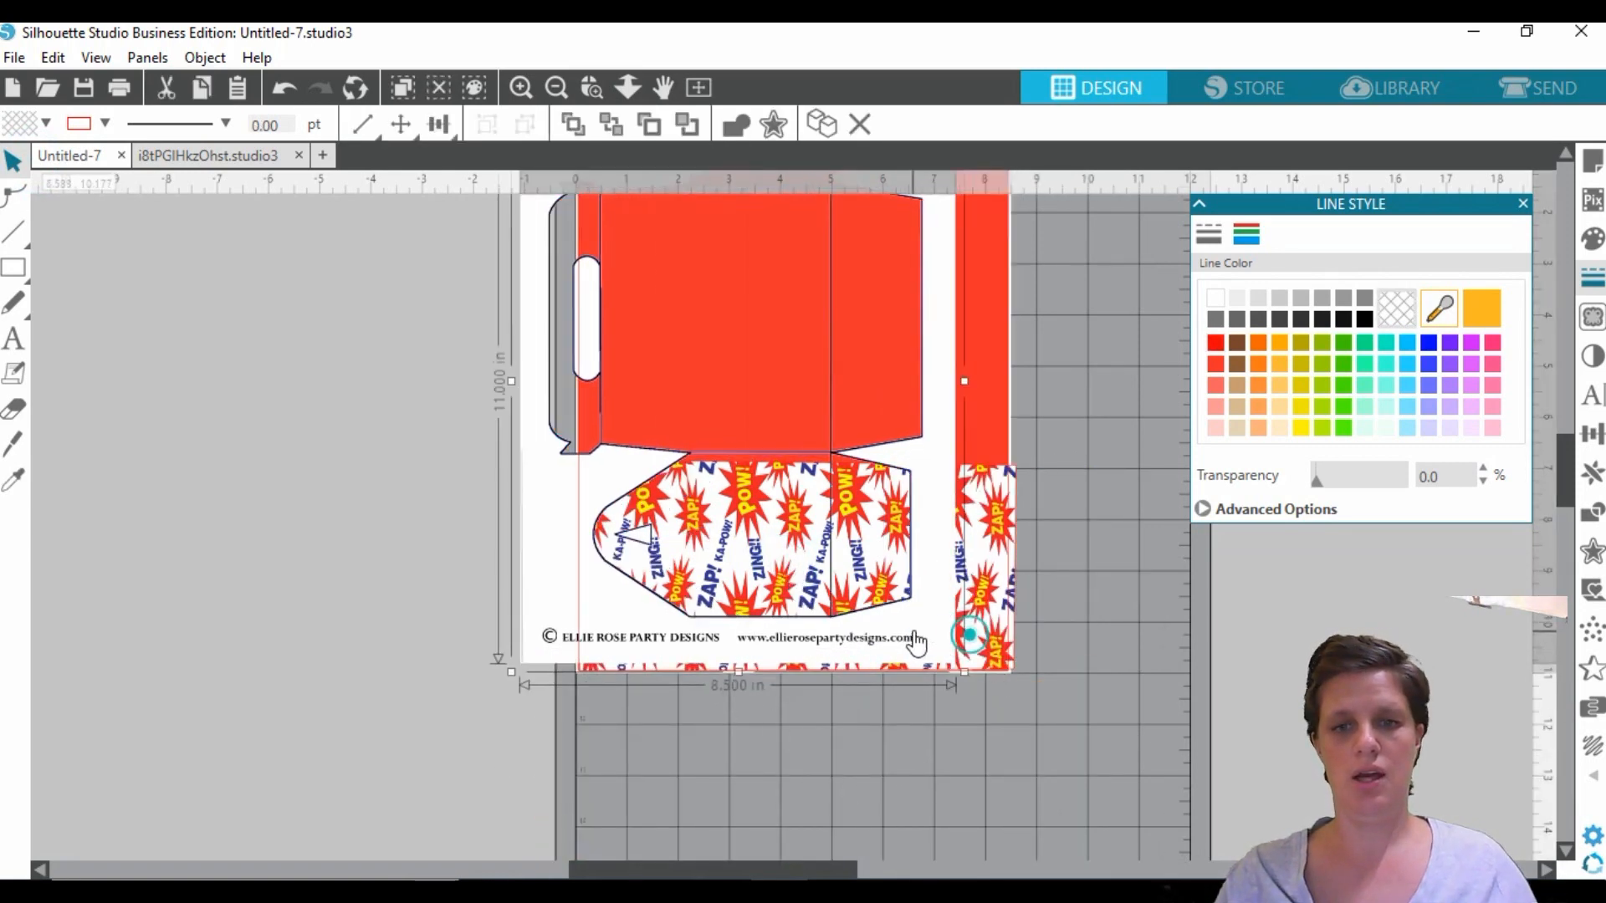
pyautogui.click(988, 641)
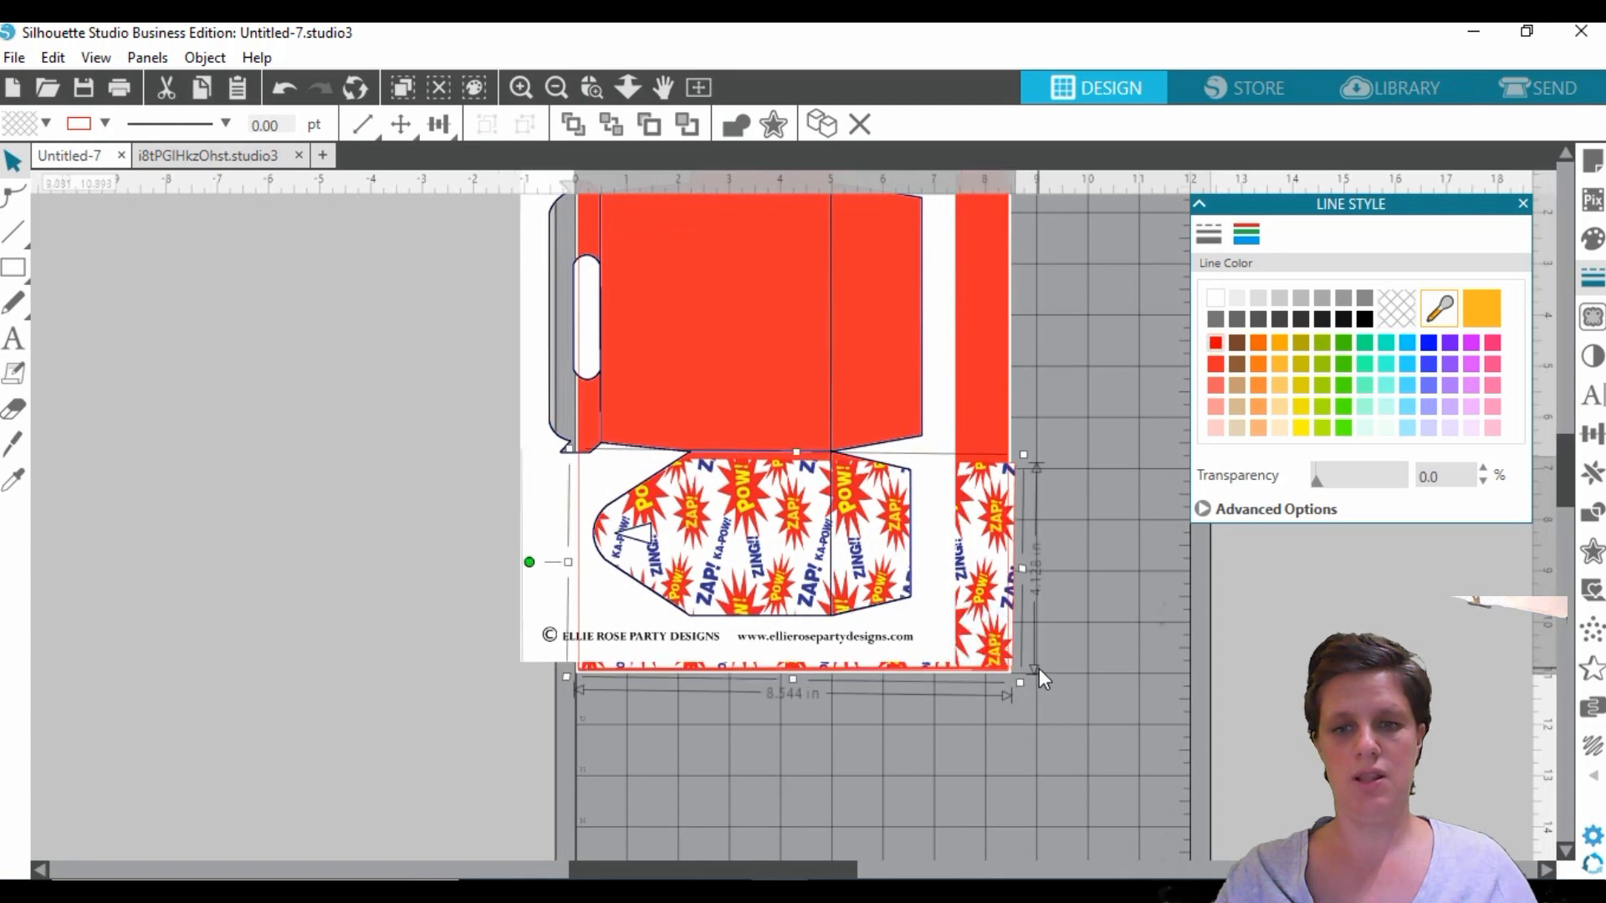
pyautogui.moveTo(1019, 682); pyautogui.dragTo(1012, 674)
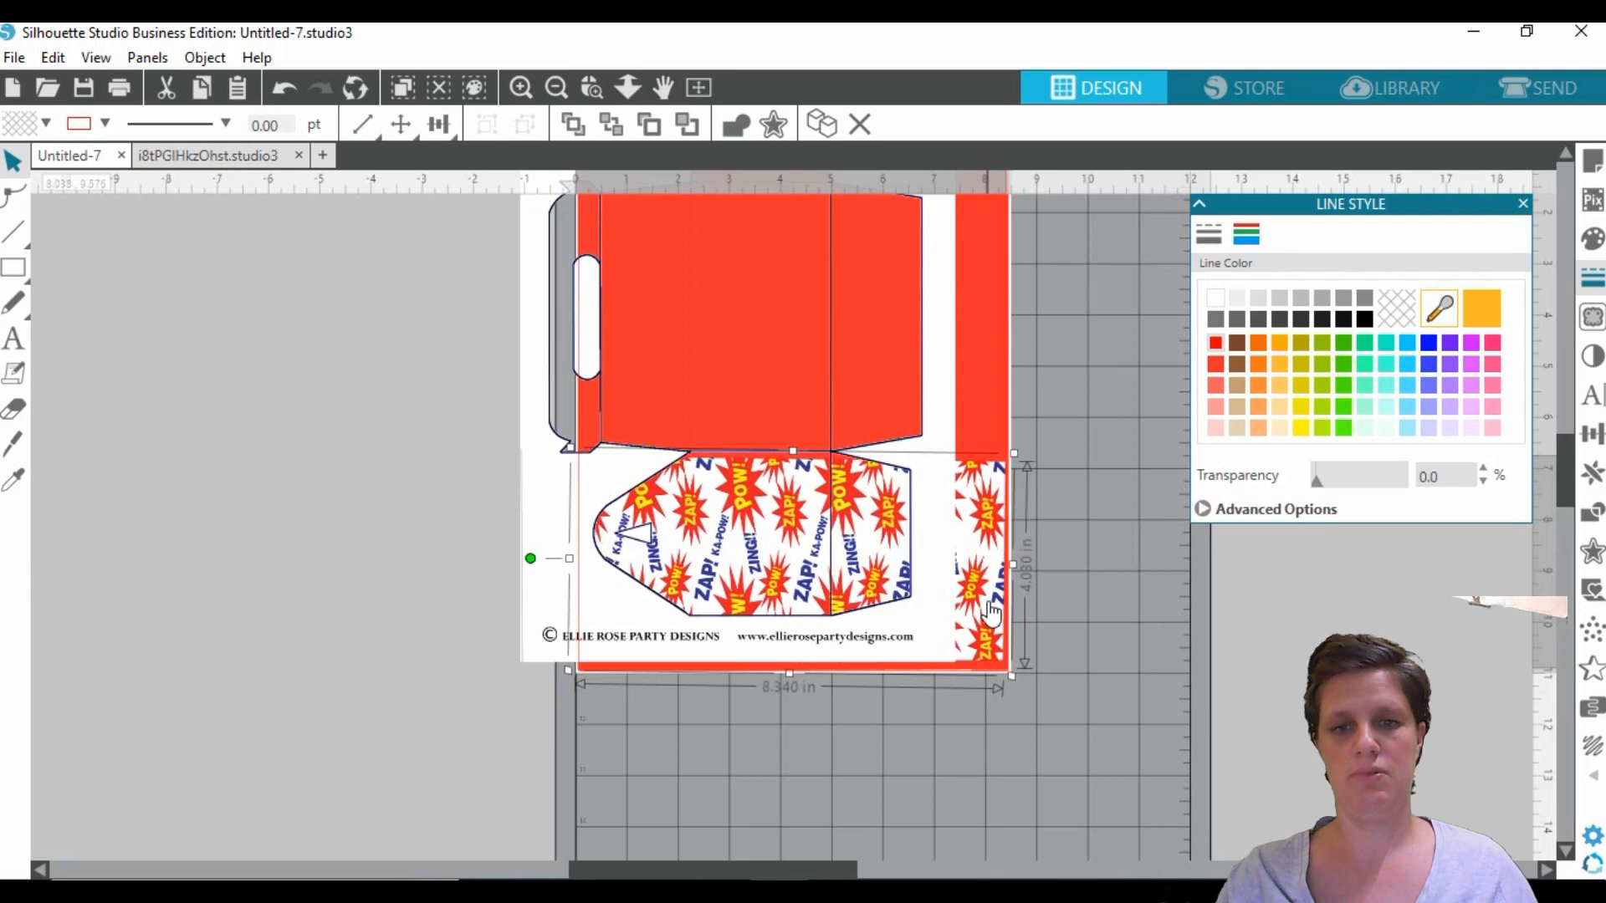
pyautogui.moveTo(942, 636); pyautogui.dragTo(984, 644)
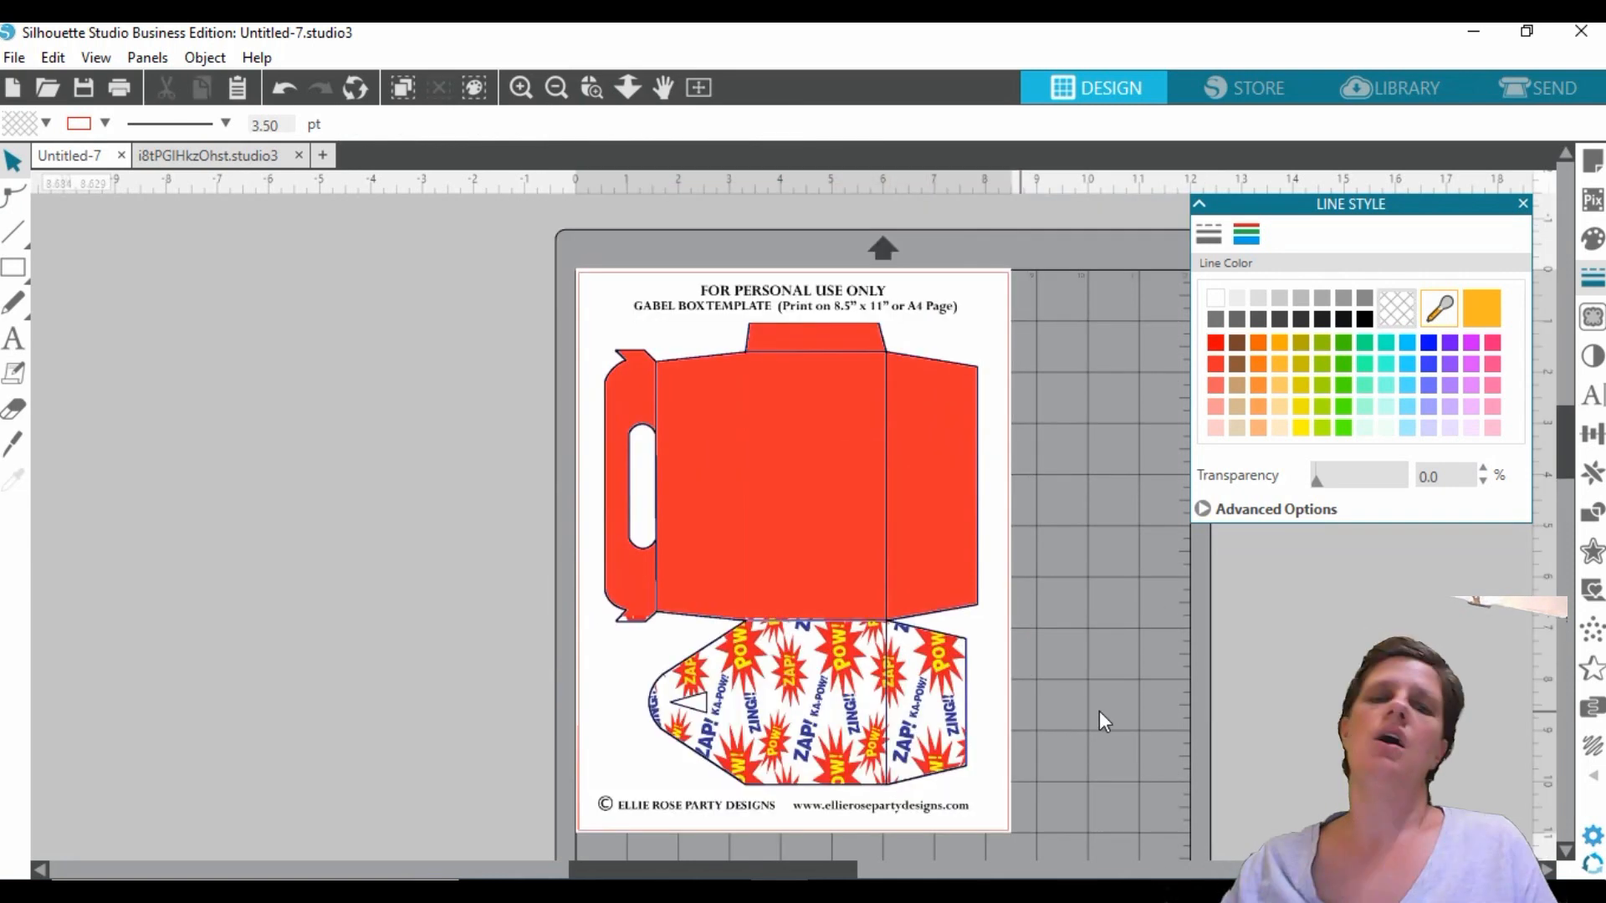
pyautogui.scroll(-1, 1099, 711)
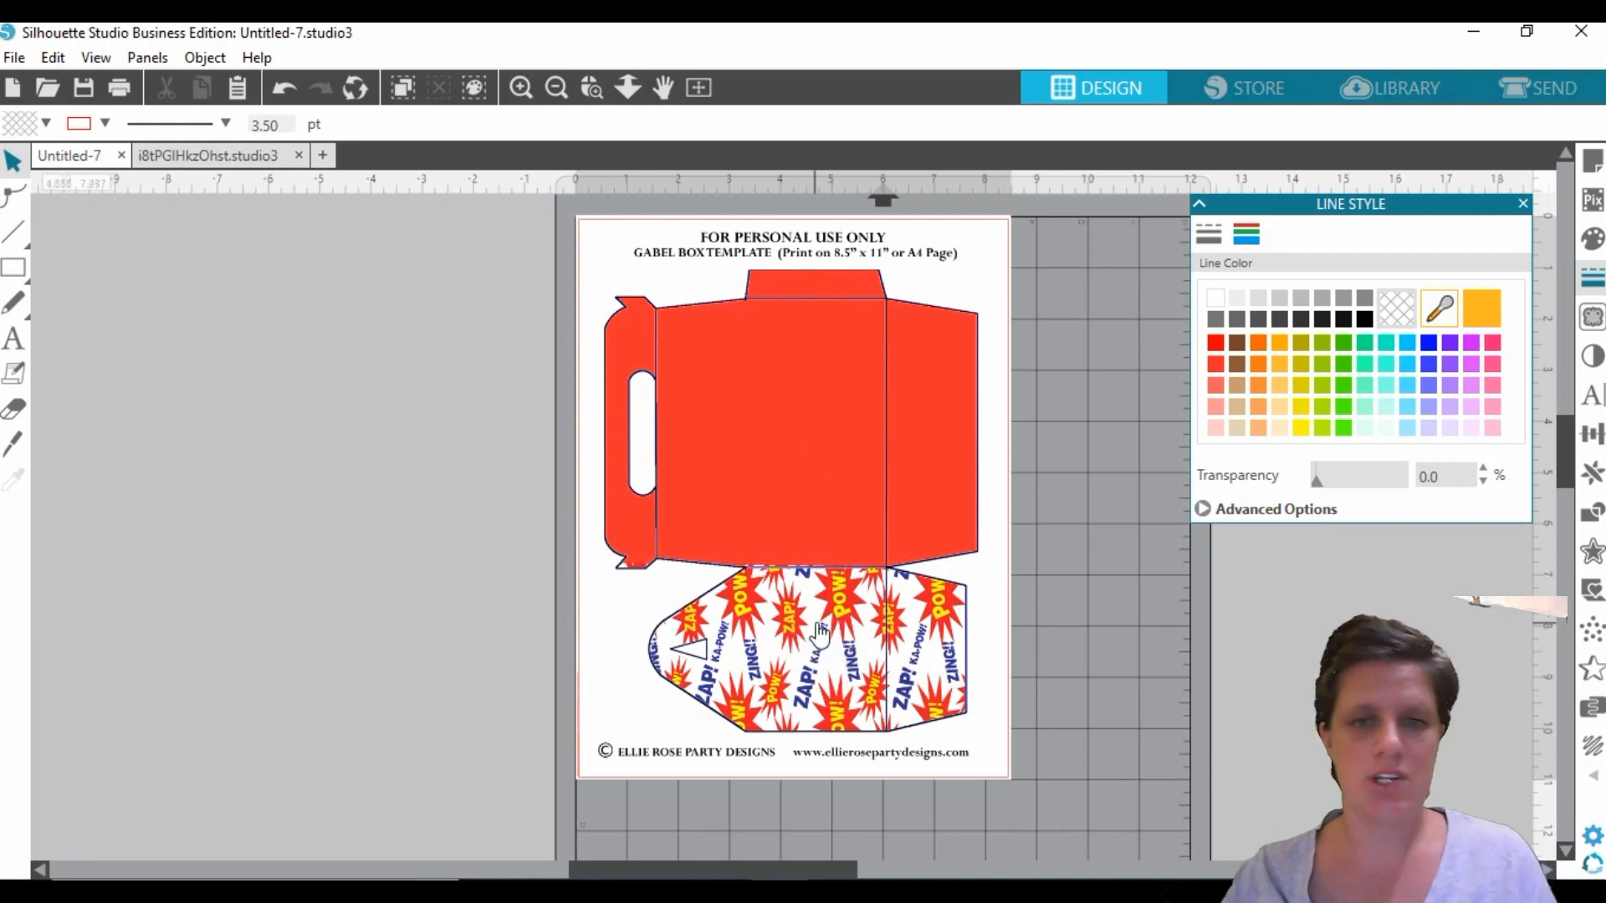
# - Shift the template aside and match the red background's fill to the red sampled from the comic pattern
pyautogui.moveTo(979, 578); pyautogui.dragTo(809, 625)
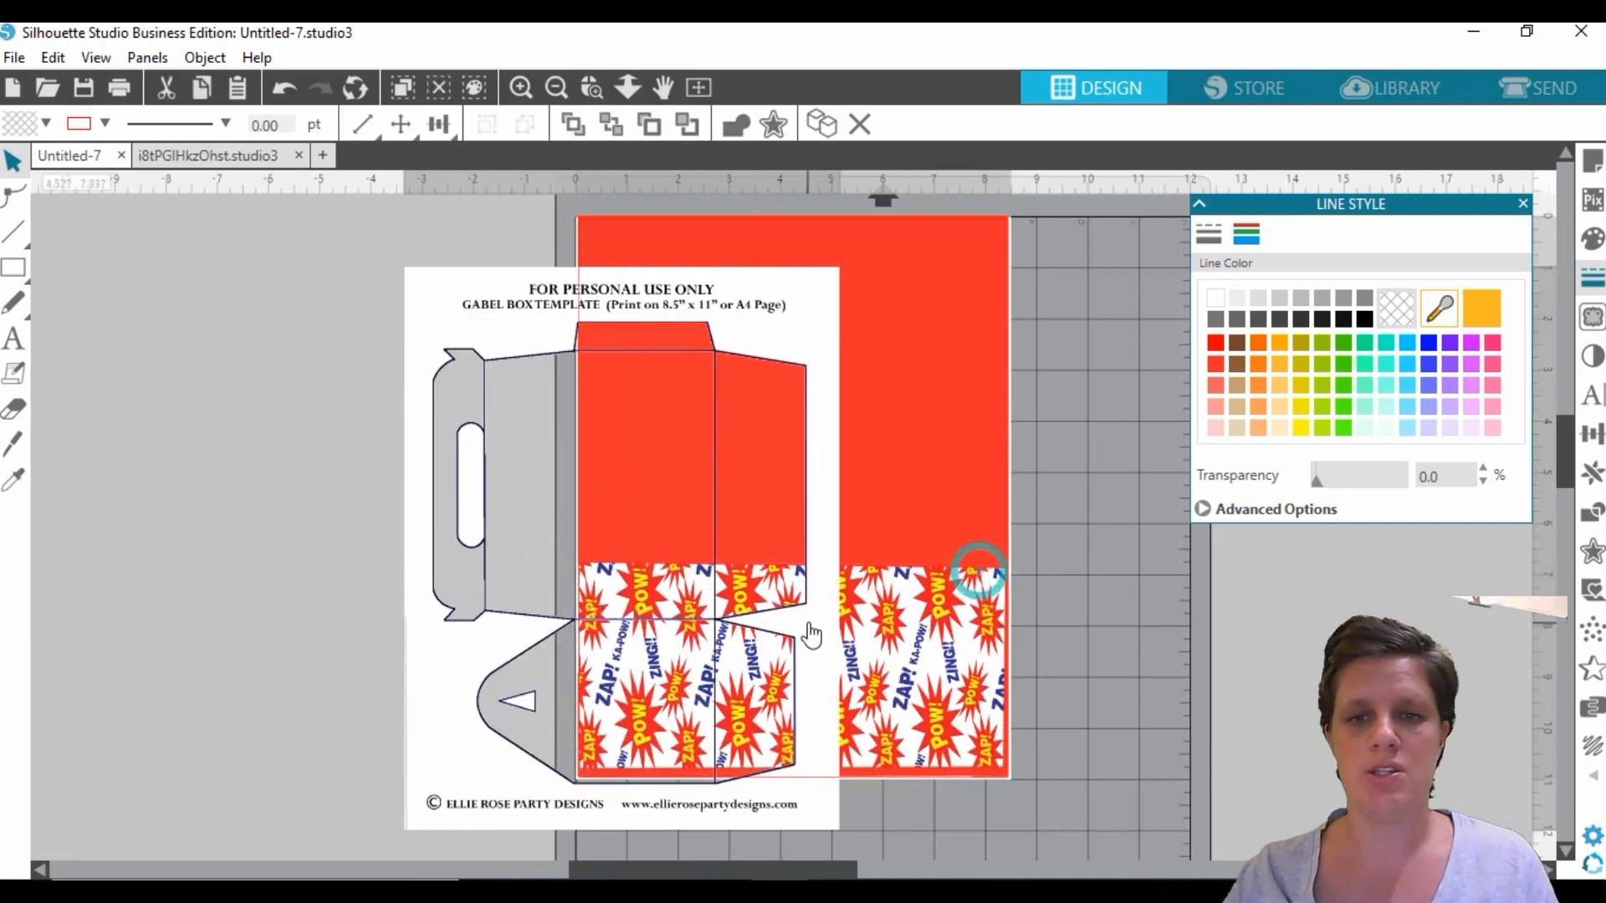
pyautogui.click(965, 501)
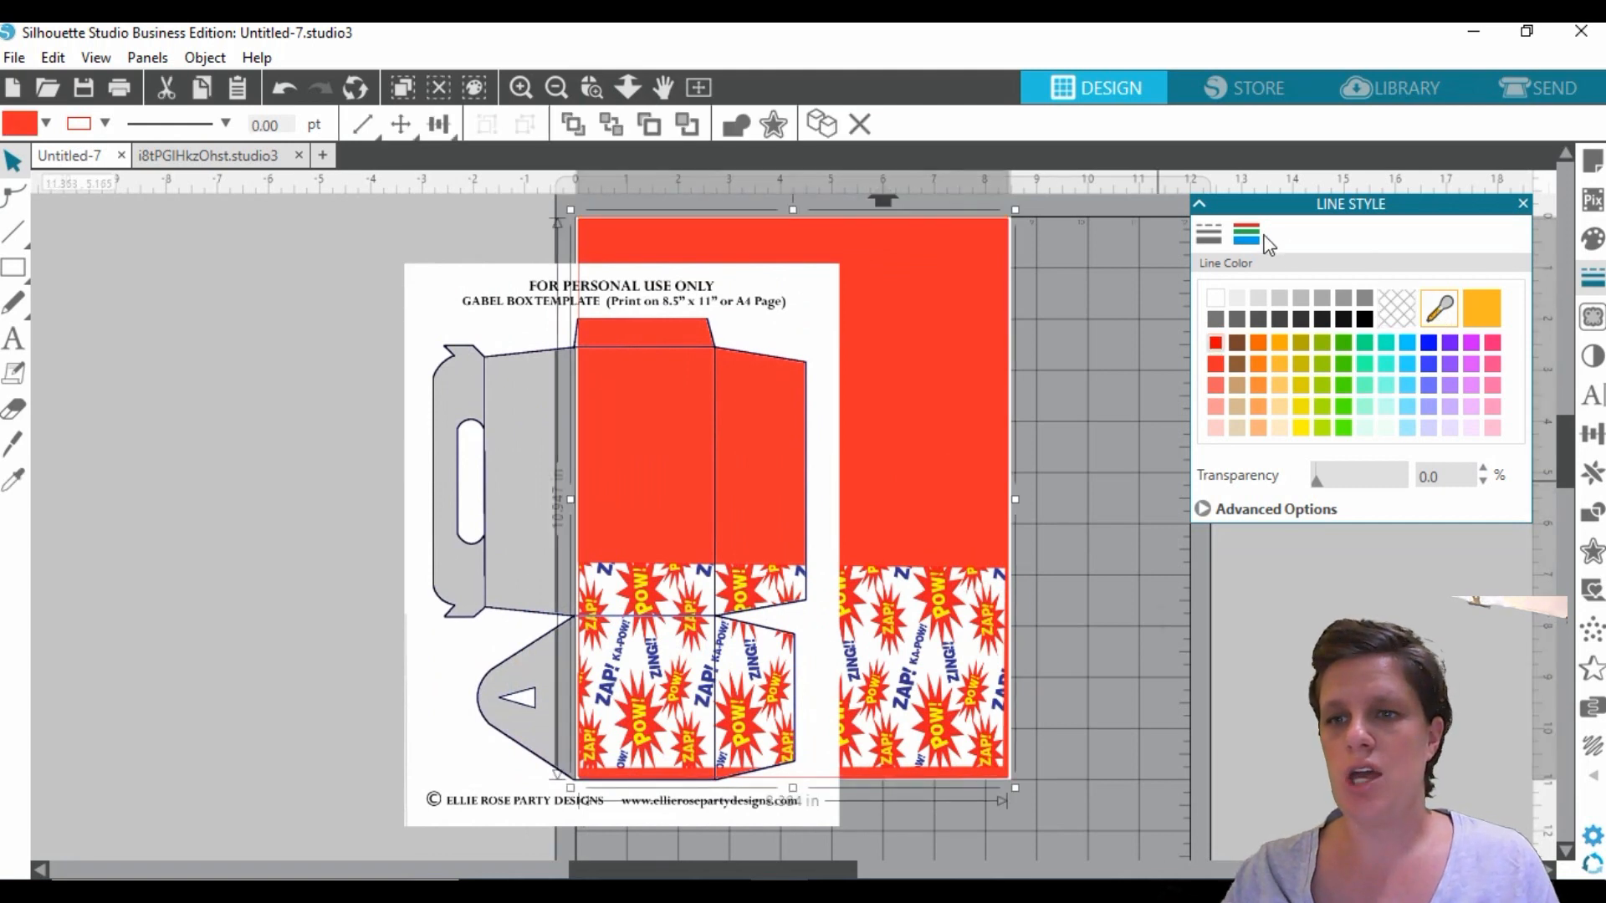
pyautogui.click(1593, 239)
pyautogui.click(1439, 308)
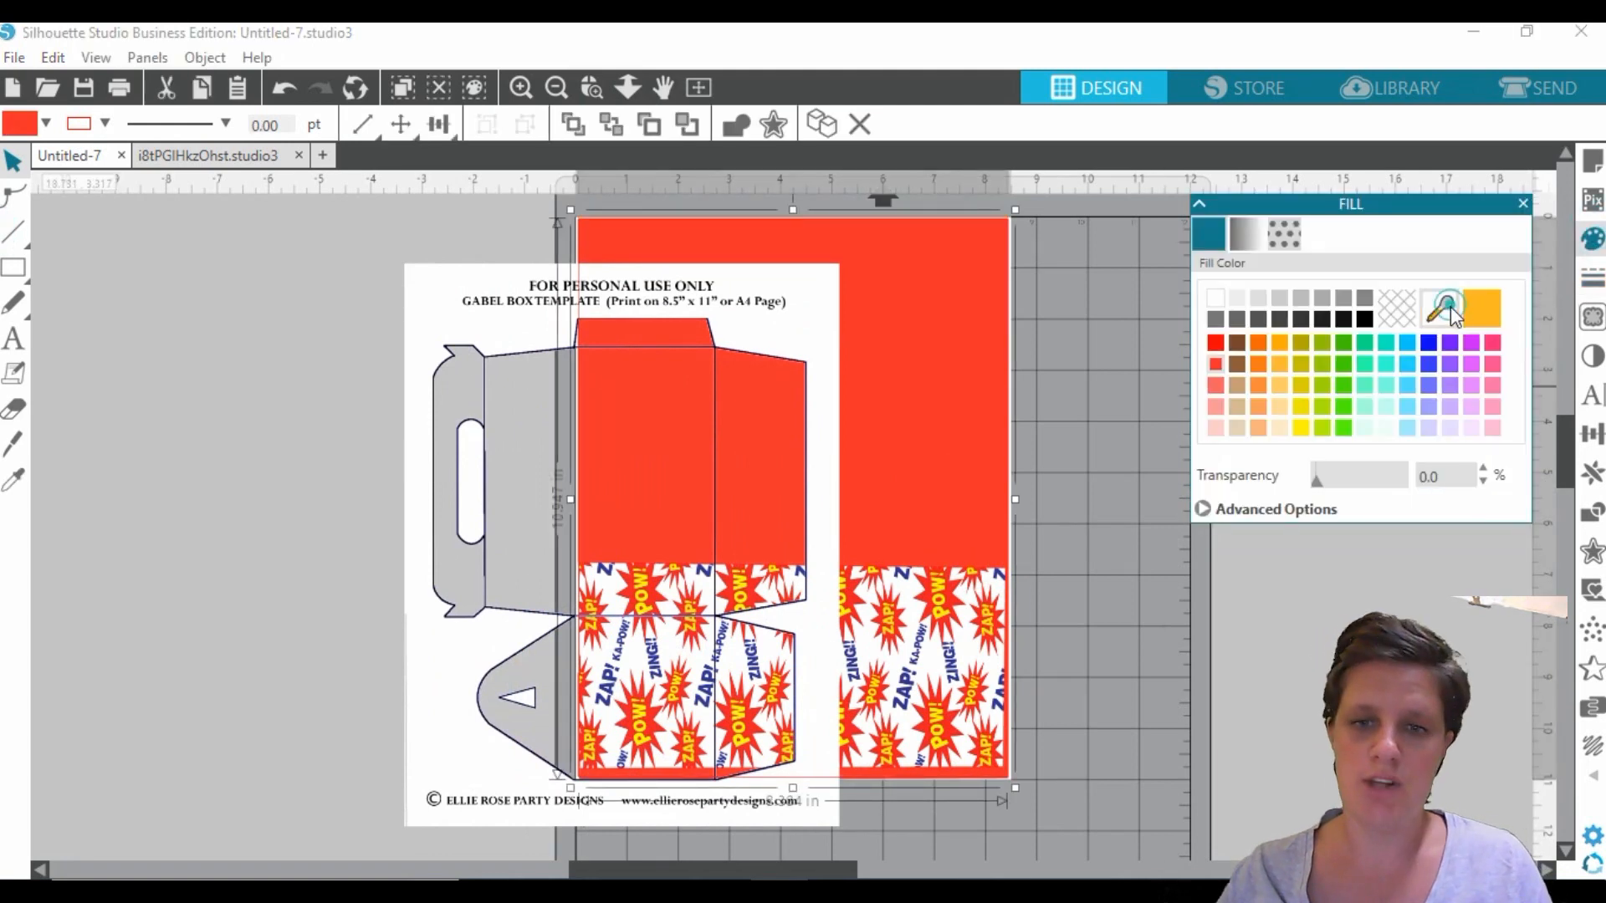
pyautogui.click(964, 606)
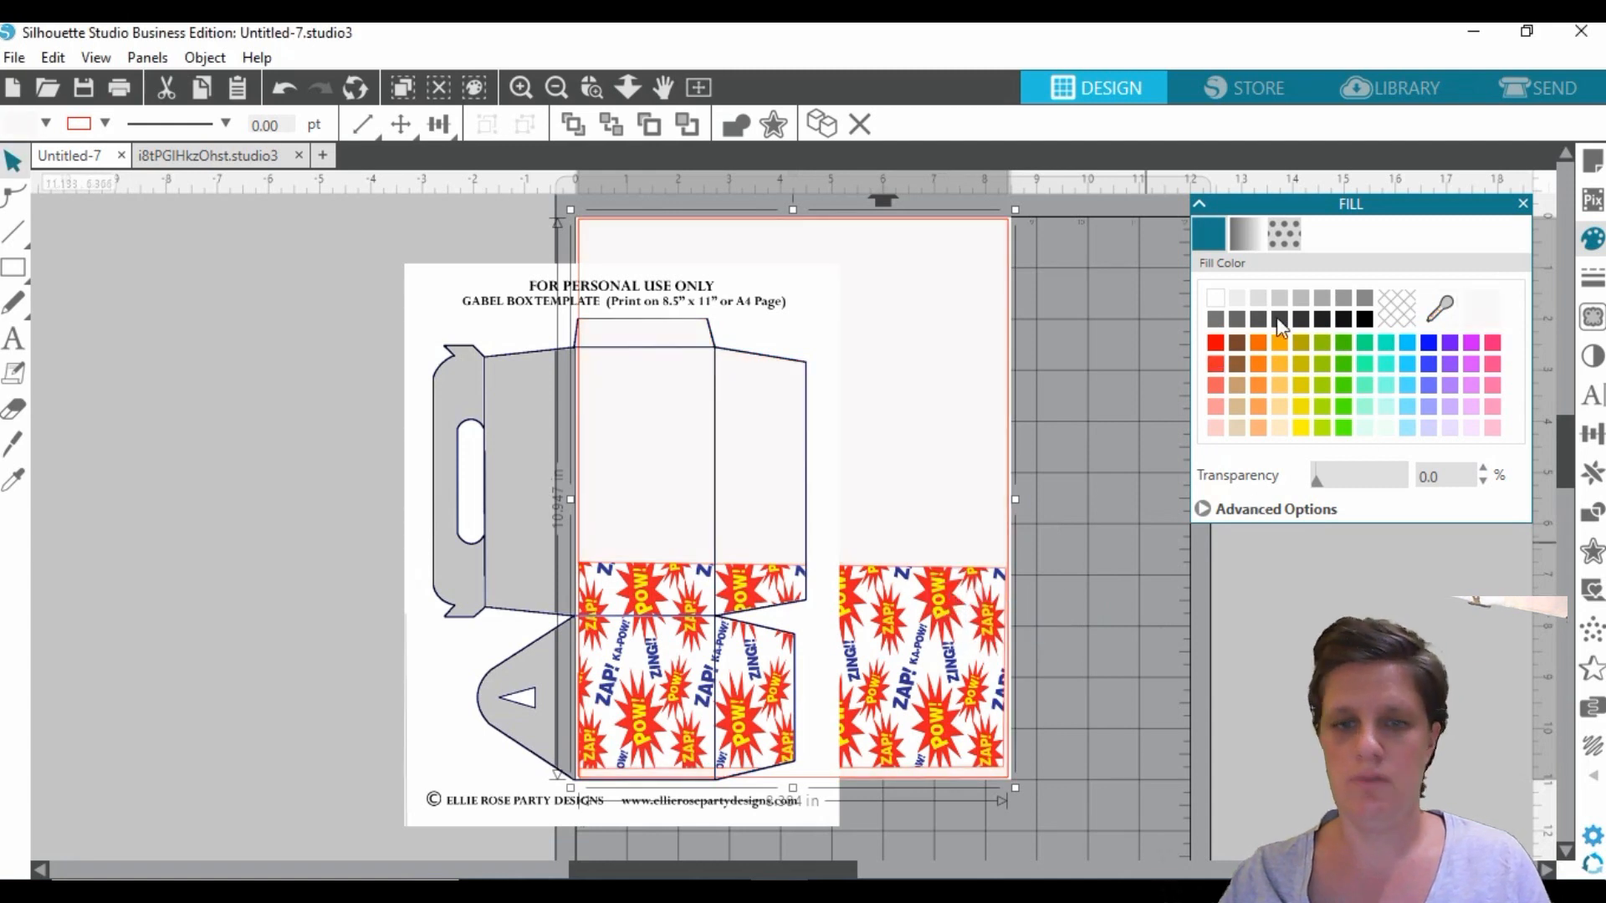
pyautogui.click(1440, 308)
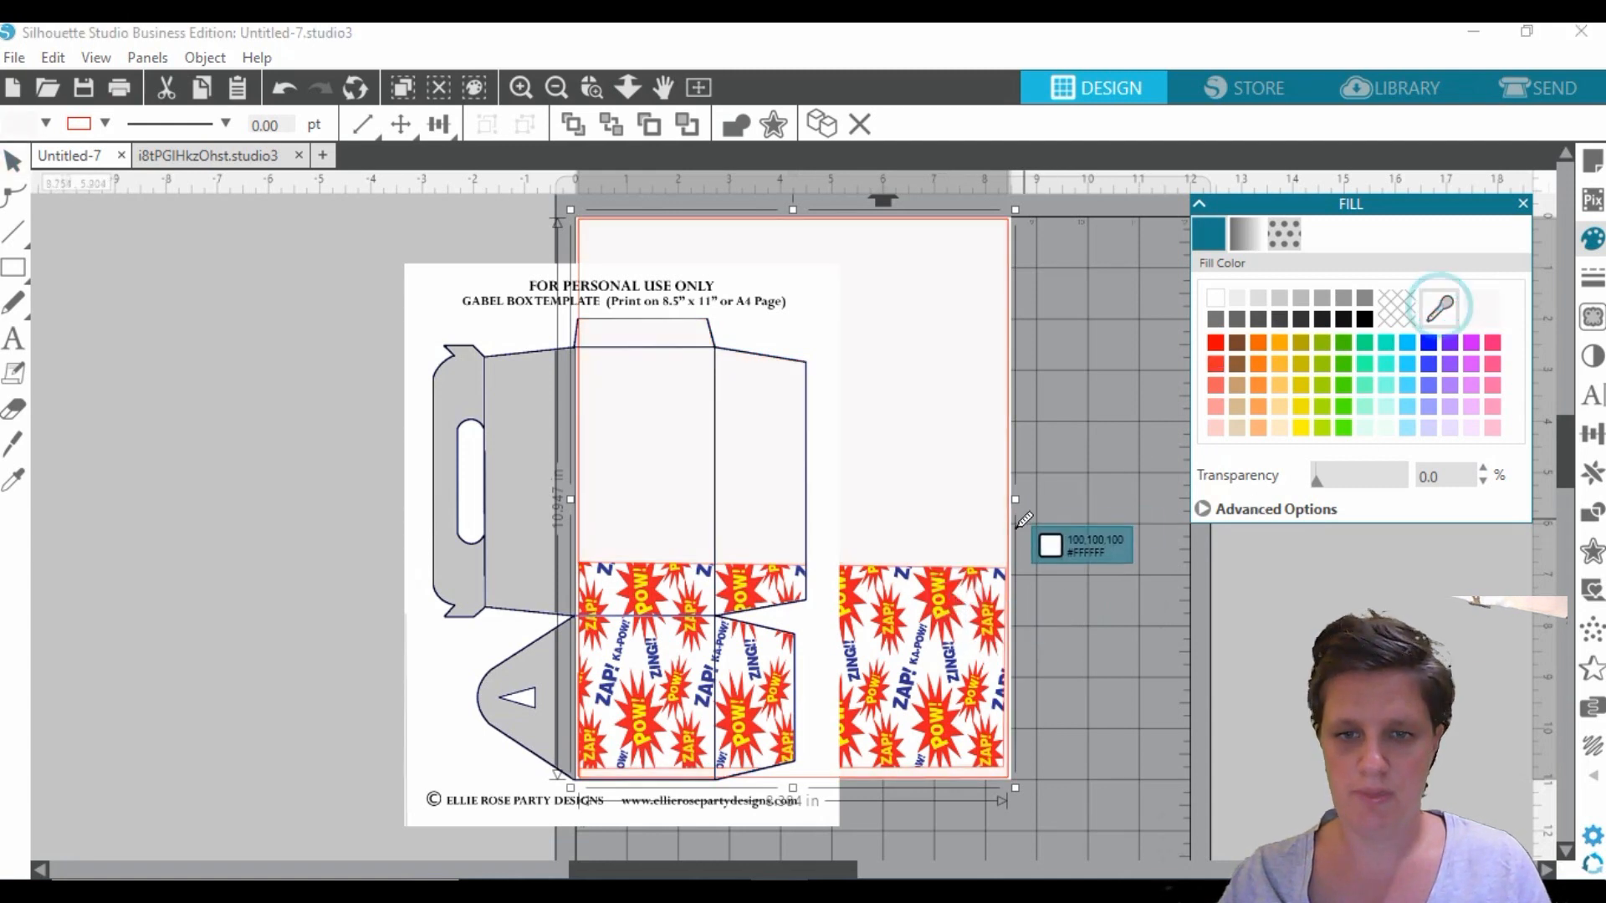
pyautogui.click(958, 596)
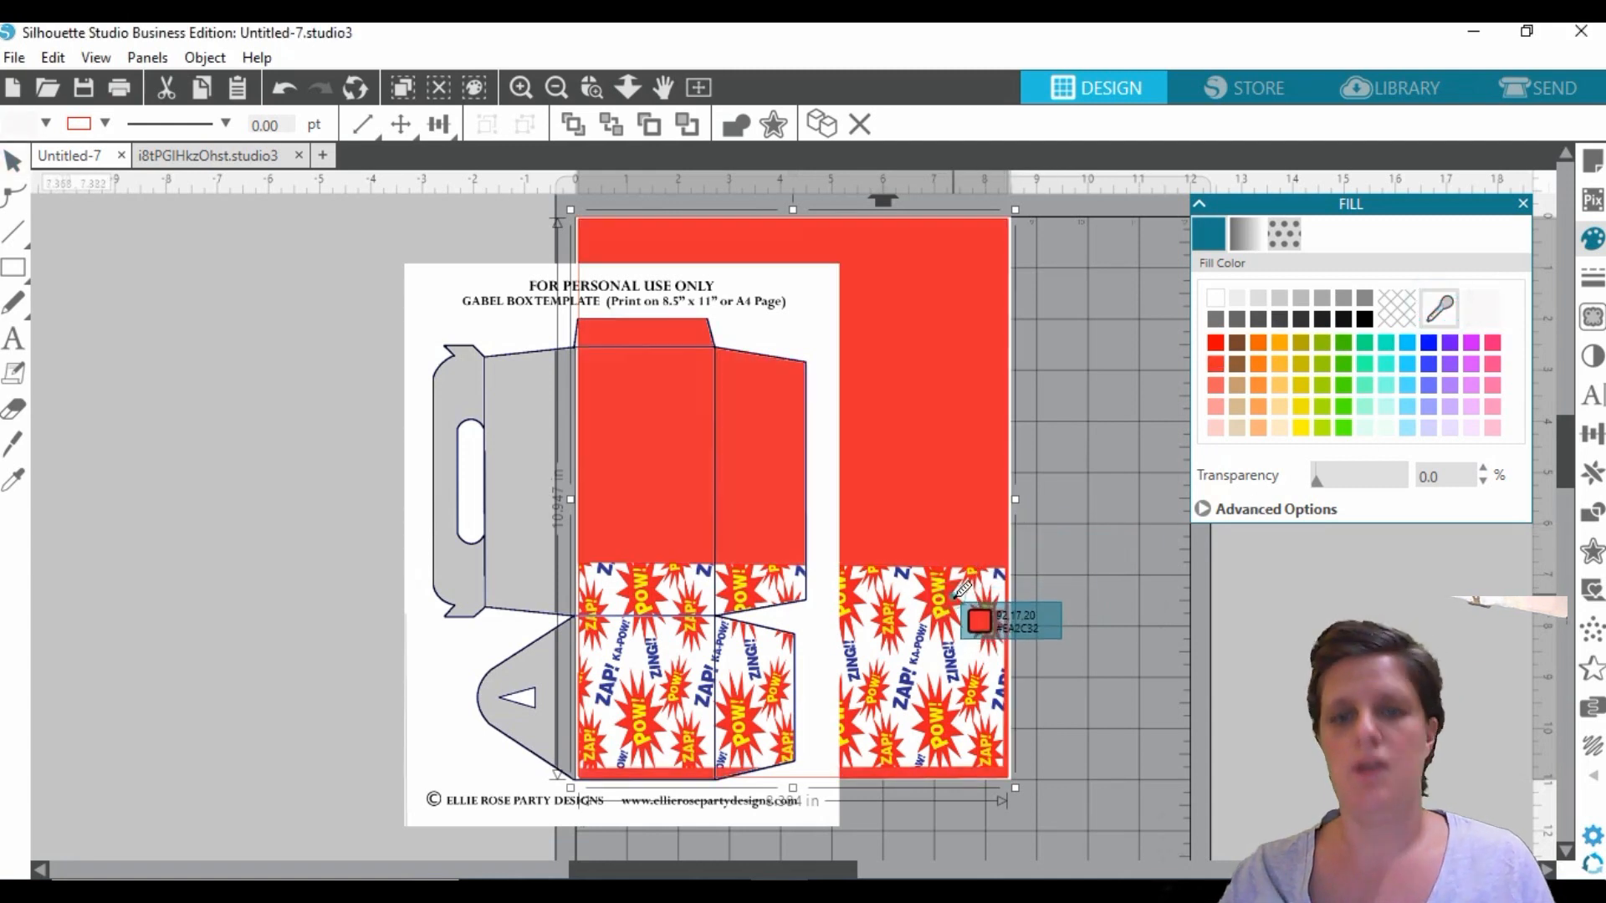
pyautogui.click(1286, 671)
# - Move the gable box template back onto the page over the recoloured background and comic pattern
pyautogui.click(822, 532)
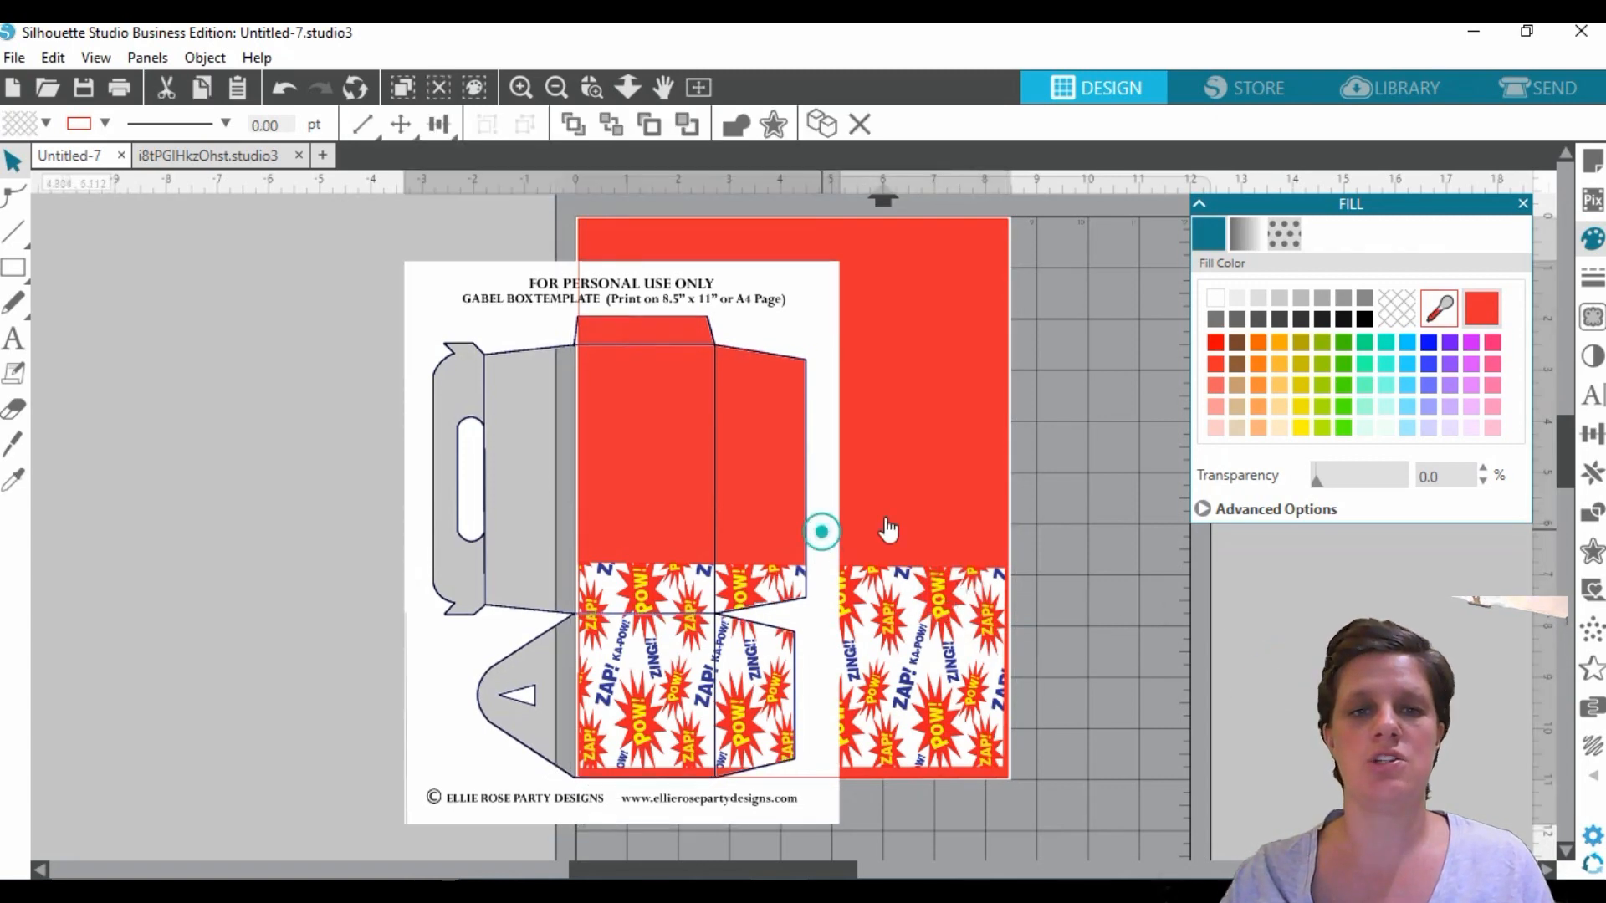
pyautogui.moveTo(888, 529); pyautogui.dragTo(993, 479)
pyautogui.click(1256, 711)
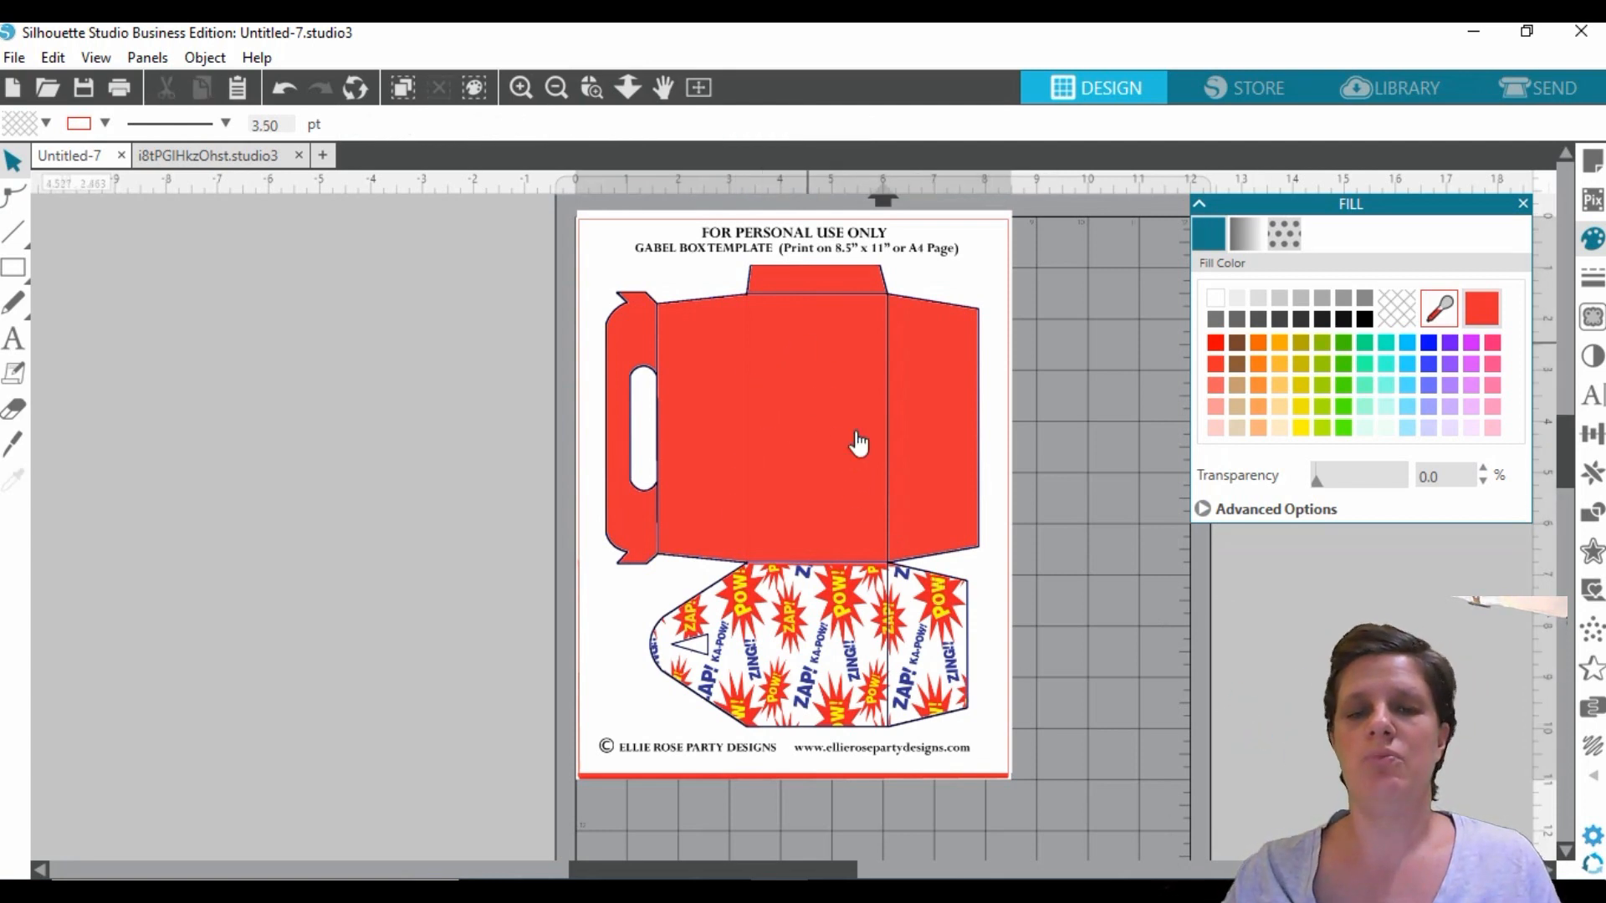
# - Merge the crouching Spider-Man image from the Superhero Clipart folder into Untitled-7 and place it beside the page
pyautogui.click(1391, 88)
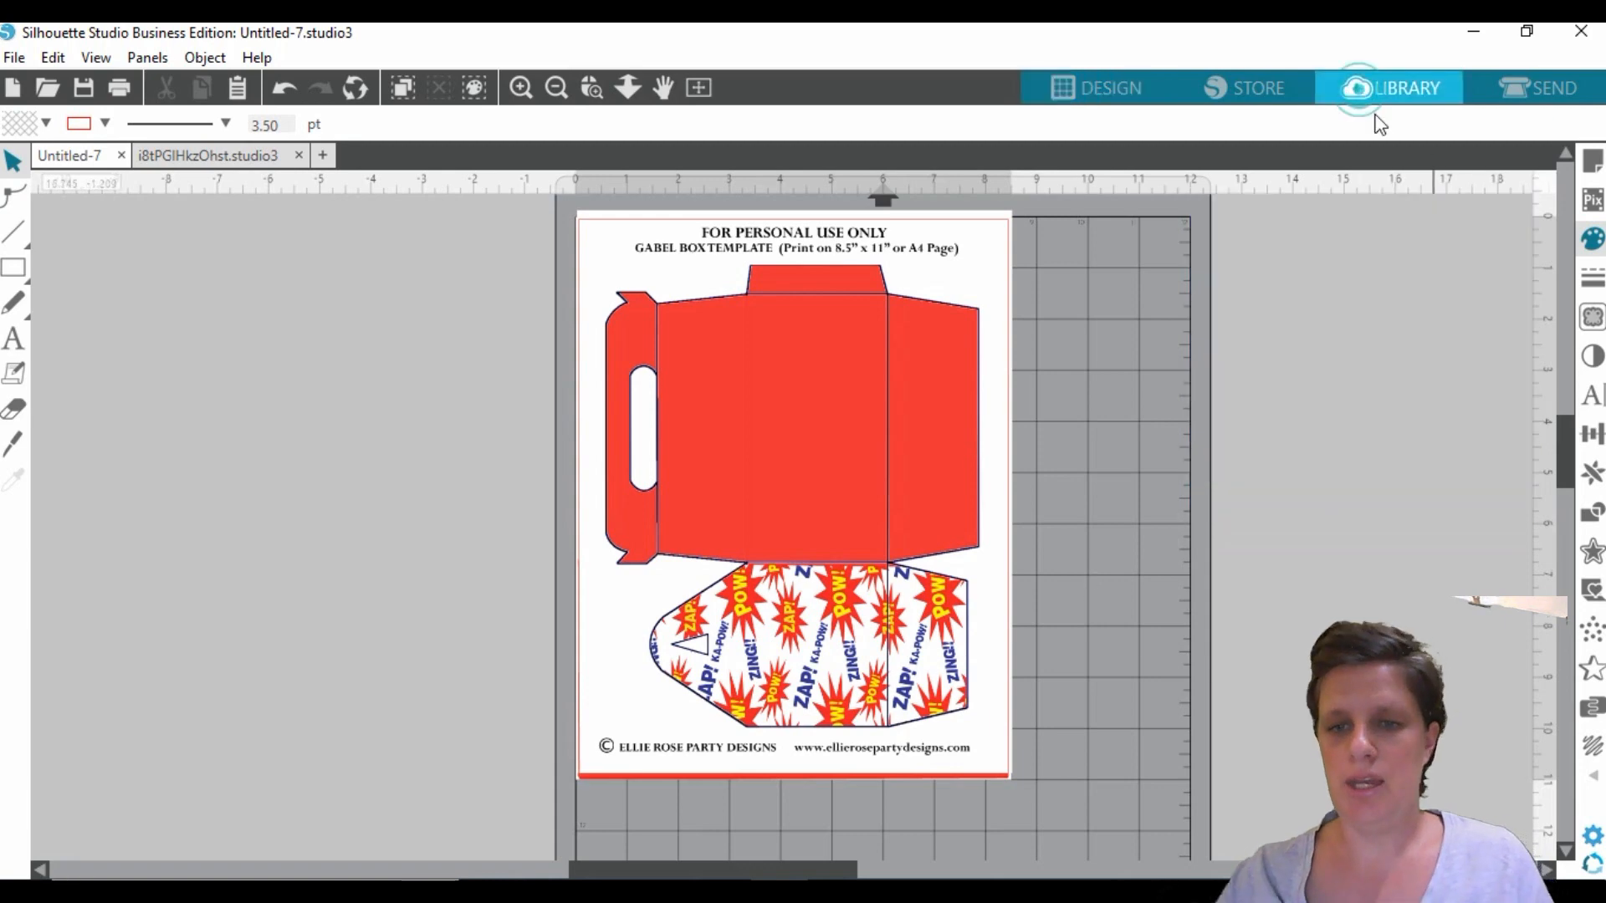
pyautogui.scroll(10, 1380, 523)
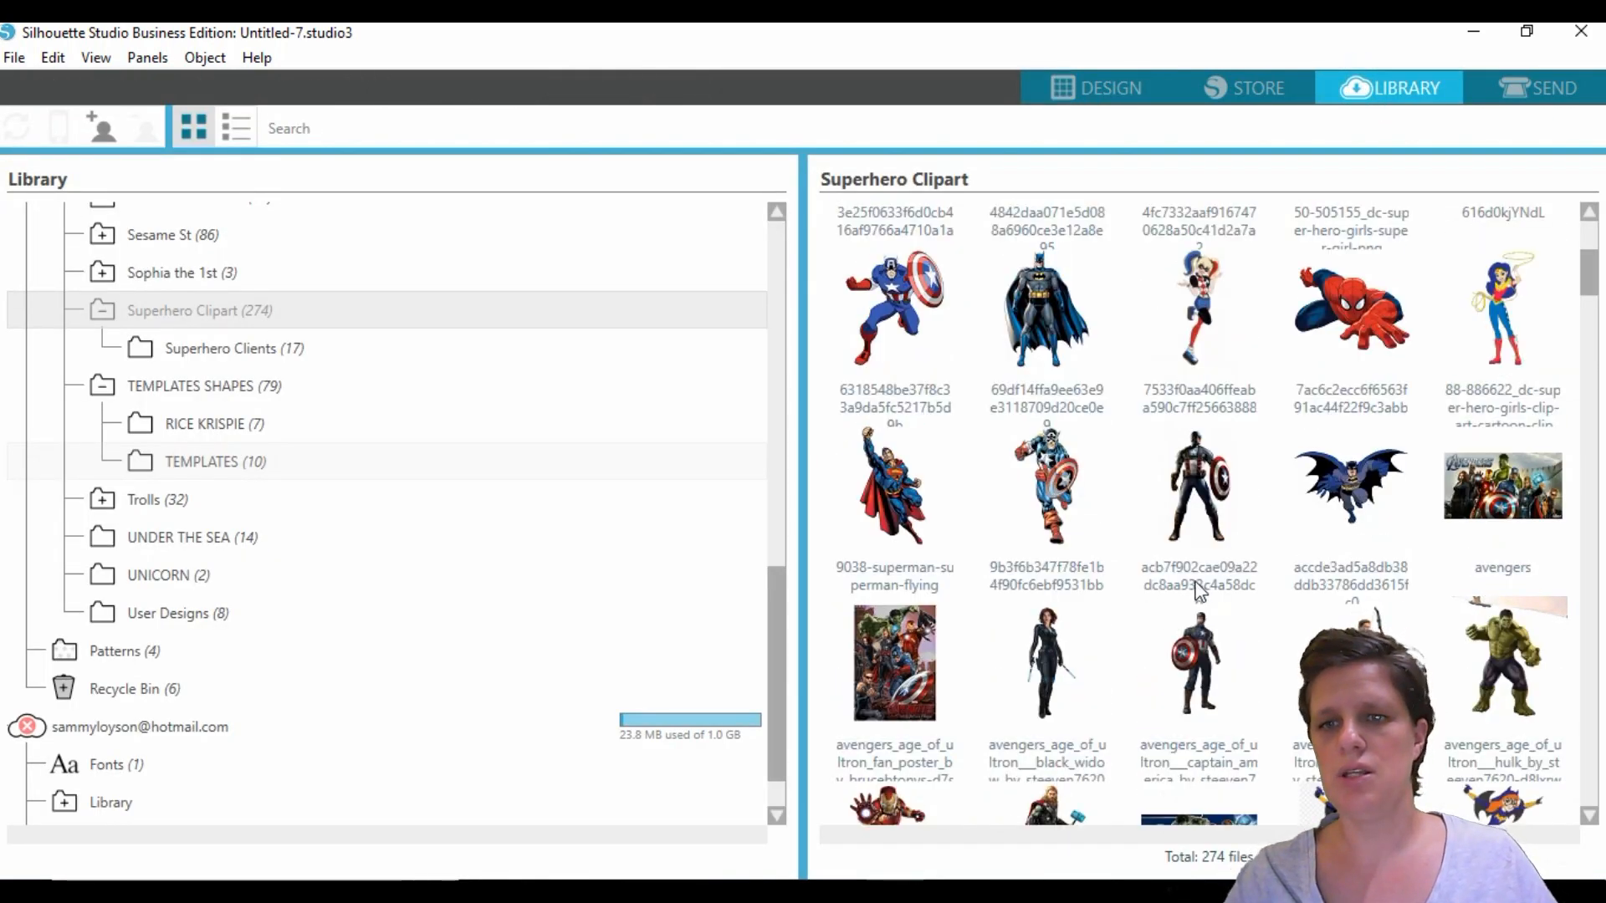
pyautogui.doubleClick(1339, 289)
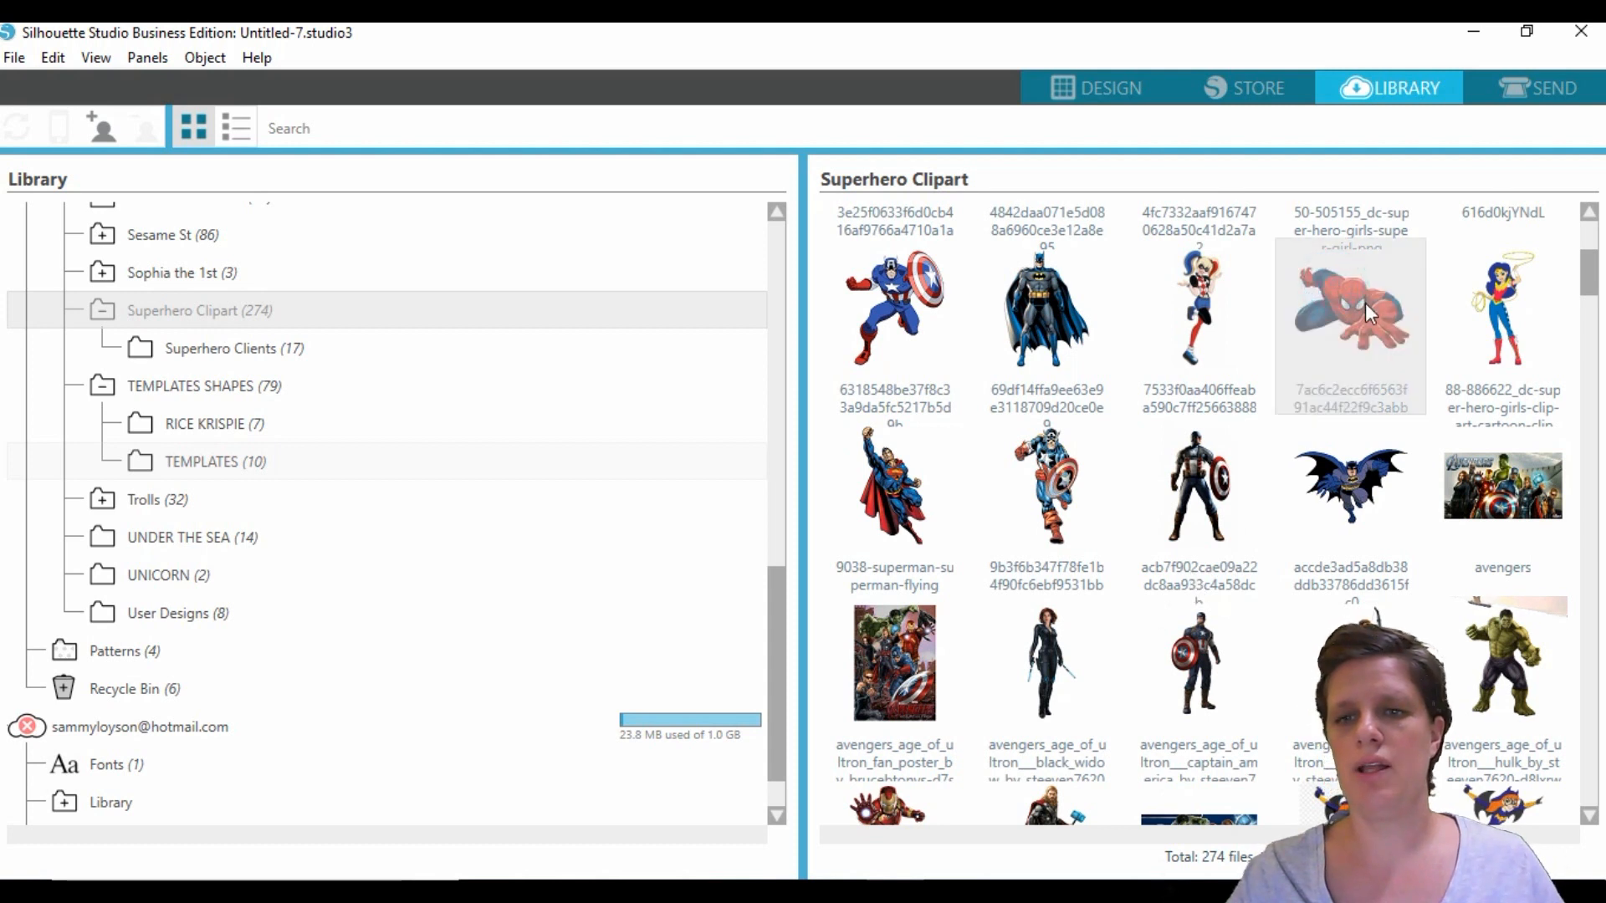
pyautogui.rightClick(1366, 303)
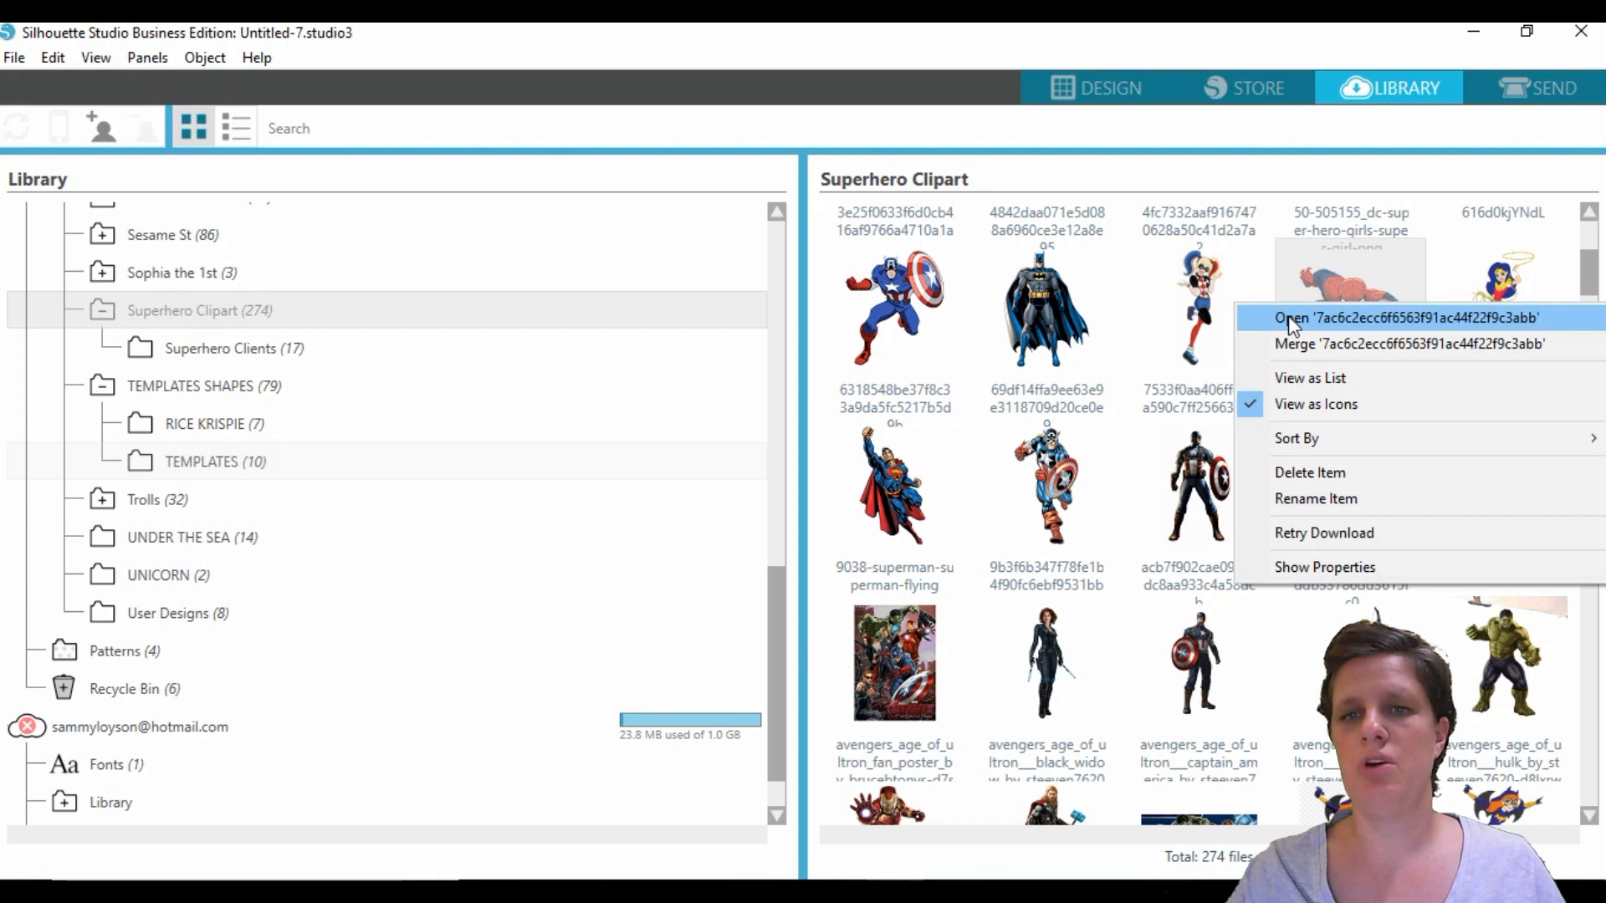
pyautogui.click(1288, 340)
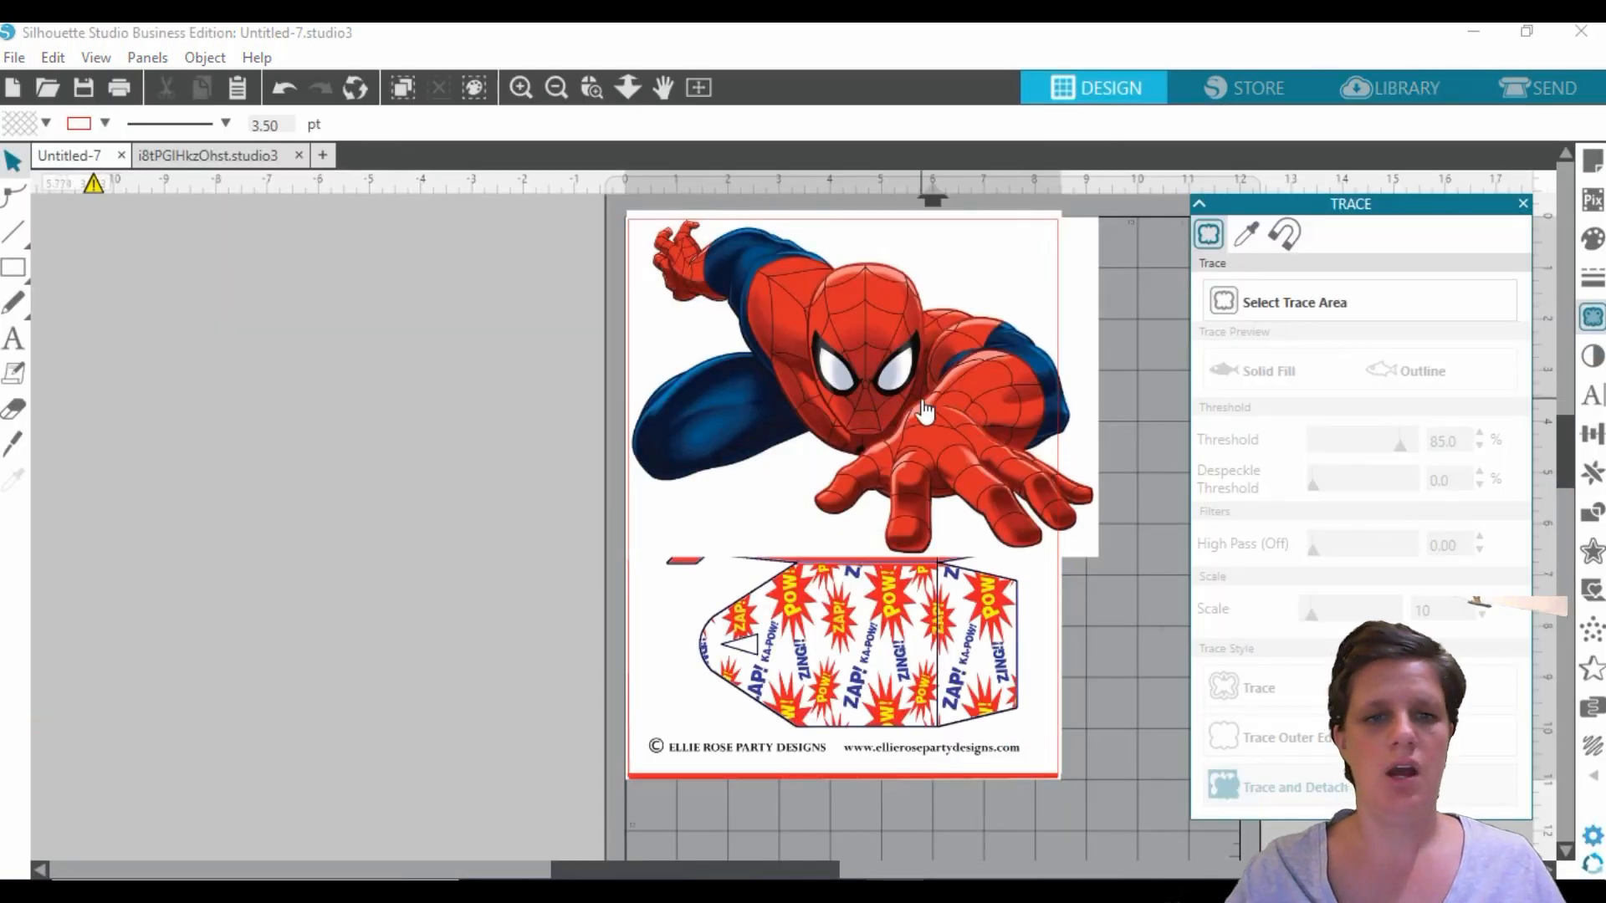
pyautogui.moveTo(922, 406); pyautogui.dragTo(412, 437)
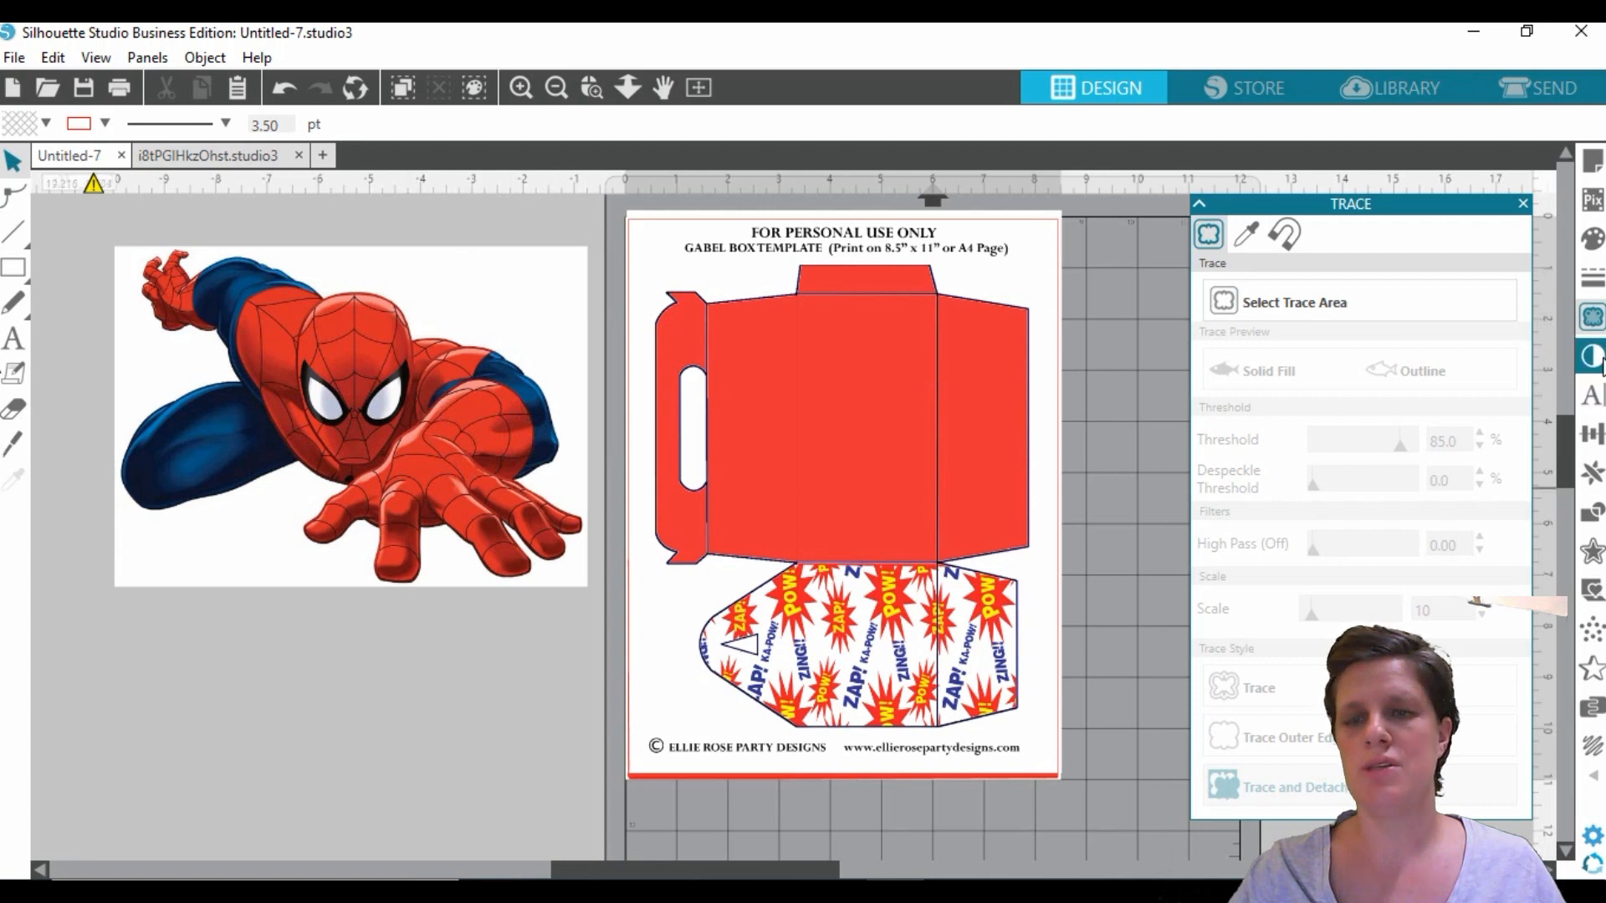
# - Trace and detach Spider-Man with a 95% threshold, and delete the leftover white background
pyautogui.click(1288, 302)
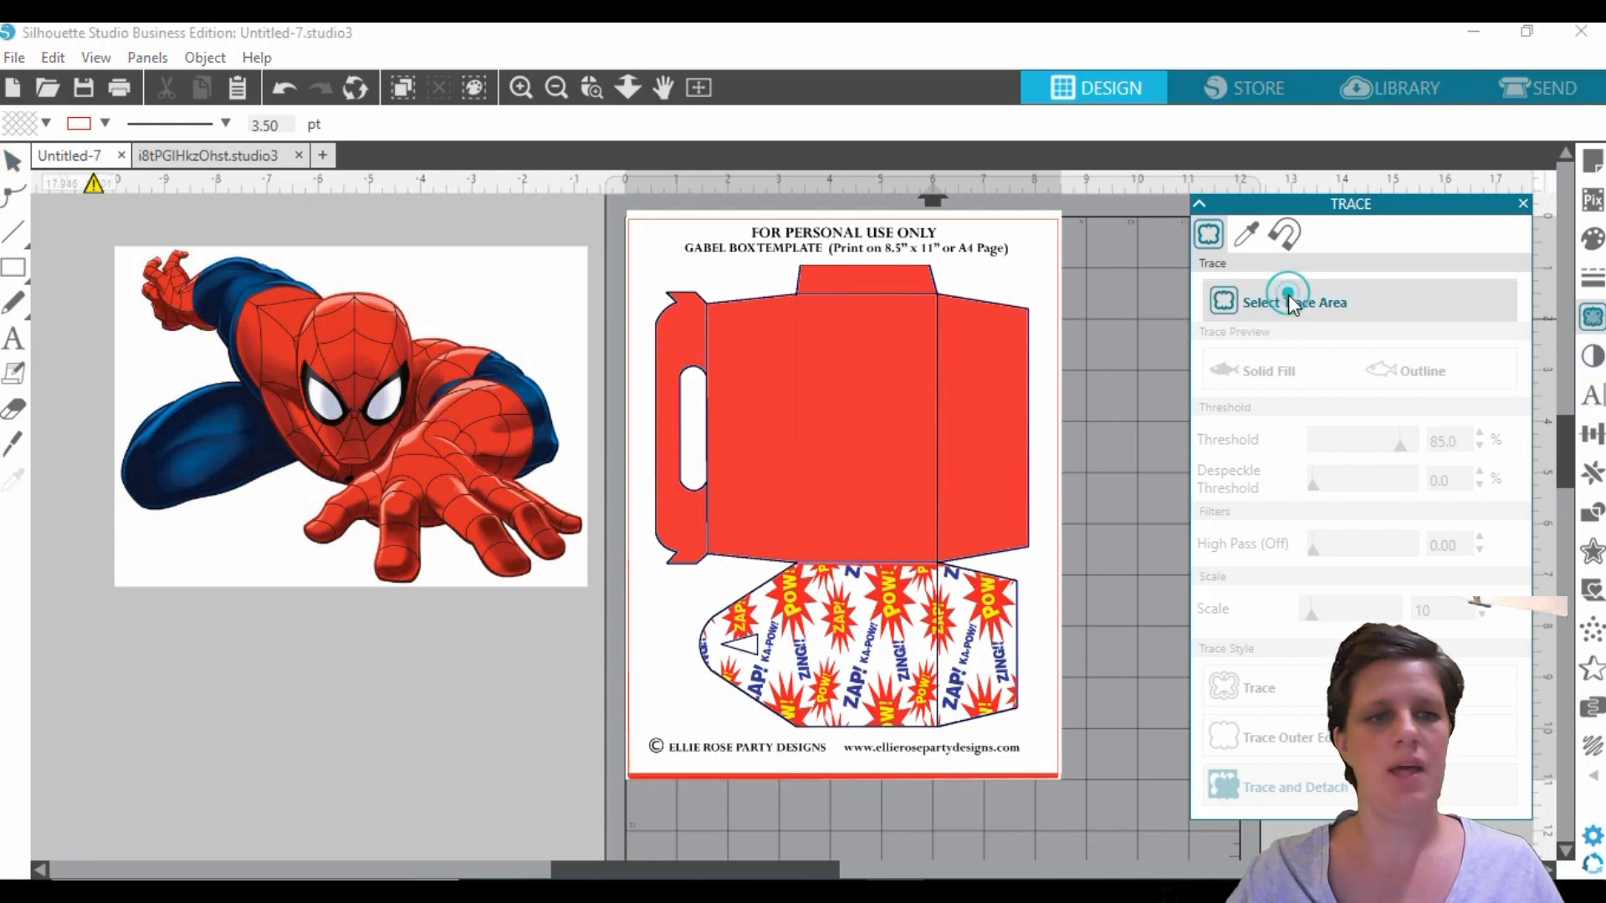
pyautogui.moveTo(115, 248)
pyautogui.mouseDown()
pyautogui.moveTo(395, 360)
pyautogui.moveTo(592, 628)
pyautogui.moveTo(560, 588)
pyautogui.moveTo(590, 588)
pyautogui.mouseUp()
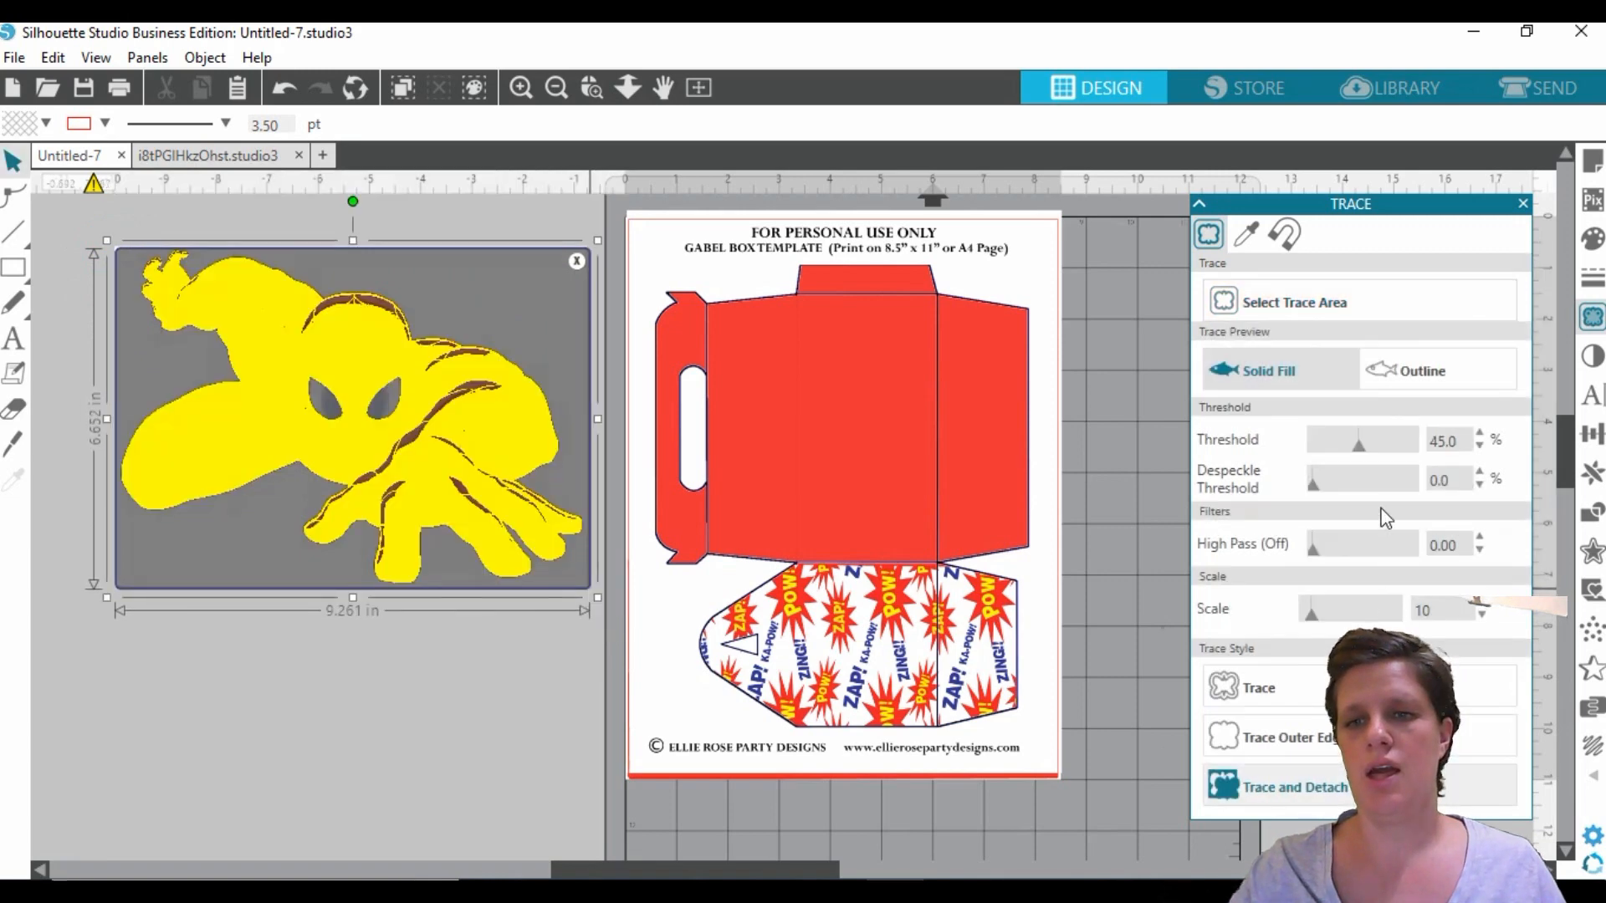
pyautogui.moveTo(1355, 448); pyautogui.dragTo(1411, 453)
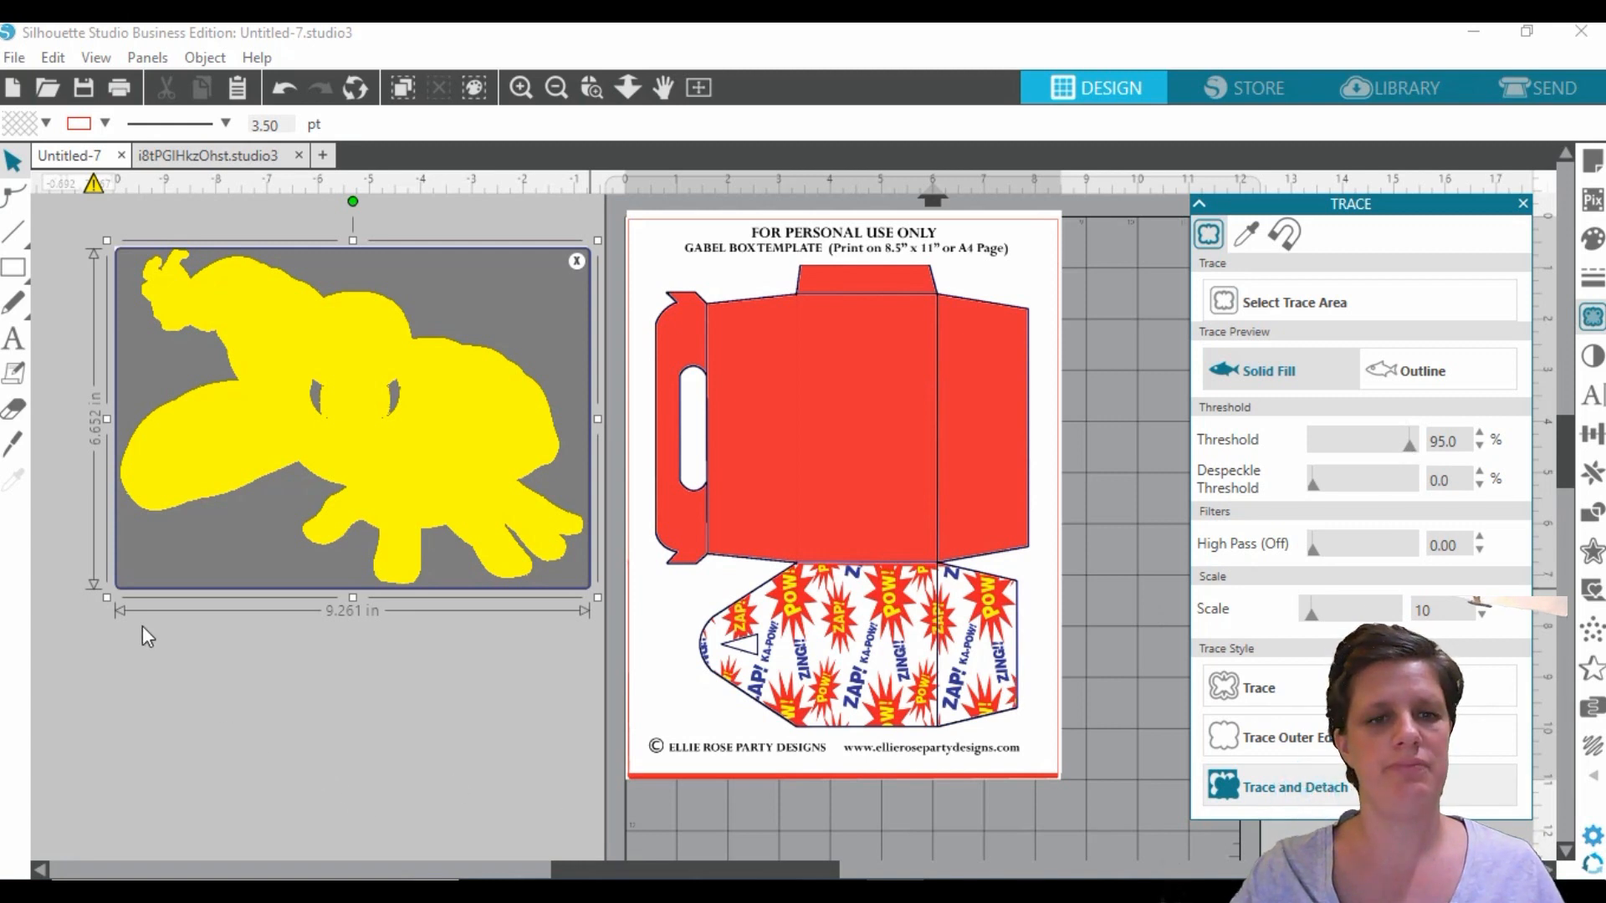
pyautogui.click(333, 778)
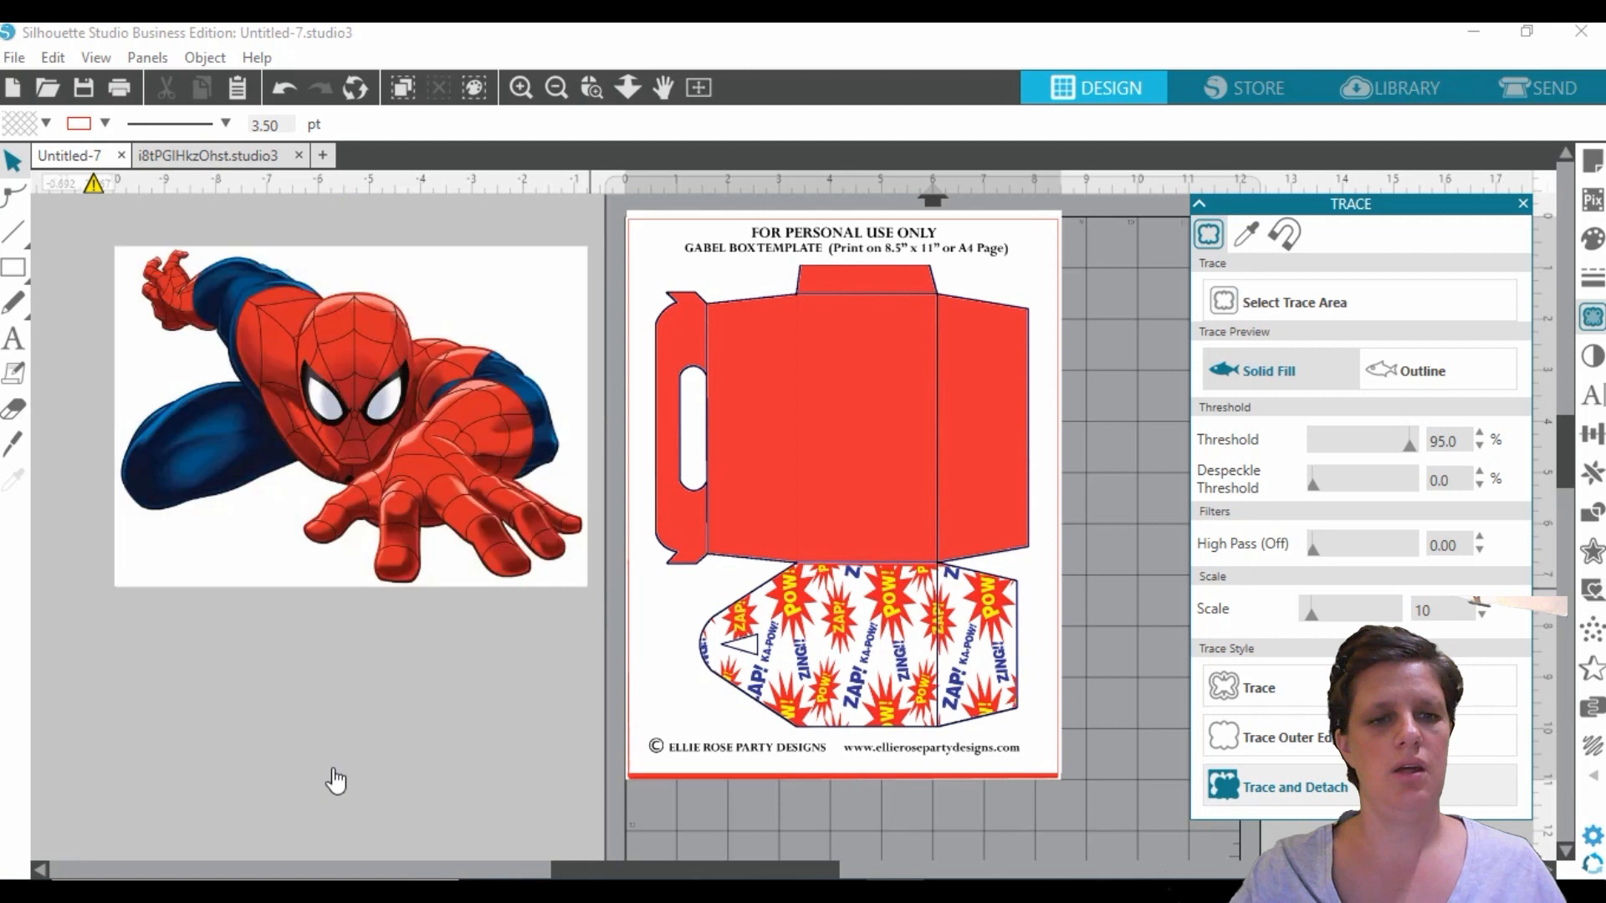
pyautogui.click(254, 529)
pyautogui.press('Delete')
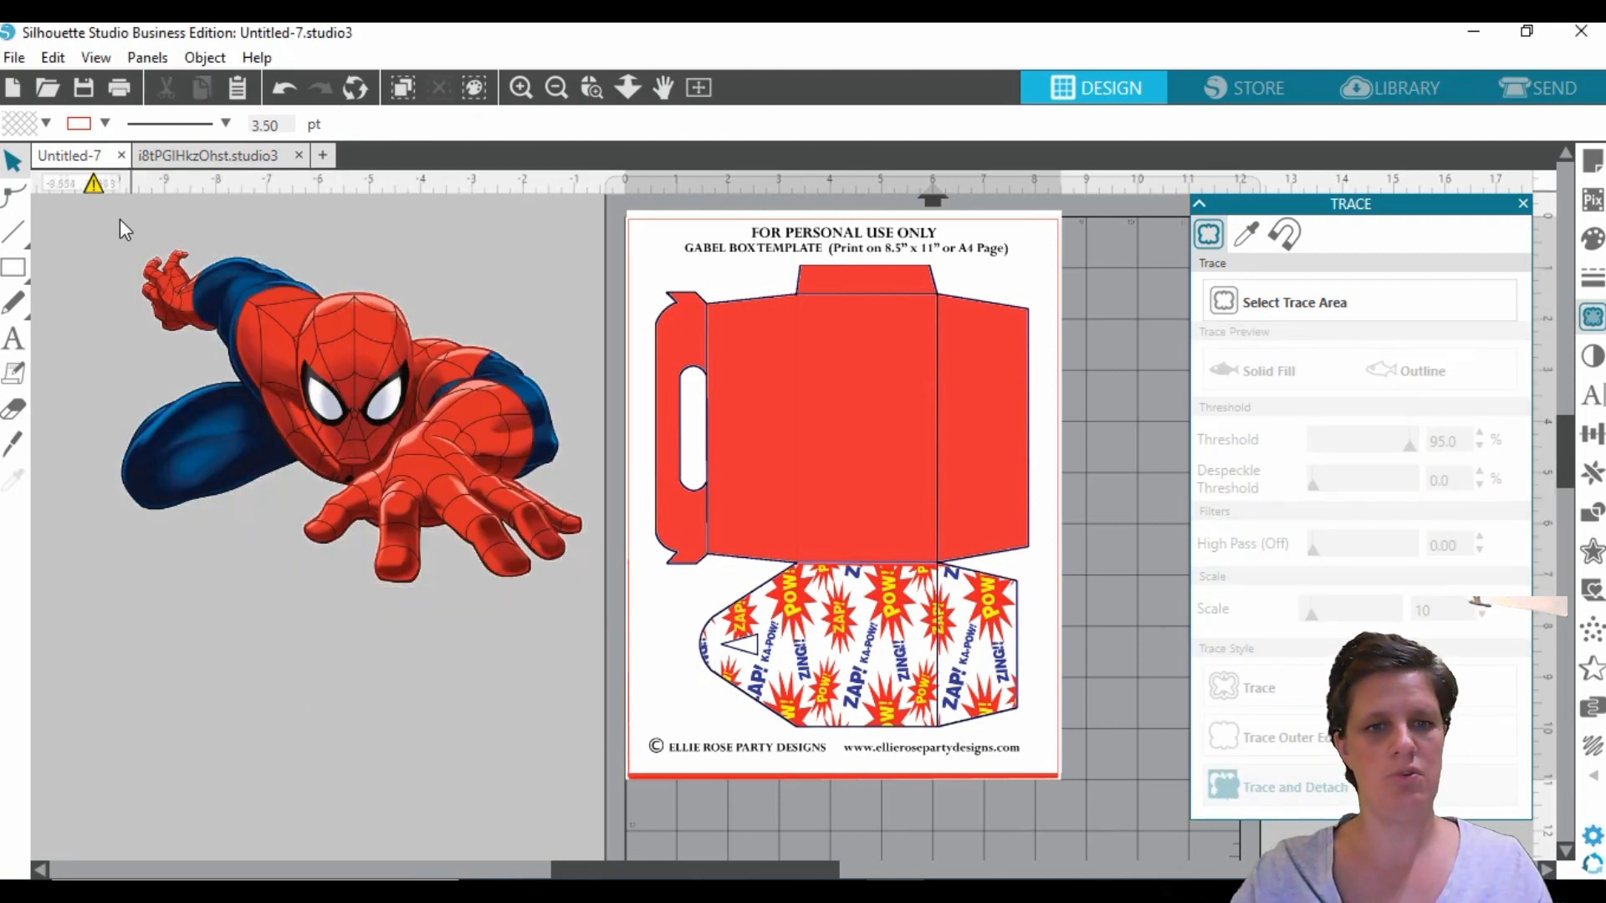
# - Scale the detached Spider-Man down to about 4.99 × 3.60 in
pyautogui.moveTo(122, 224); pyautogui.dragTo(573, 604)
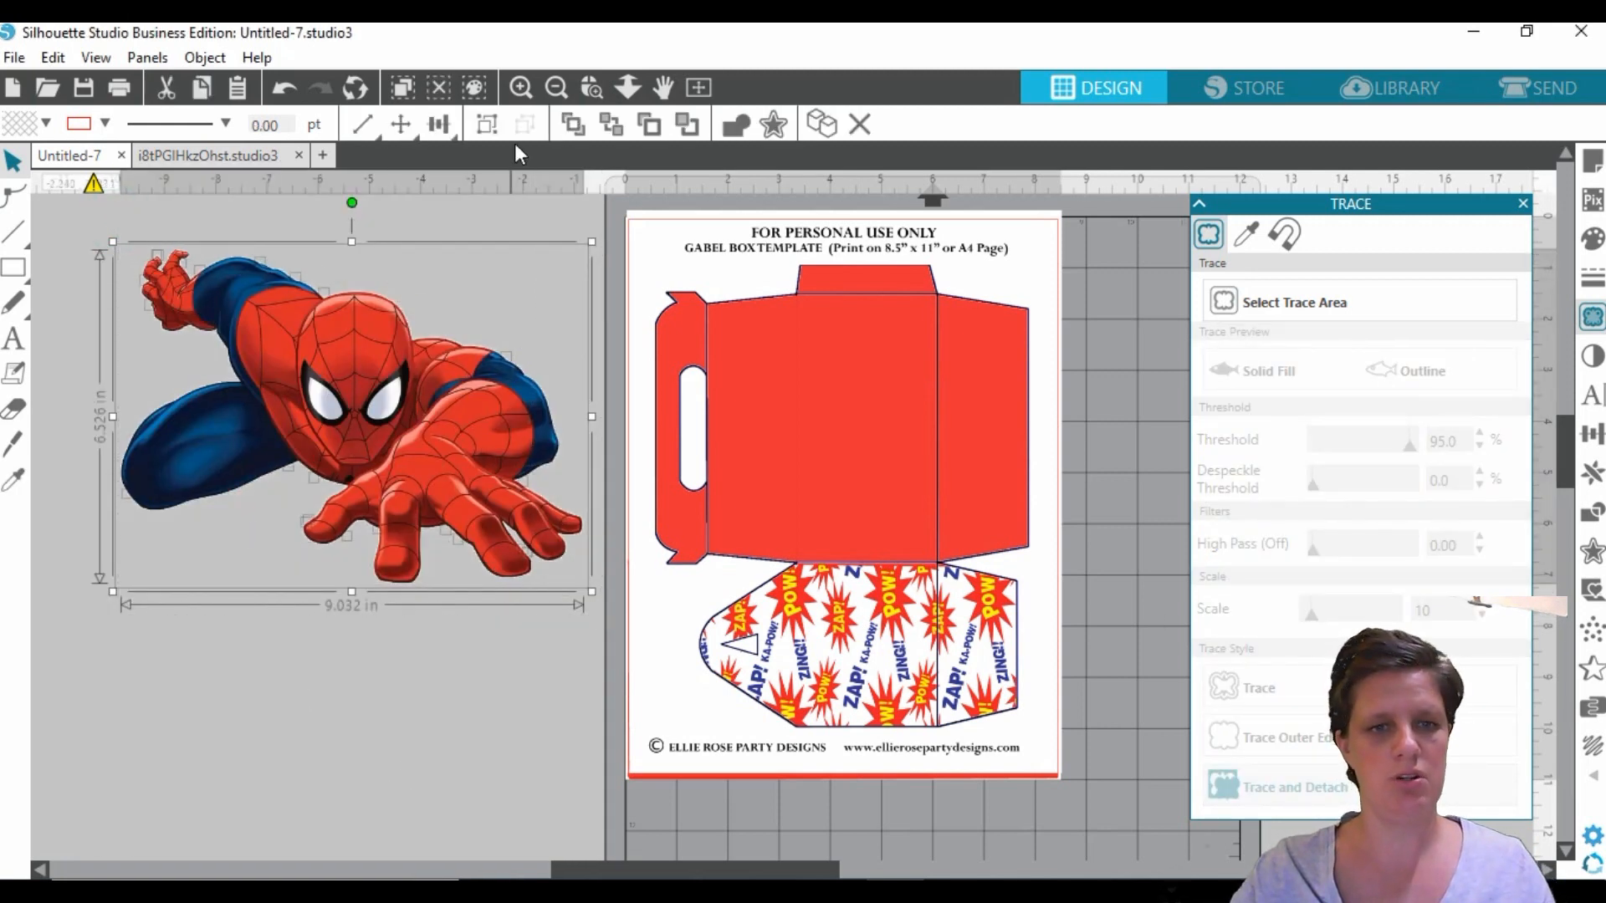
pyautogui.click(401, 705)
pyautogui.moveTo(405, 430); pyautogui.dragTo(402, 465)
pyautogui.moveTo(110, 274); pyautogui.dragTo(292, 473)
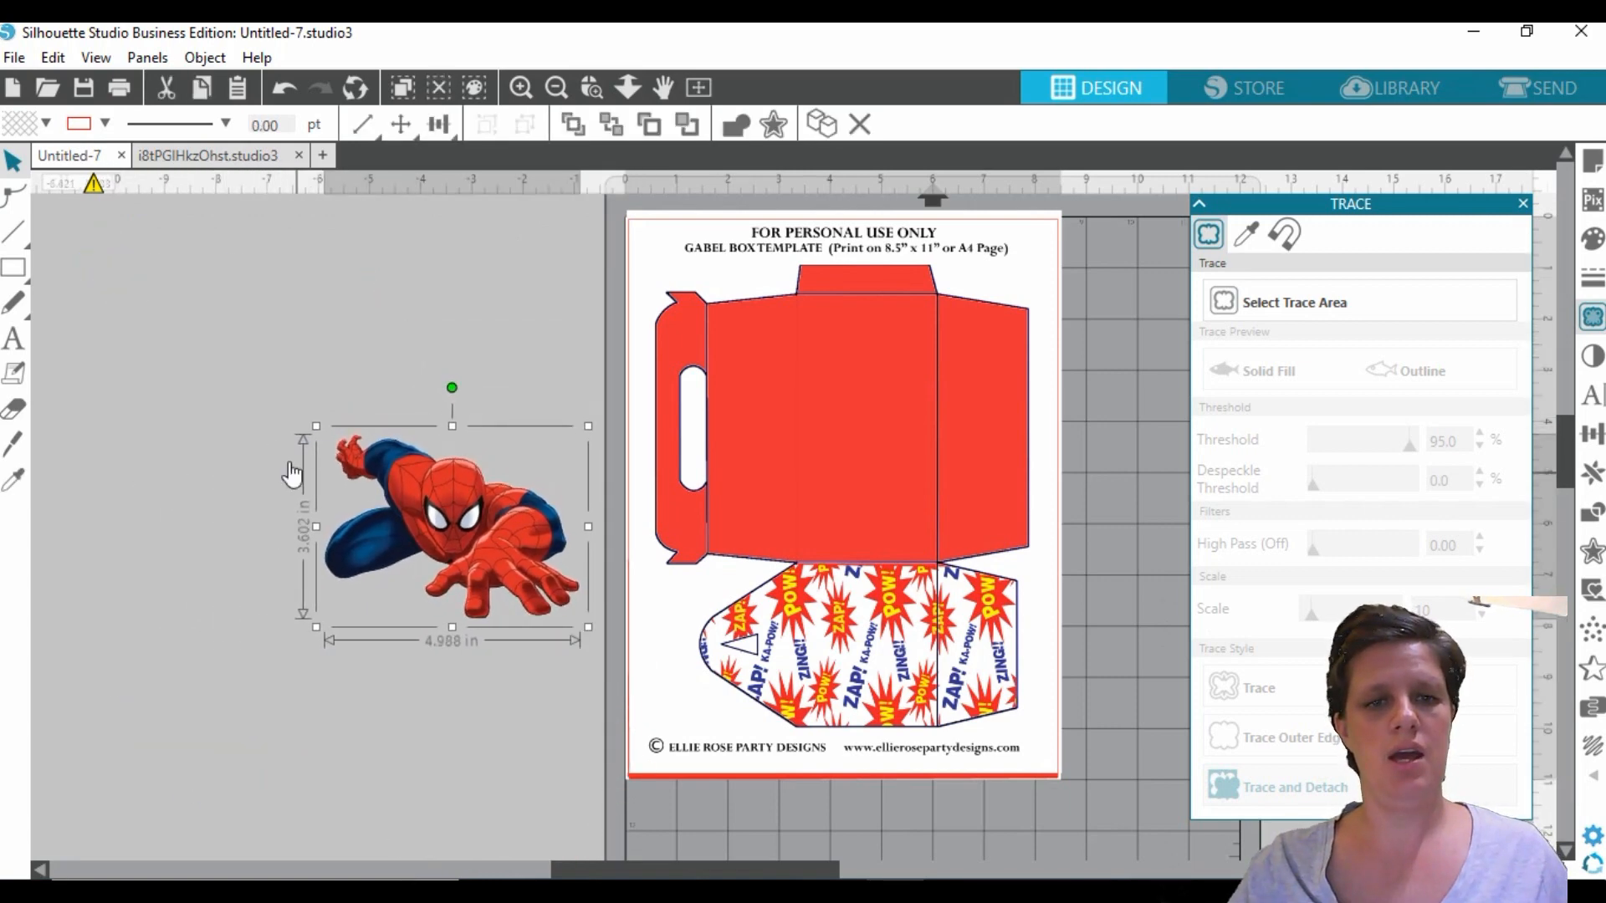
# - Rotate Spider-Man 90° counterclockwise and centre him on the large red panel of the gable box
pyautogui.moveTo(450, 388); pyautogui.dragTo(316, 532)
pyautogui.moveTo(450, 562); pyautogui.dragTo(879, 448)
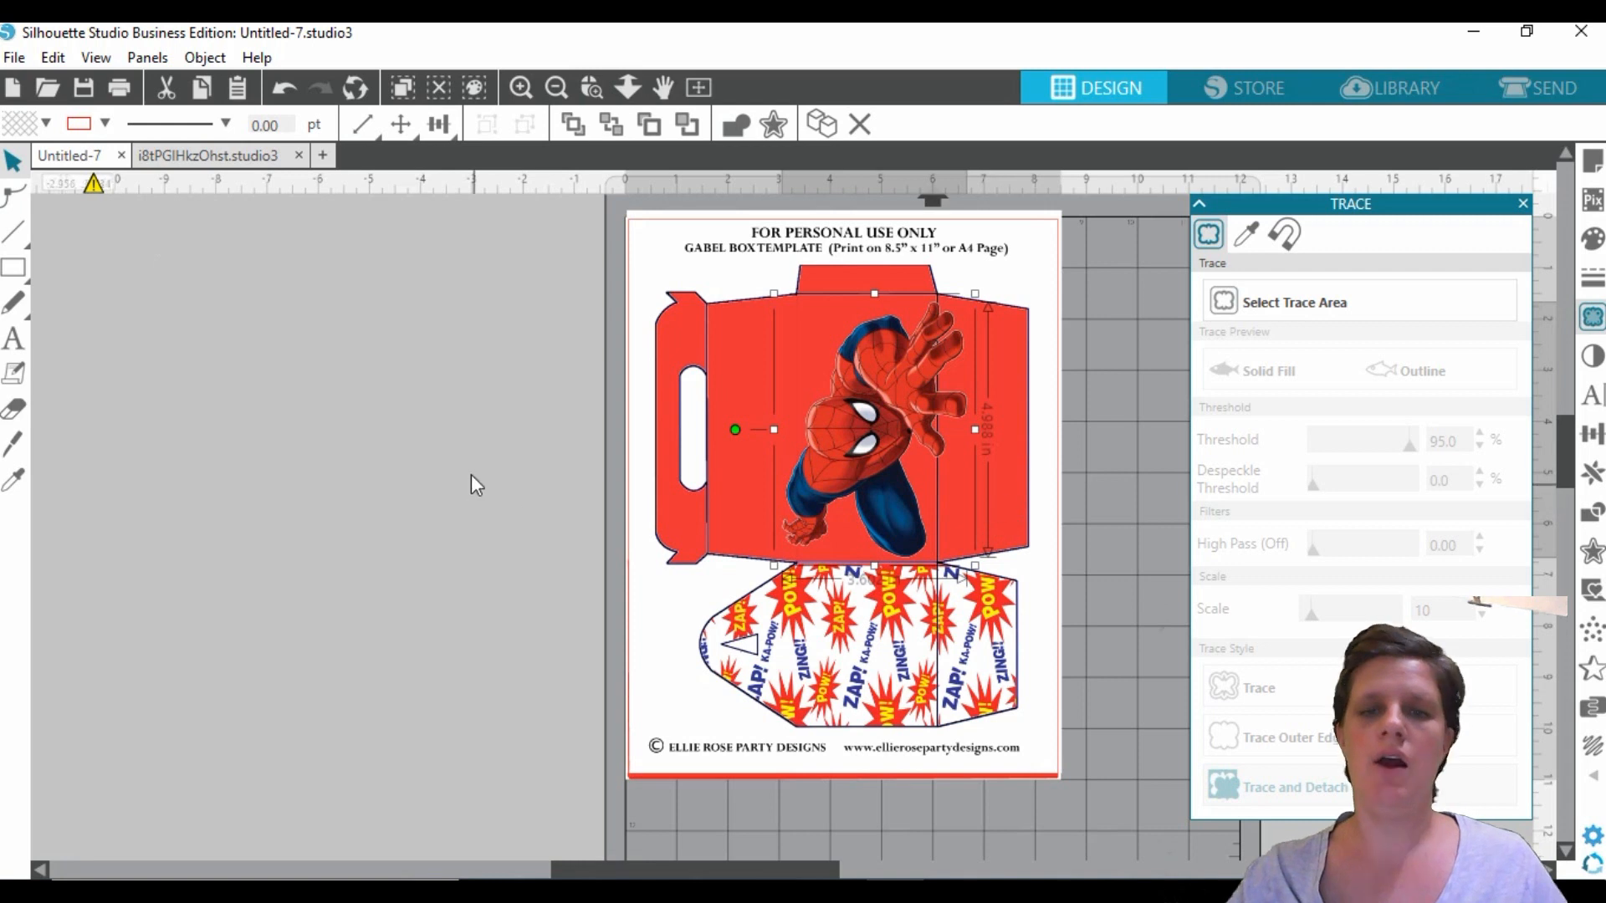
pyautogui.click(338, 390)
pyautogui.moveTo(872, 449); pyautogui.dragTo(841, 440)
pyautogui.click(340, 295)
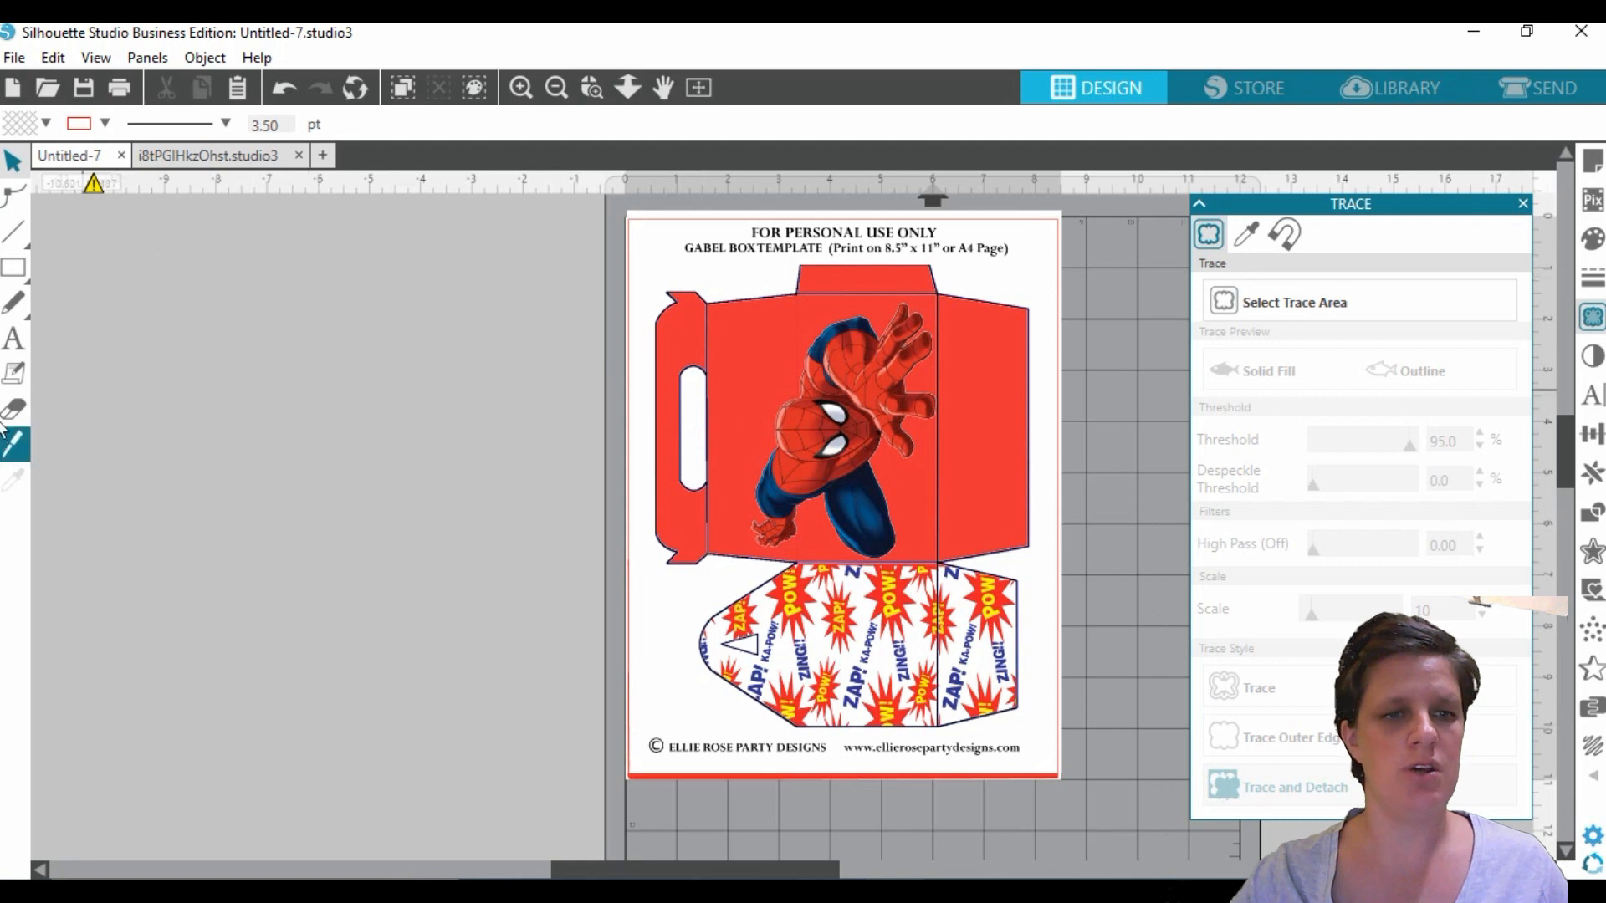
# - Add the text "6" in Futura Condensed Extra beside the page and enlarge it to about 2.71 × 5.60 in
pyautogui.click(13, 339)
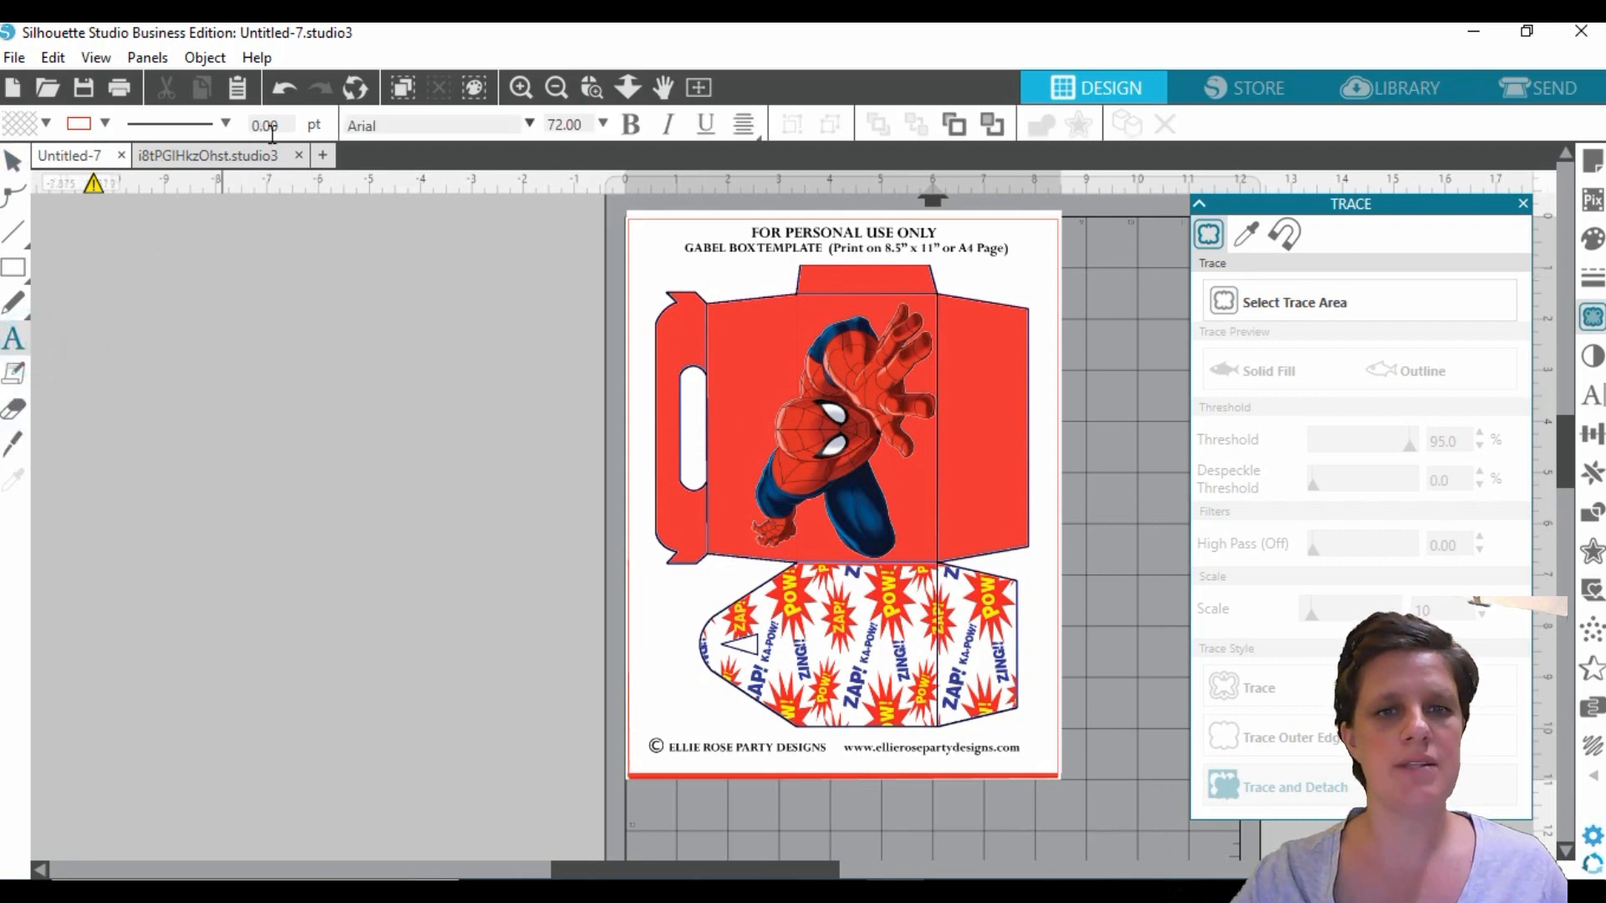
pyautogui.click(527, 125)
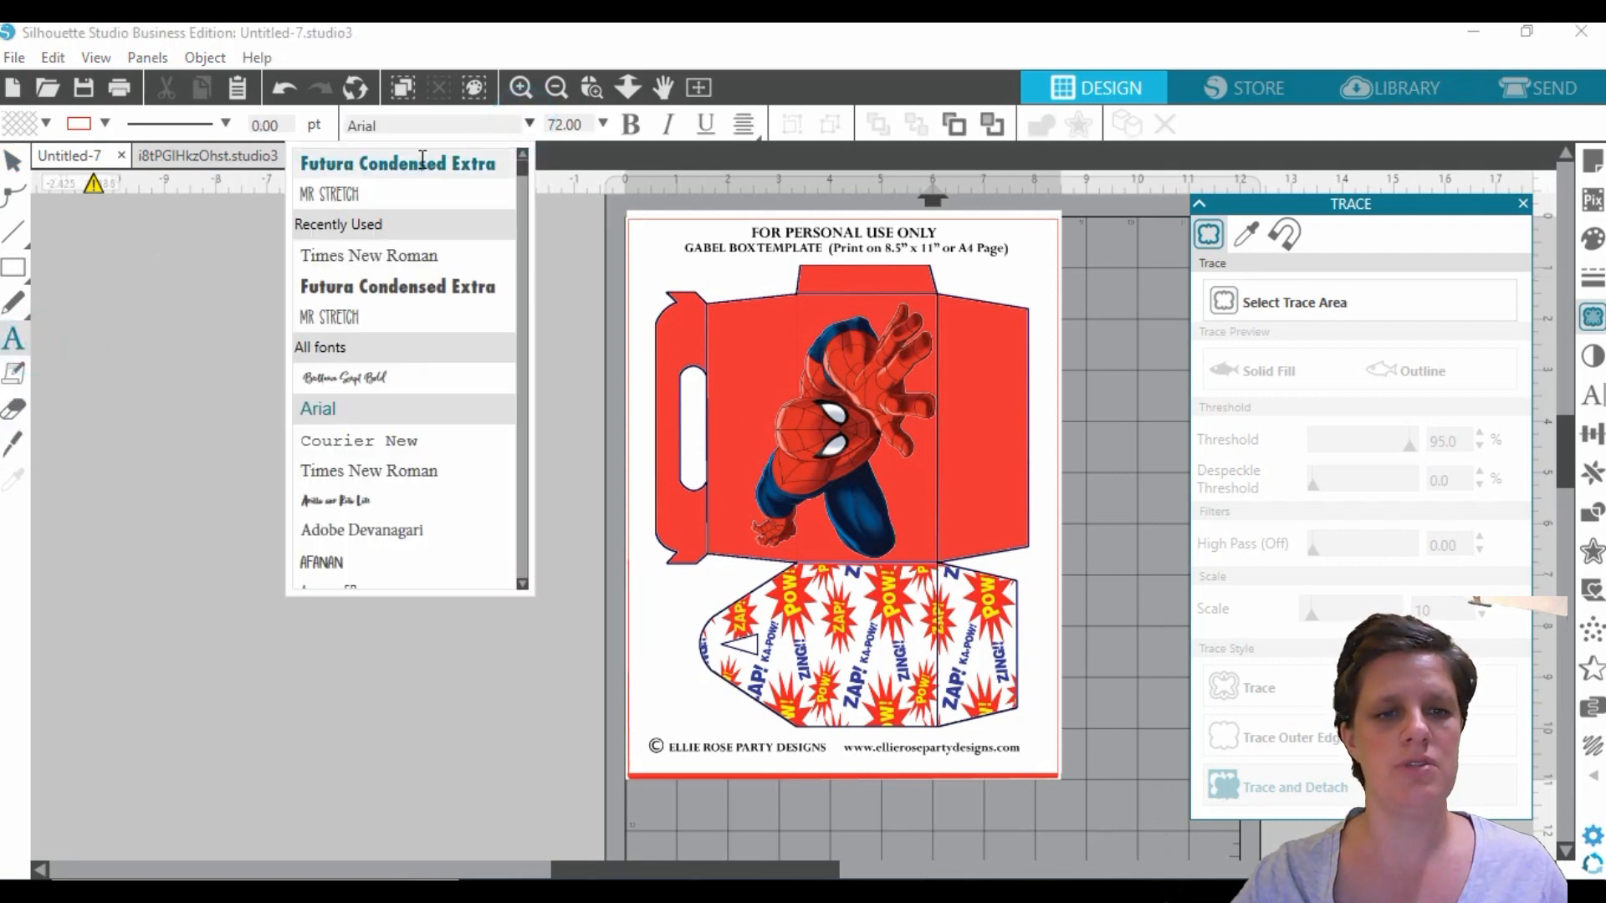
pyautogui.click(422, 165)
pyautogui.click(304, 421)
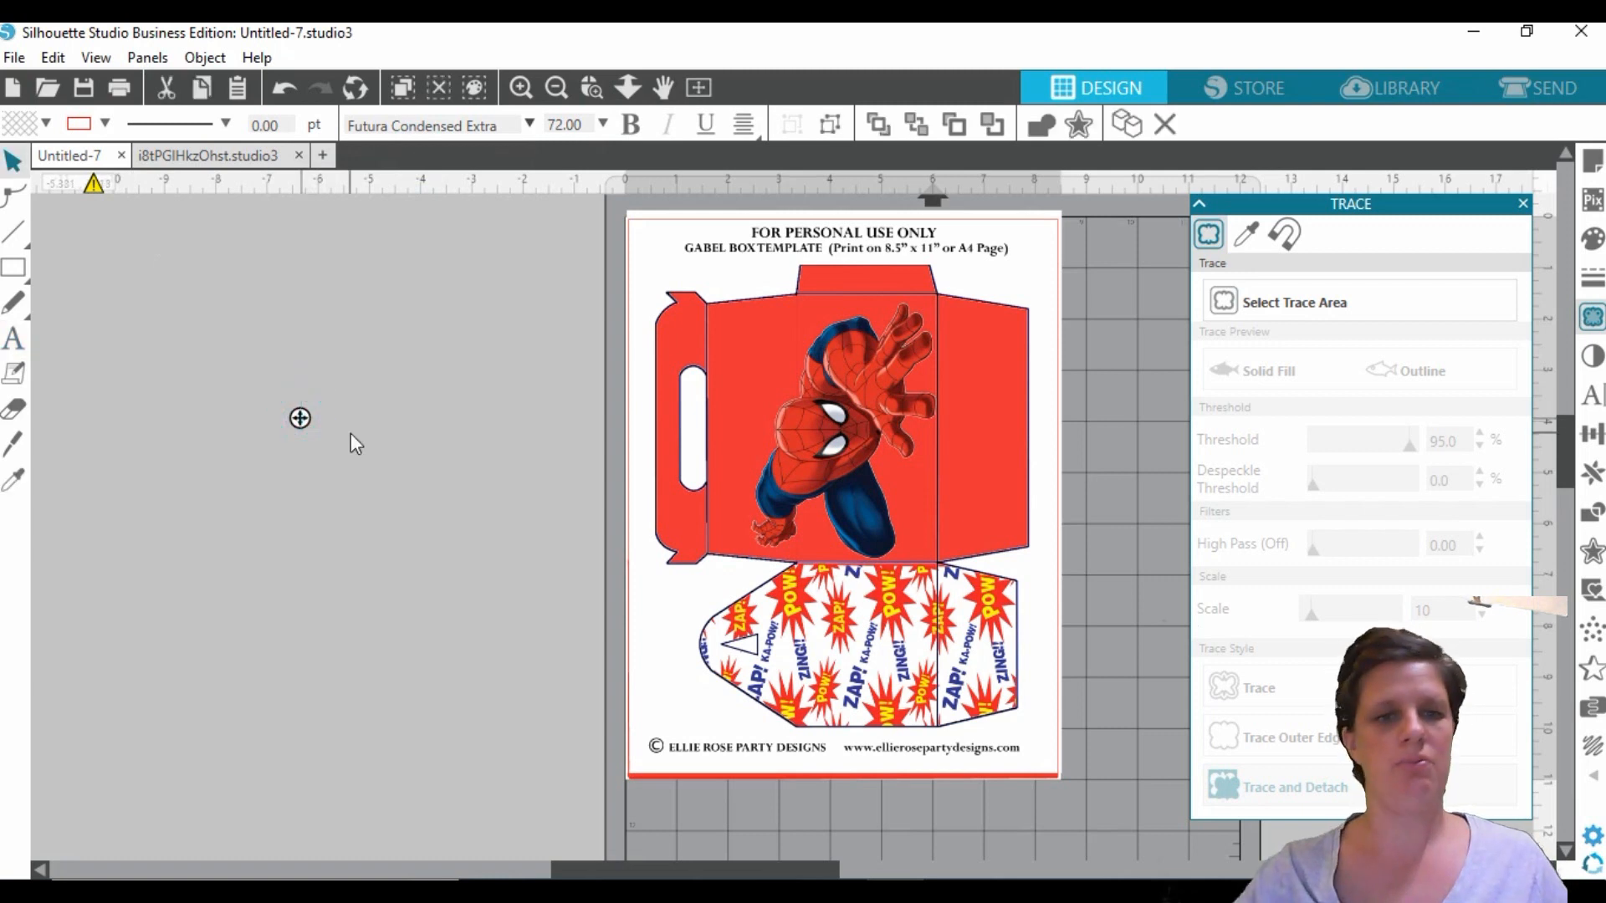
pyautogui.write('6')
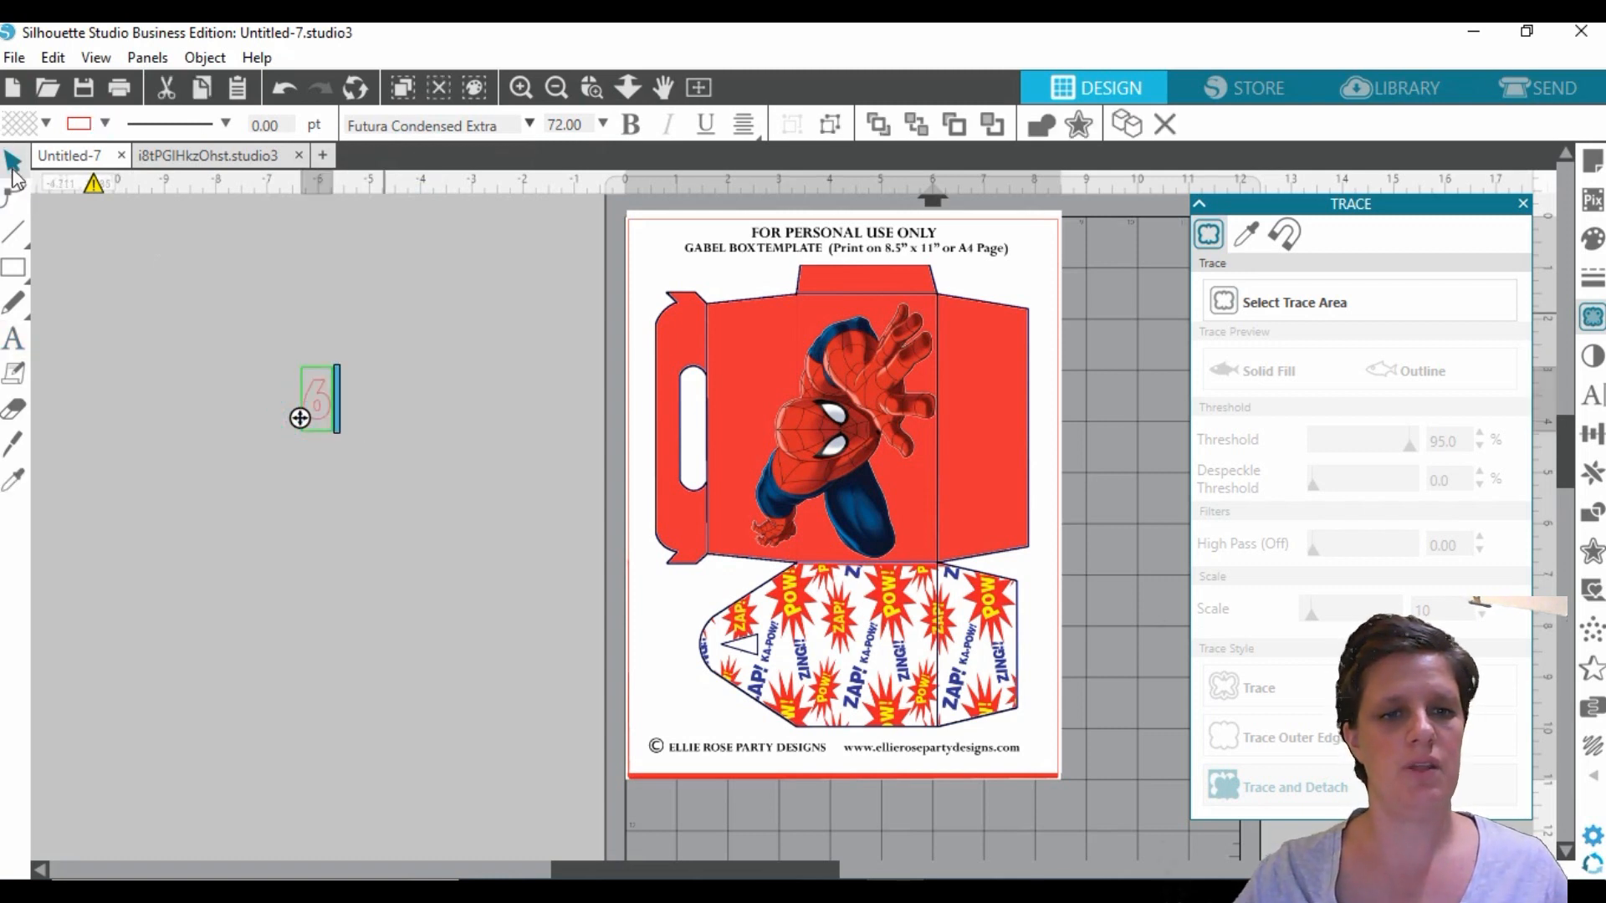
pyautogui.click(12, 163)
pyautogui.click(314, 414)
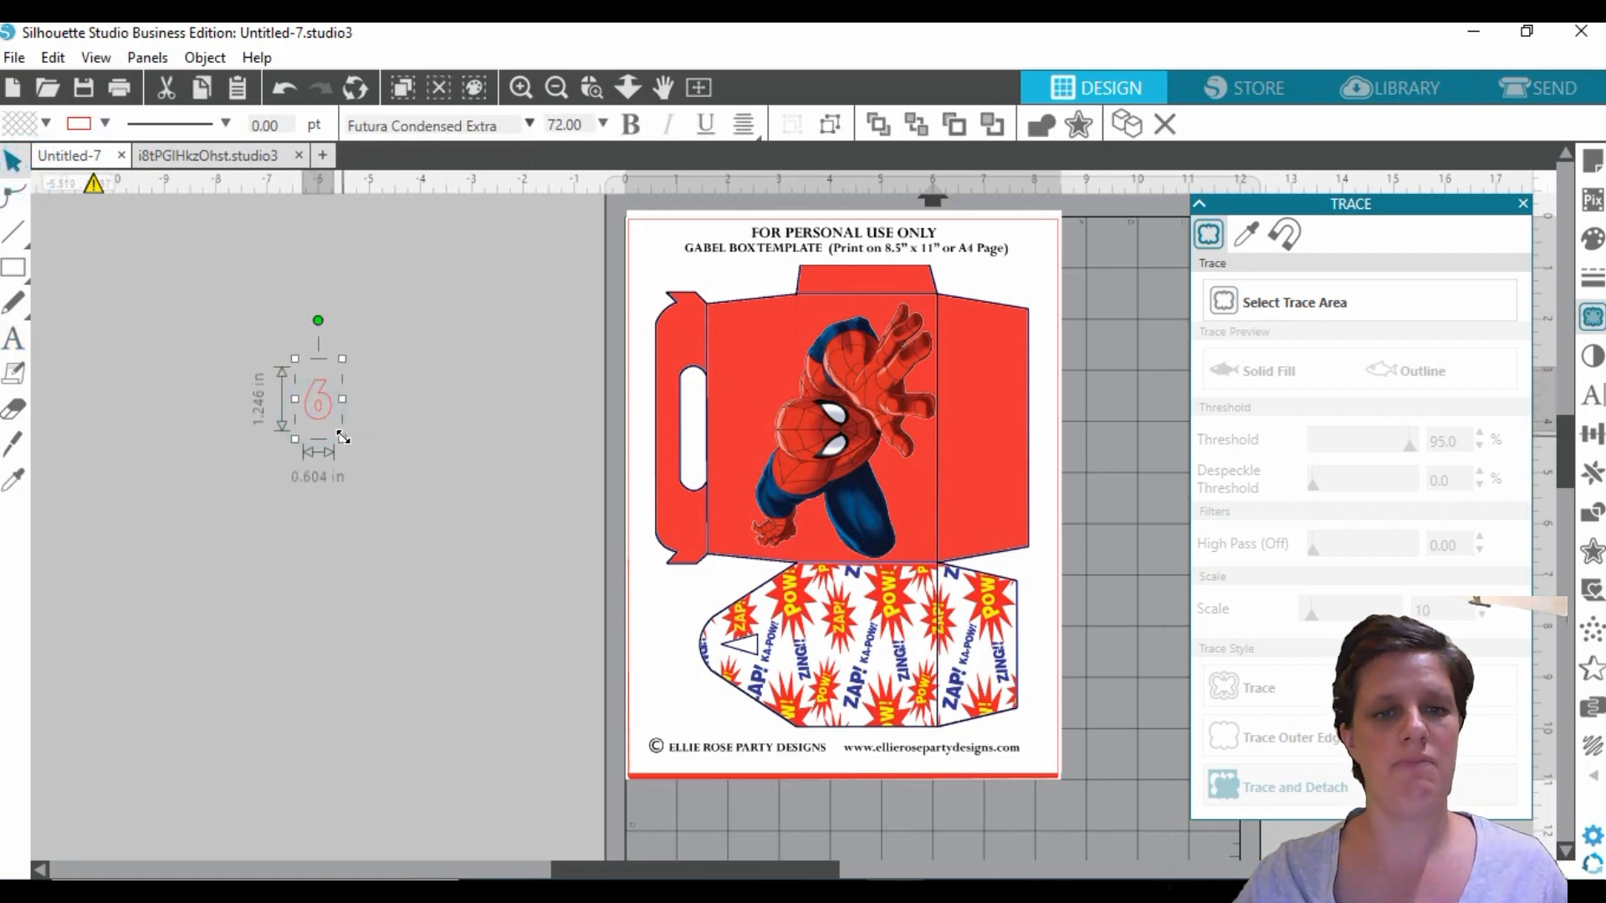
pyautogui.moveTo(343, 436); pyautogui.dragTo(488, 642)
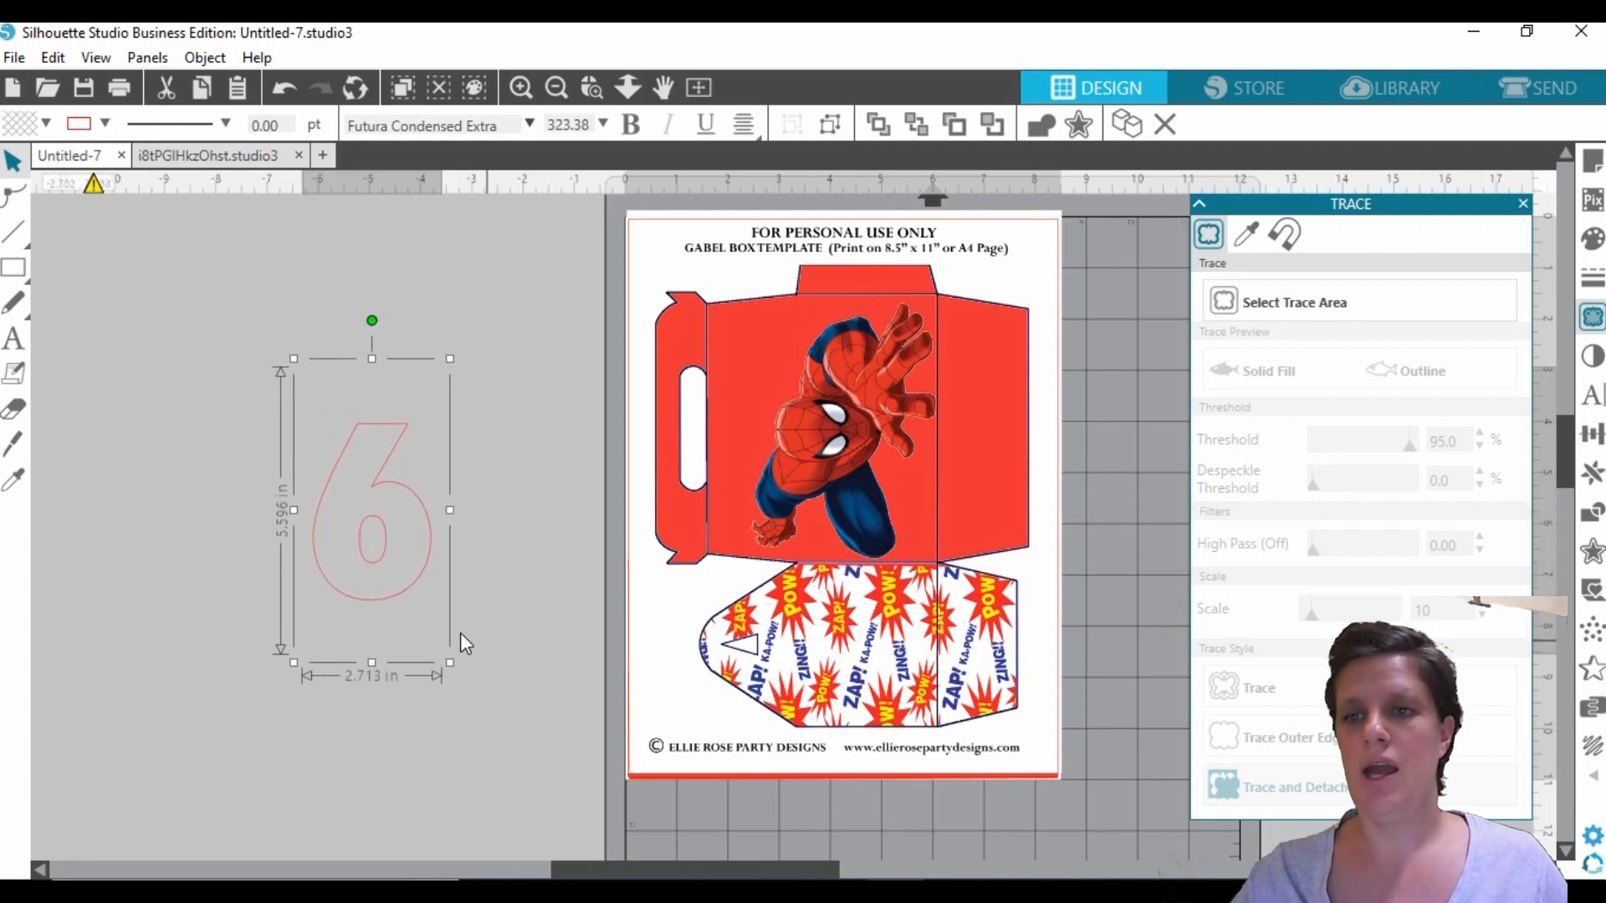
# - Fill the 6 with the blue sampled from Spider-Man's leg and set its line colour to the same blue
pyautogui.click(1594, 237)
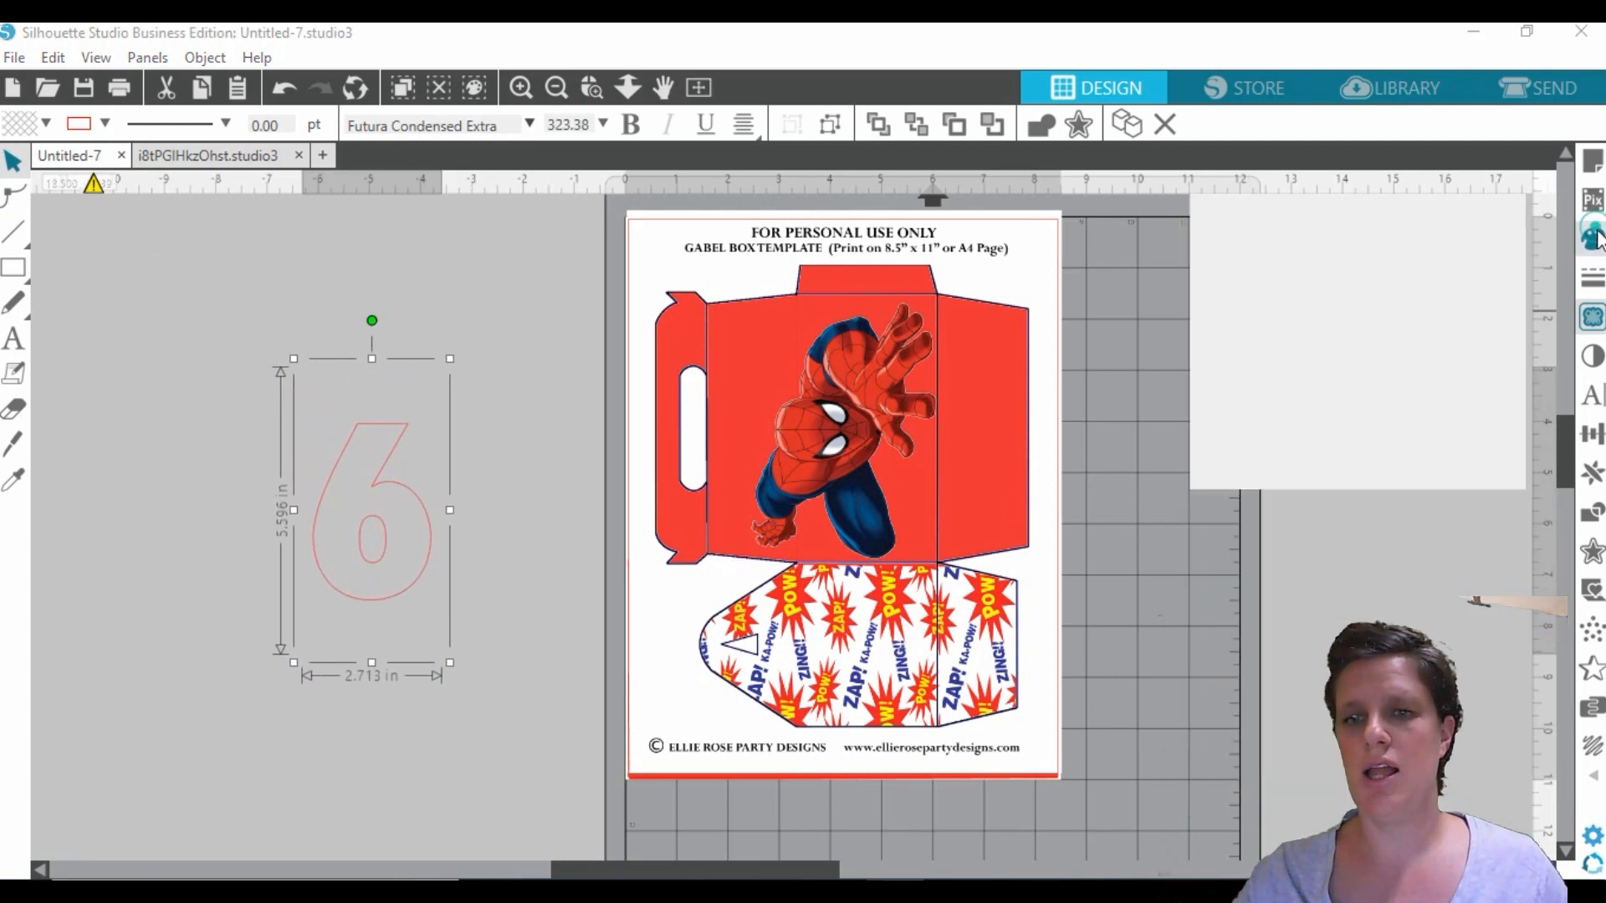
pyautogui.click(1448, 303)
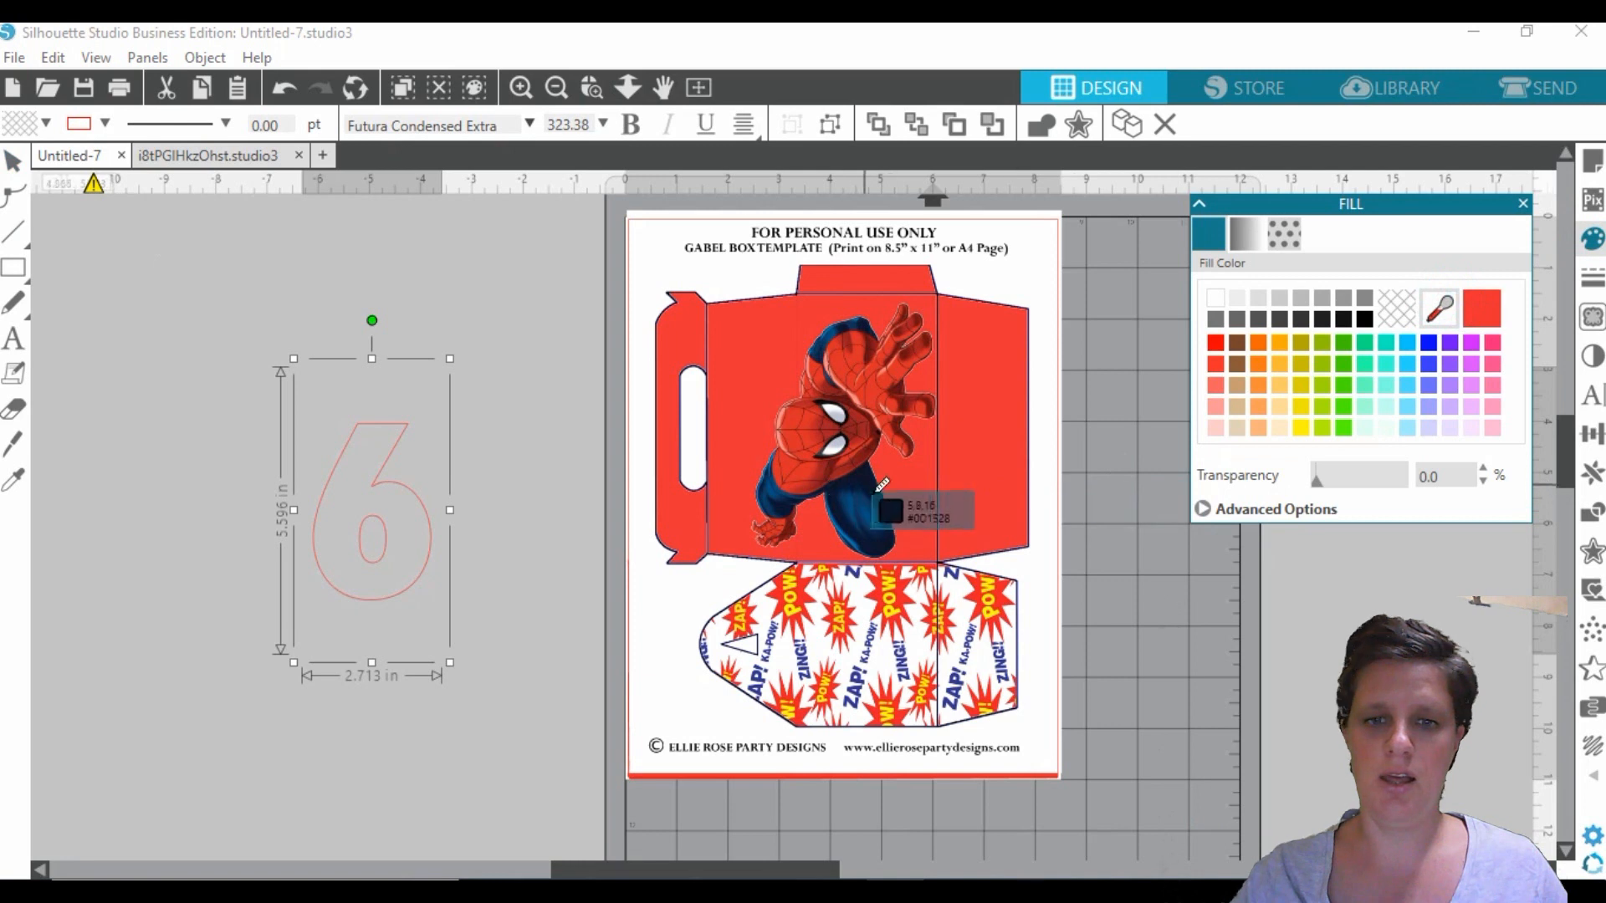
pyautogui.click(857, 532)
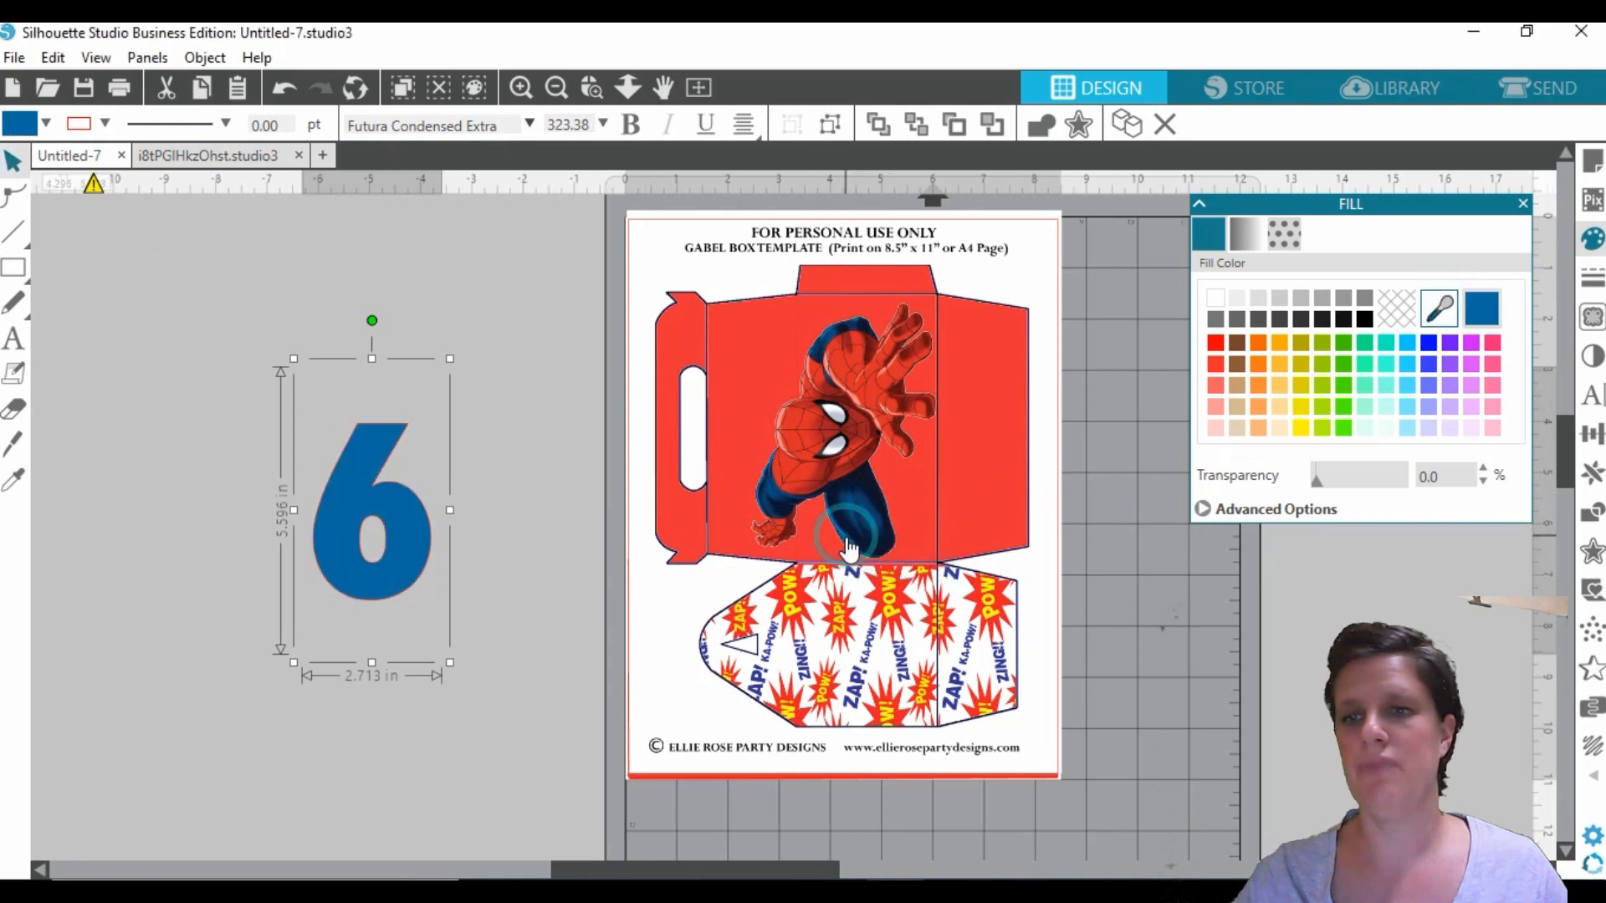
pyautogui.click(1592, 277)
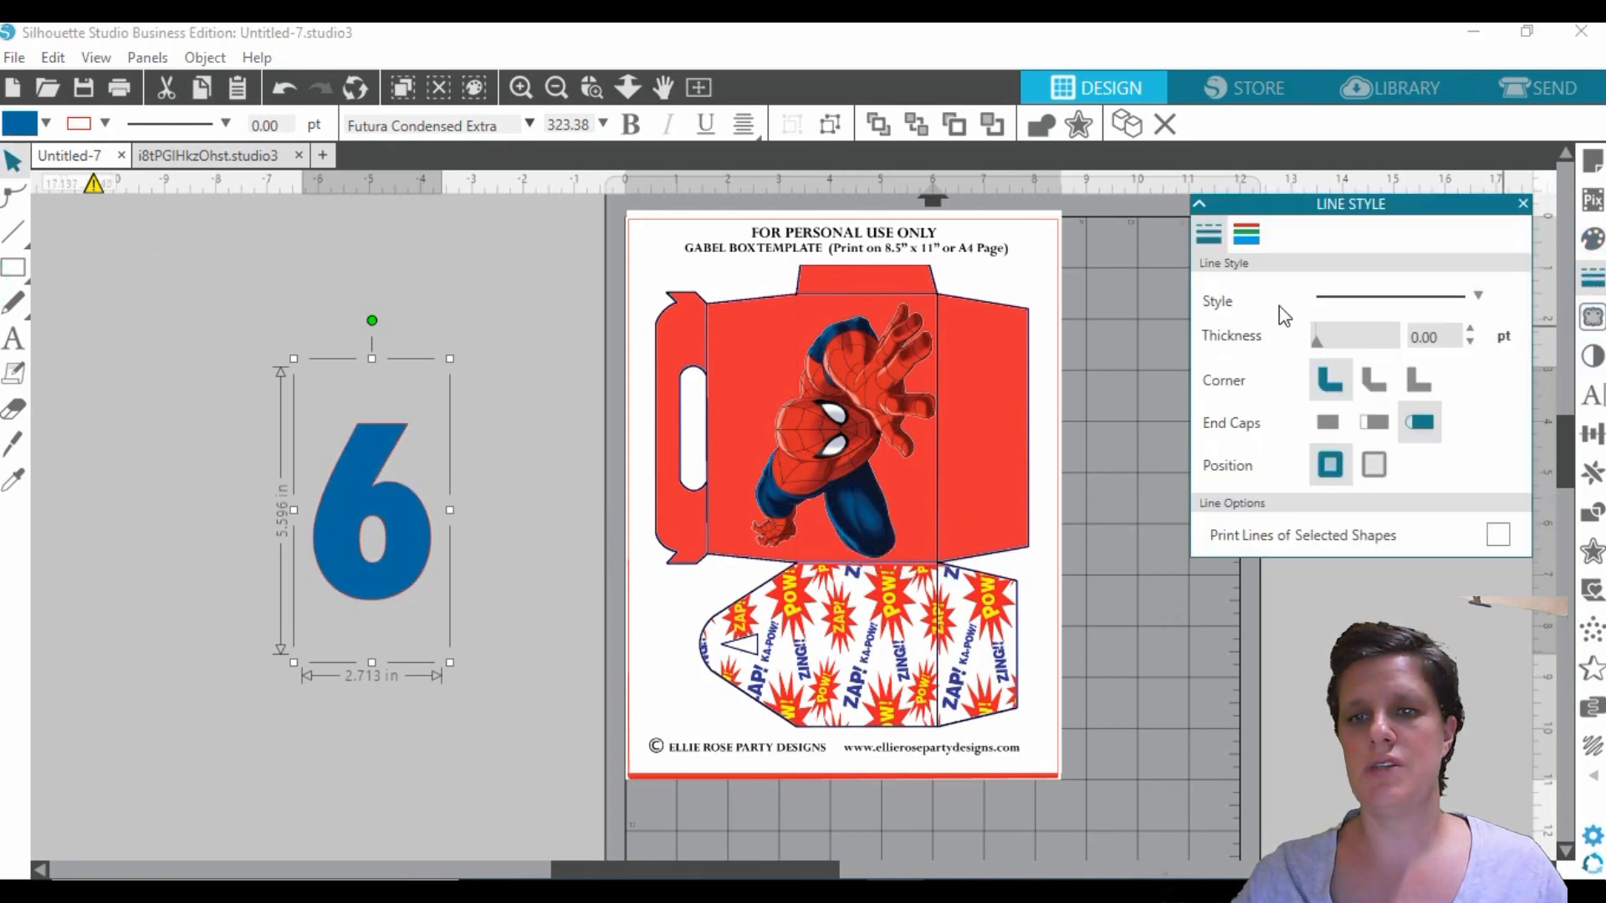
pyautogui.click(1246, 234)
pyautogui.click(1499, 314)
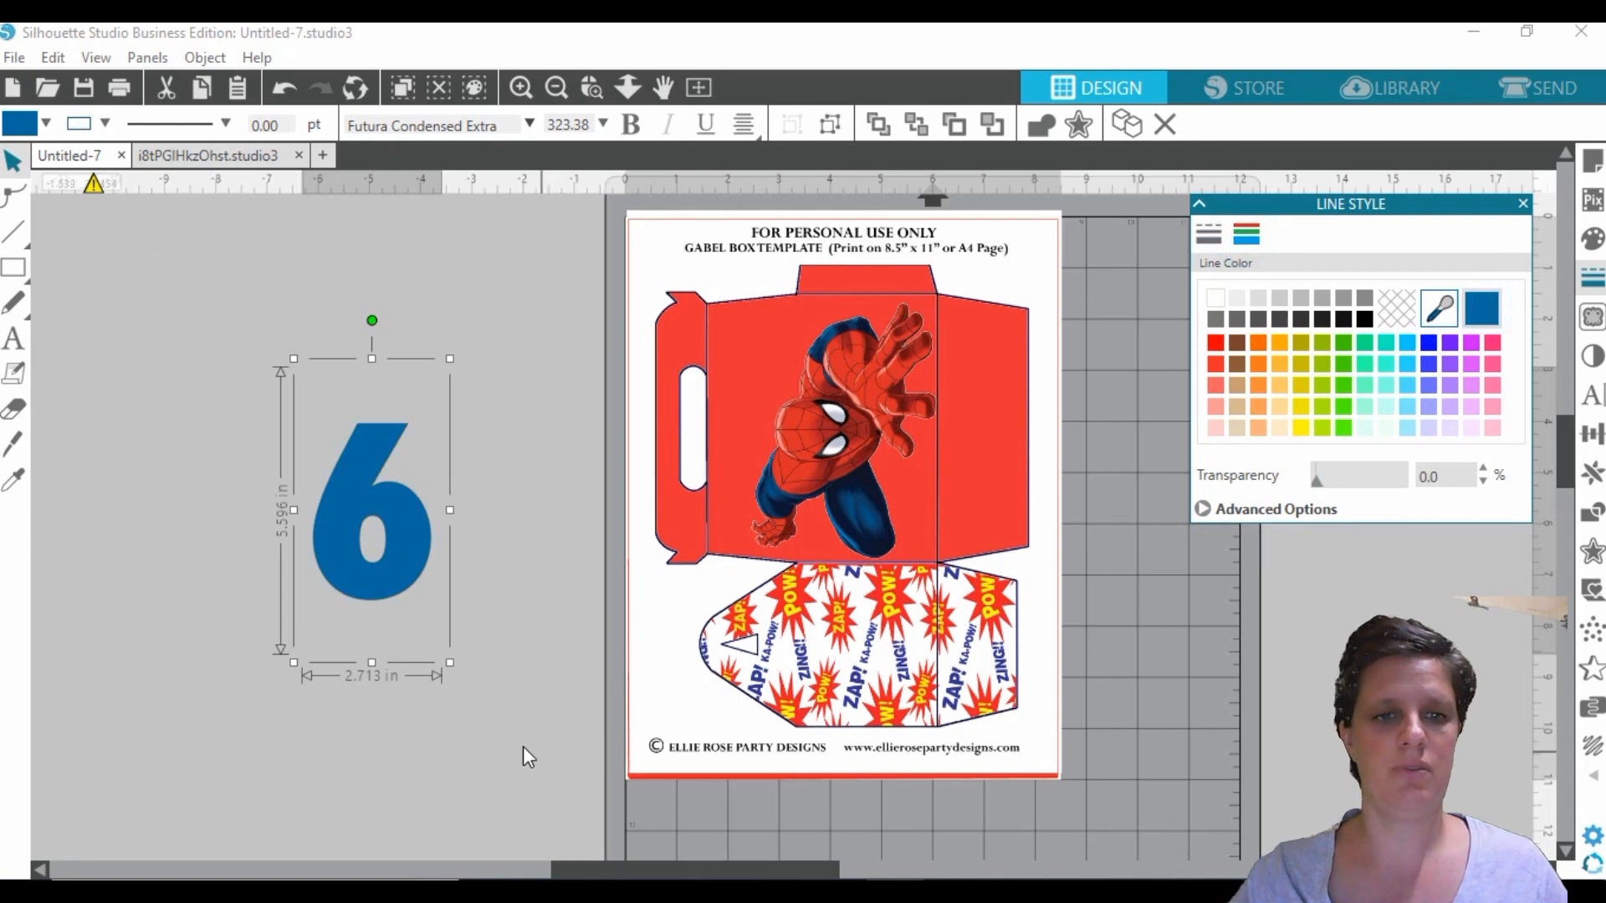
pyautogui.click(502, 674)
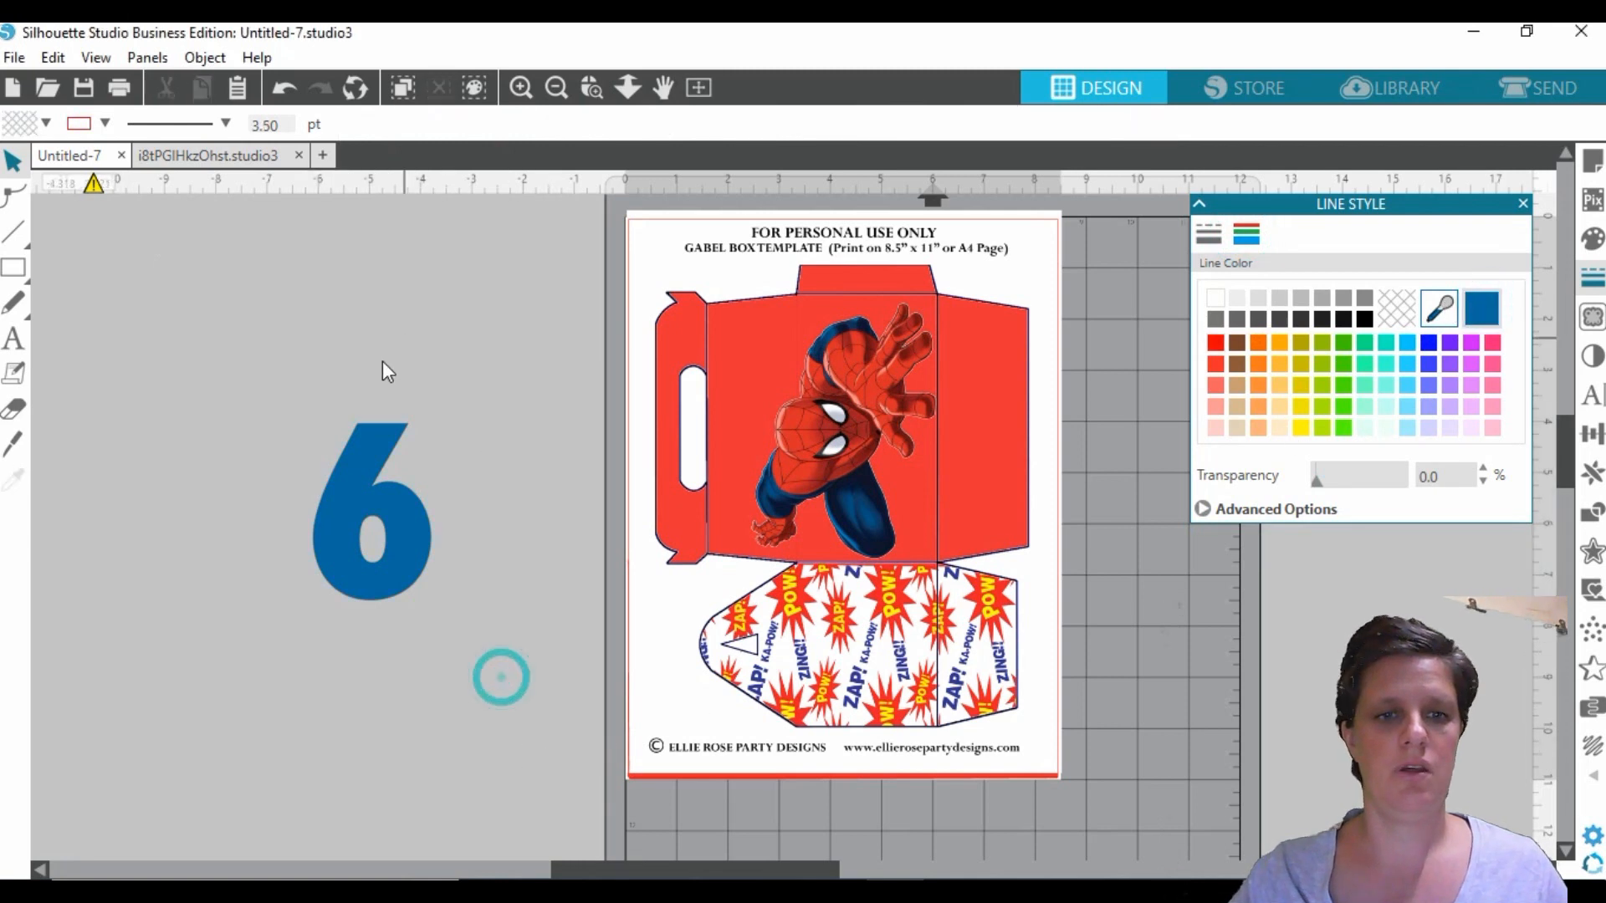
# - Create an offset around the blue 6 at a distance of 0.050 in with rounded corners
pyautogui.click(401, 538)
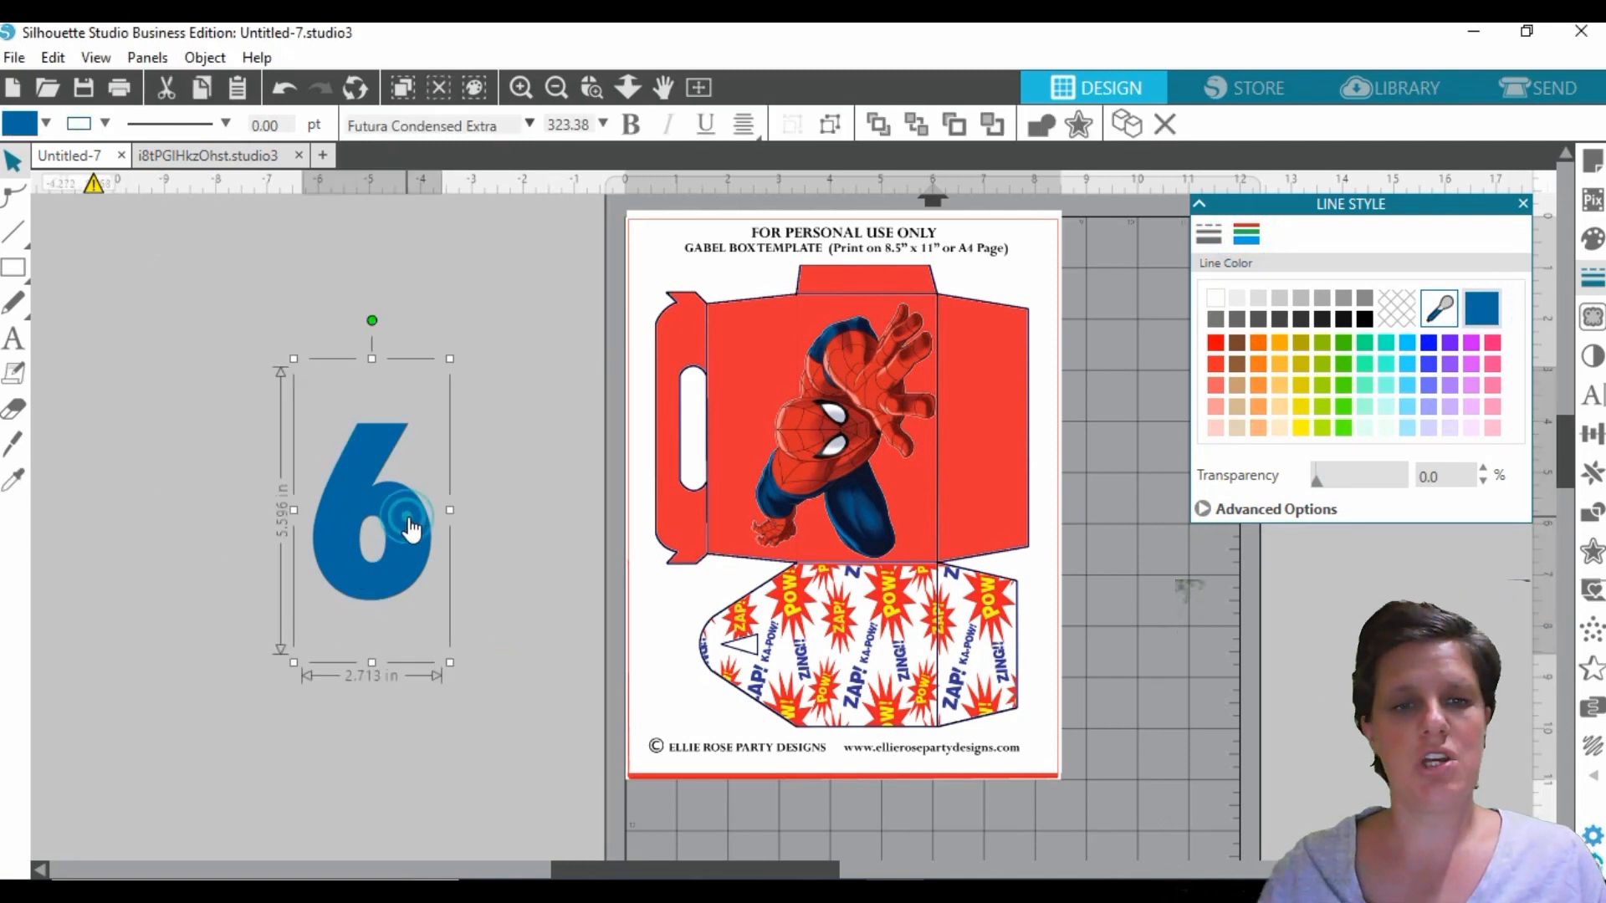
pyautogui.click(1081, 125)
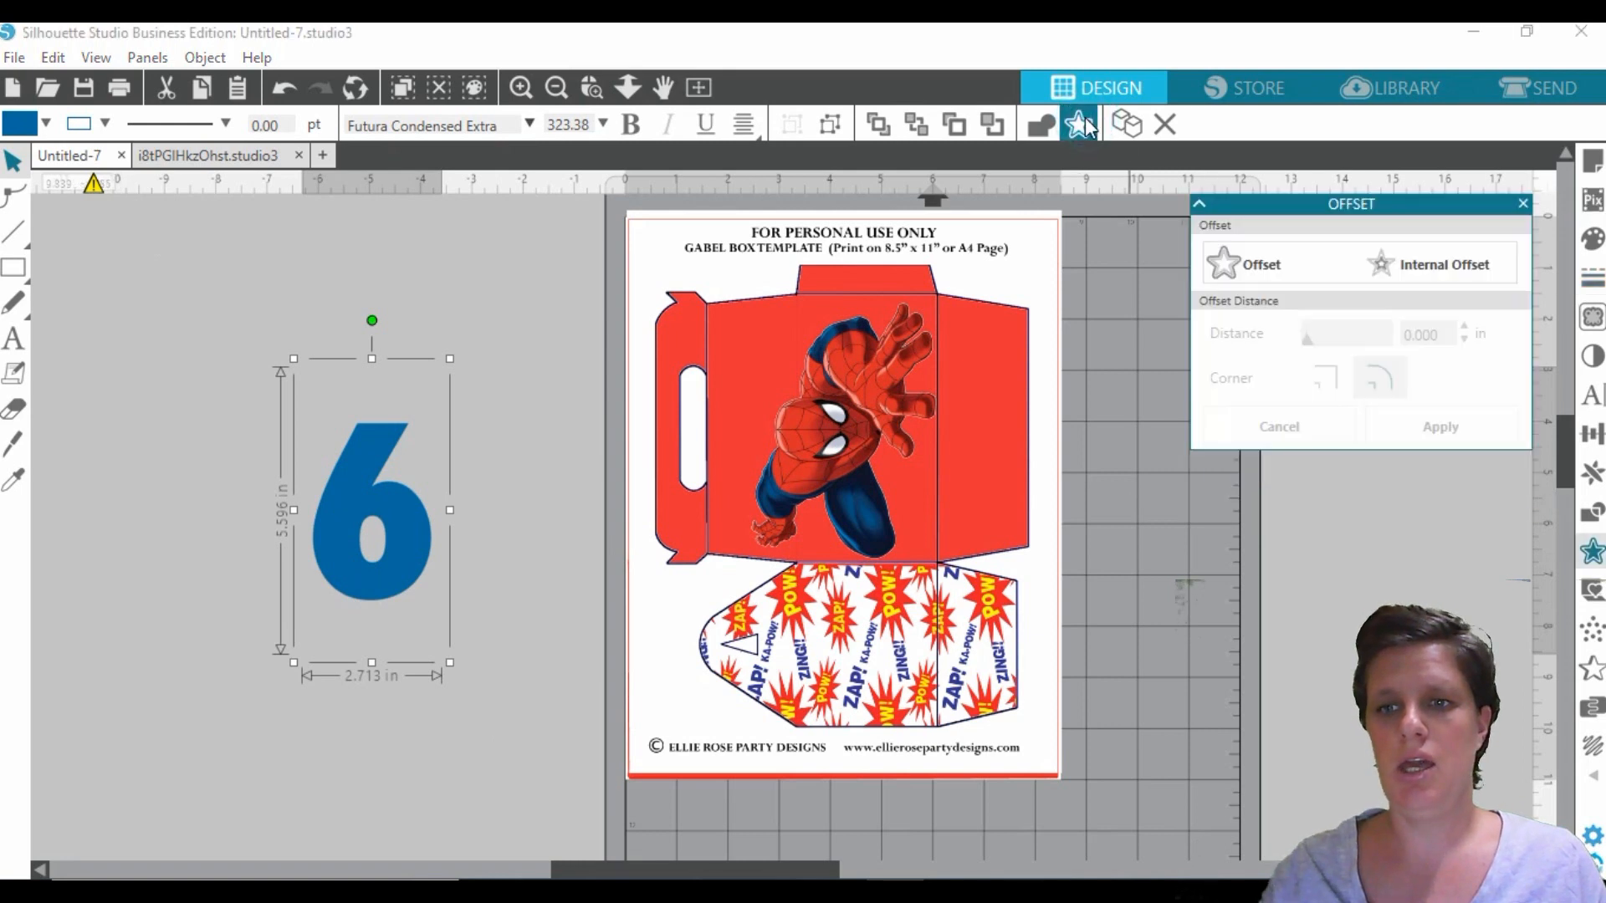
pyautogui.doubleClick(1432, 334)
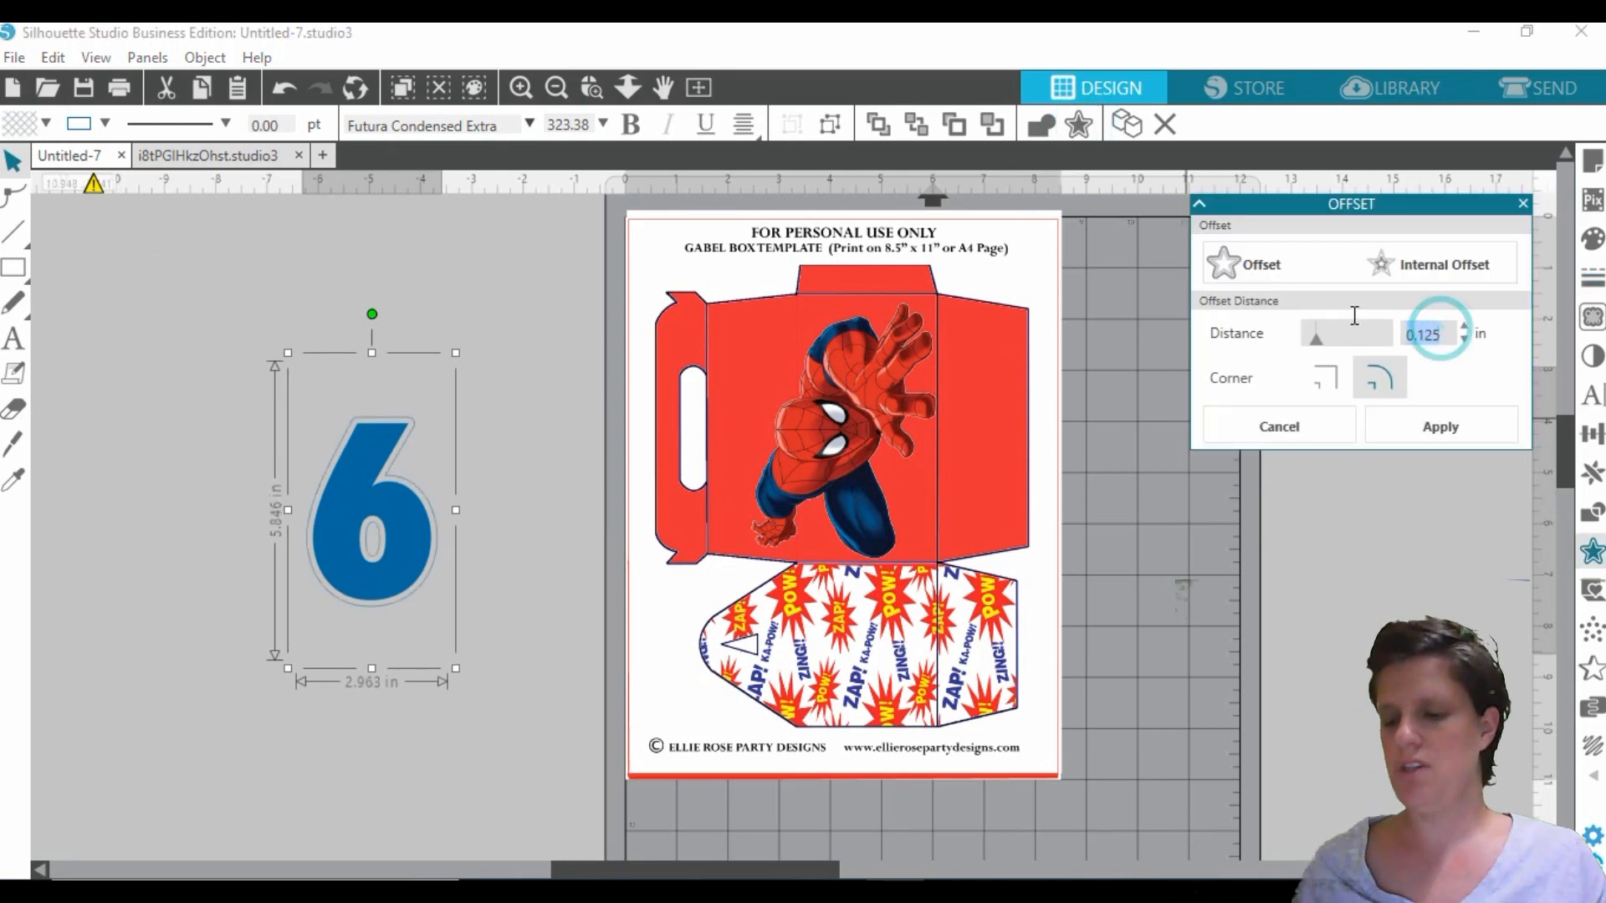
pyautogui.write('0.050')
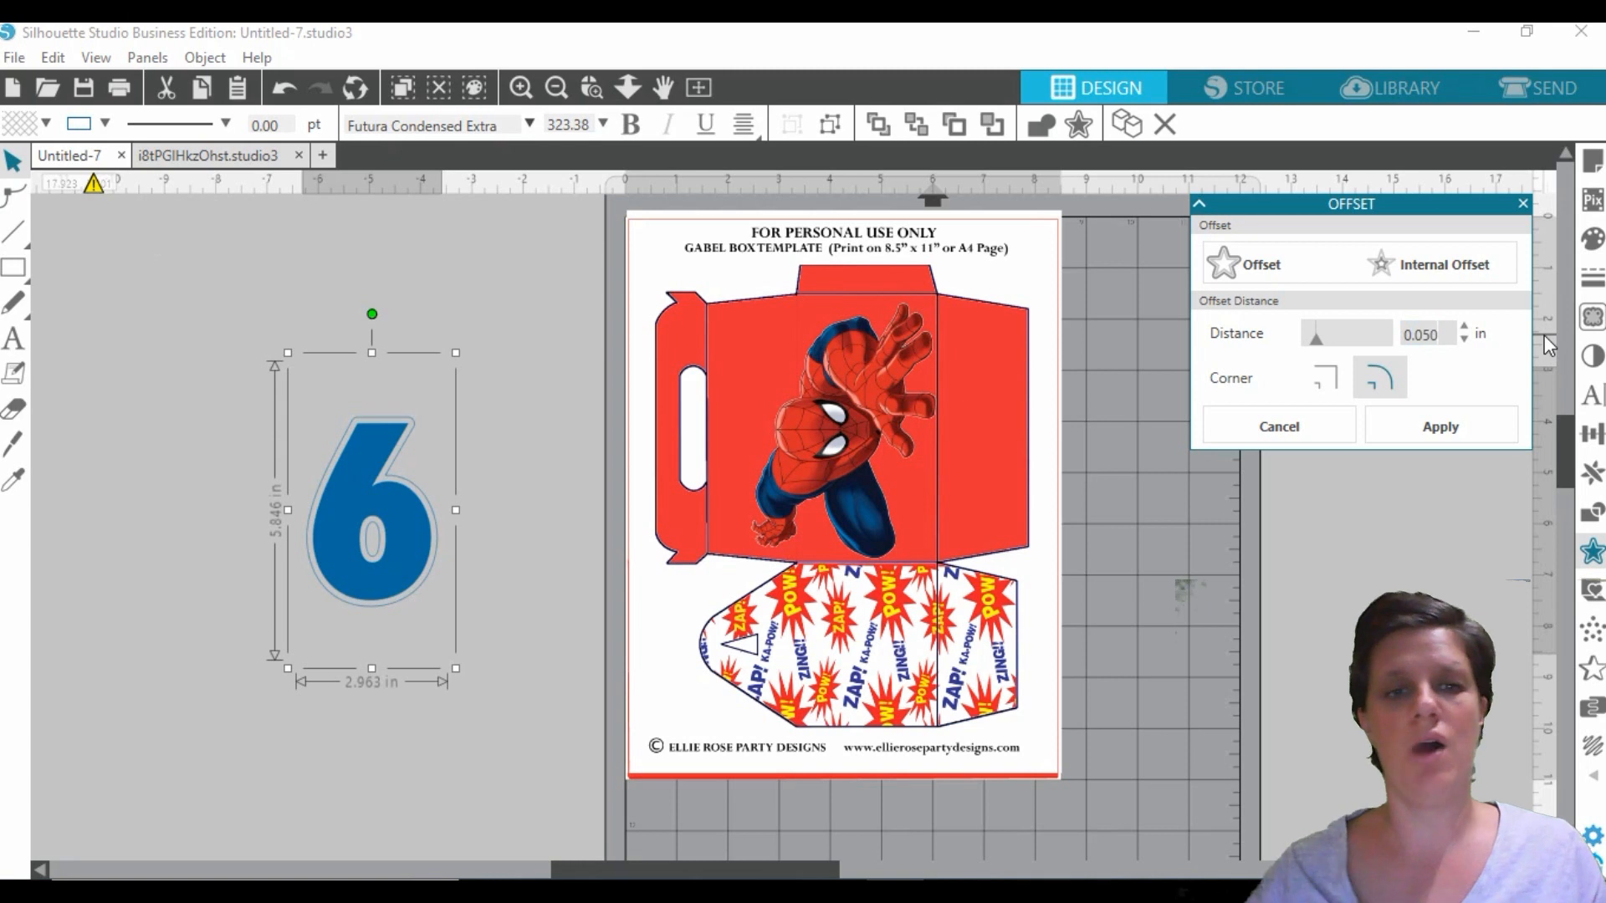
pyautogui.click(1454, 428)
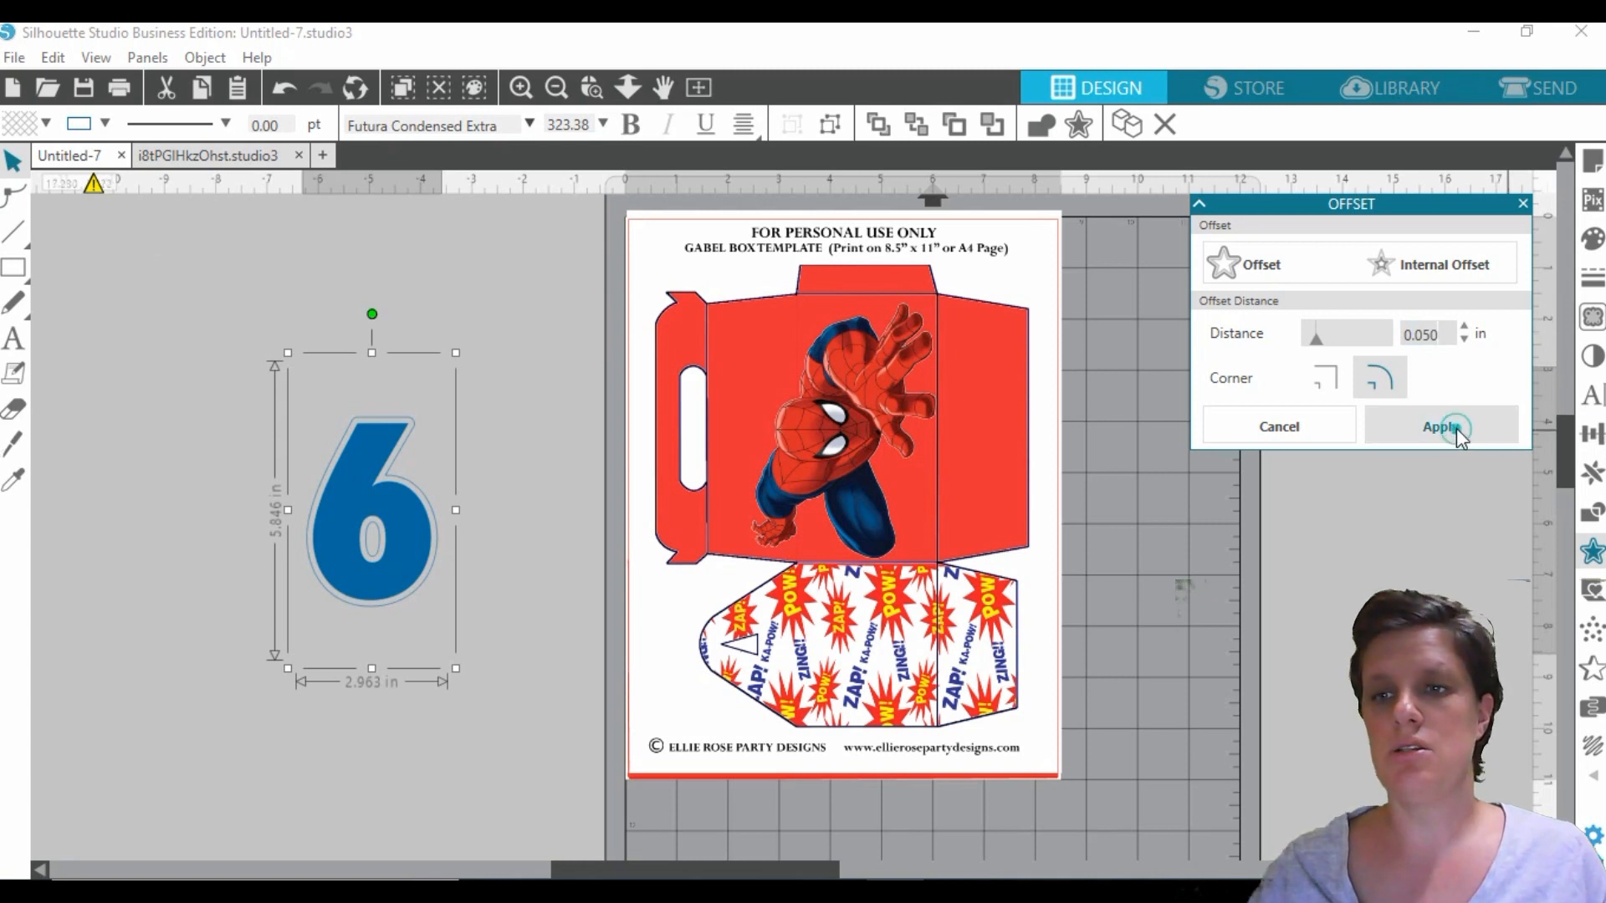
# - Set both the fill and the line colour of the 6's offset outline to white
pyautogui.click(1594, 241)
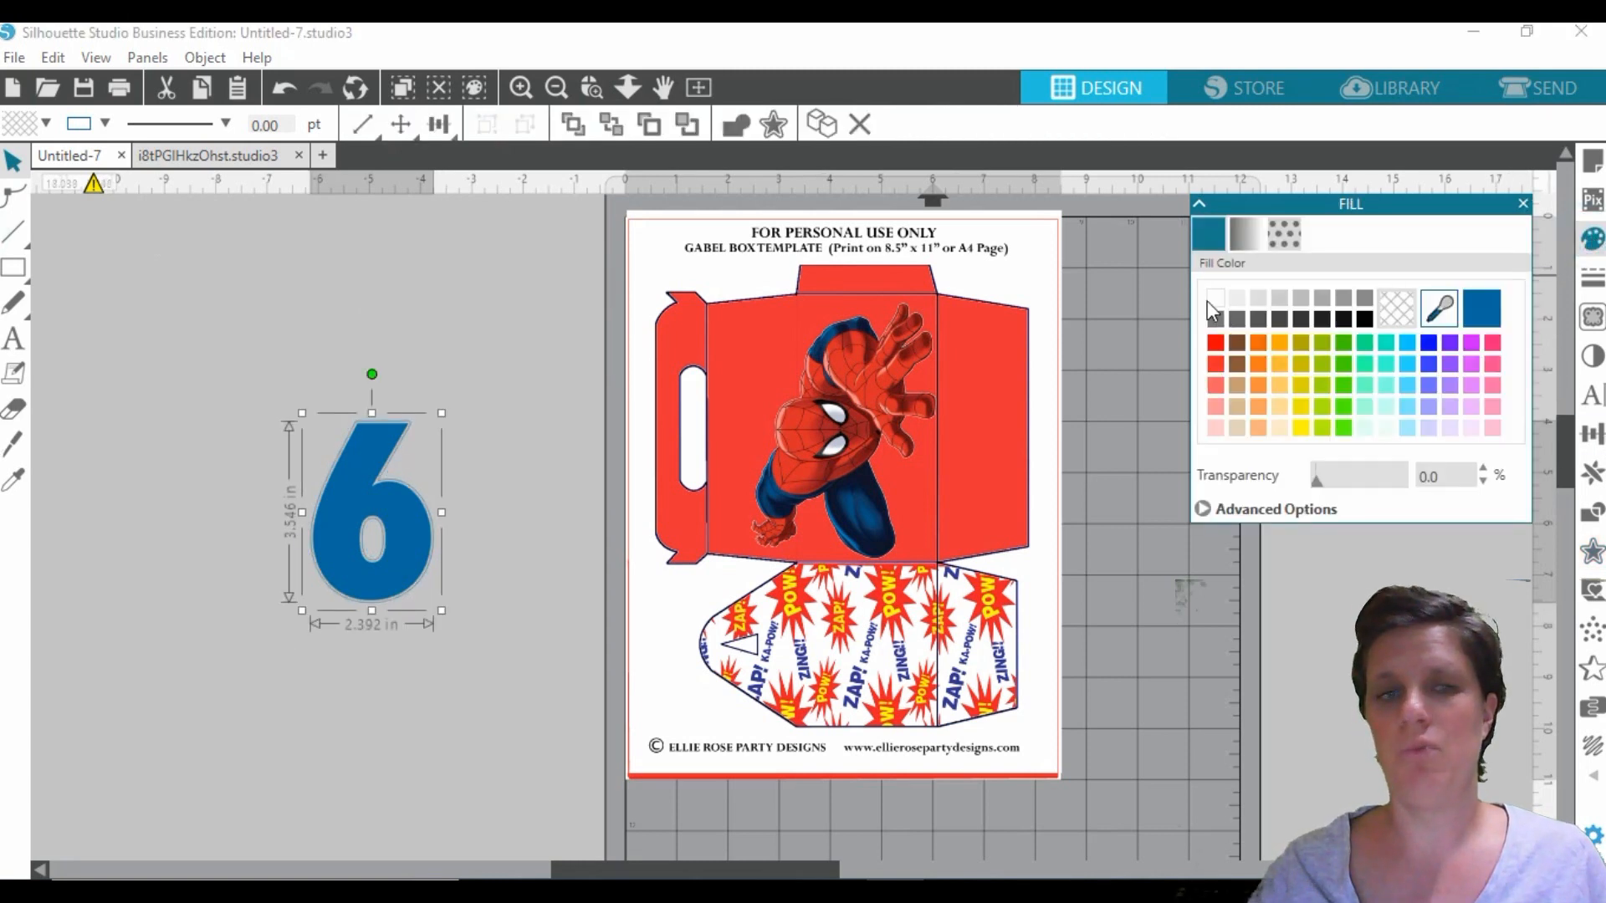
pyautogui.click(1218, 299)
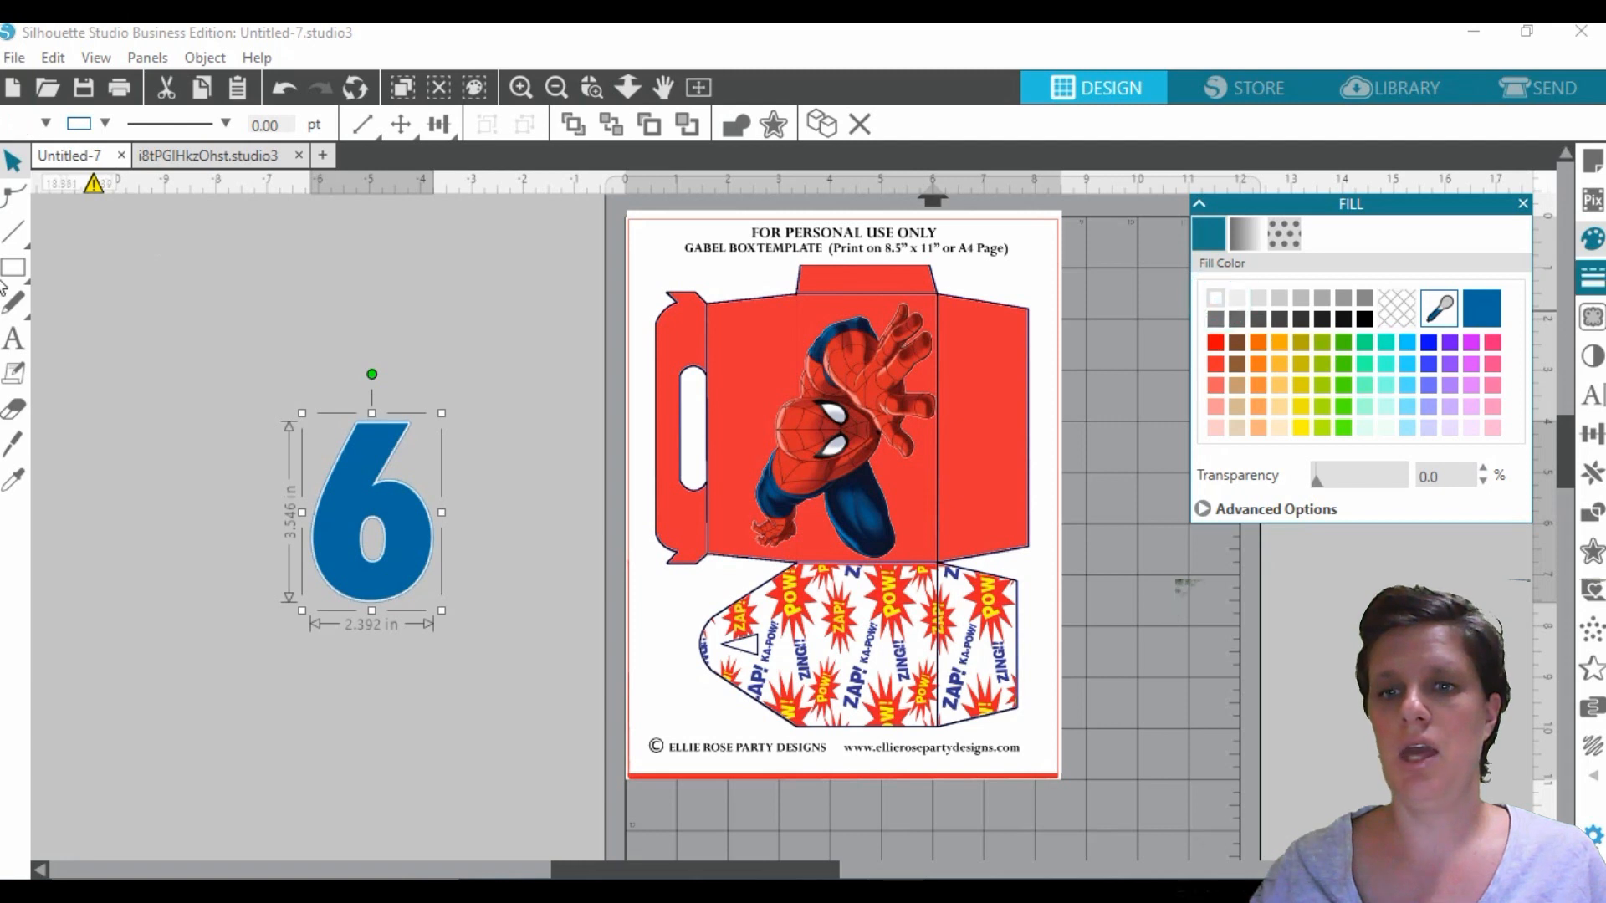
pyautogui.click(1594, 276)
pyautogui.click(1246, 235)
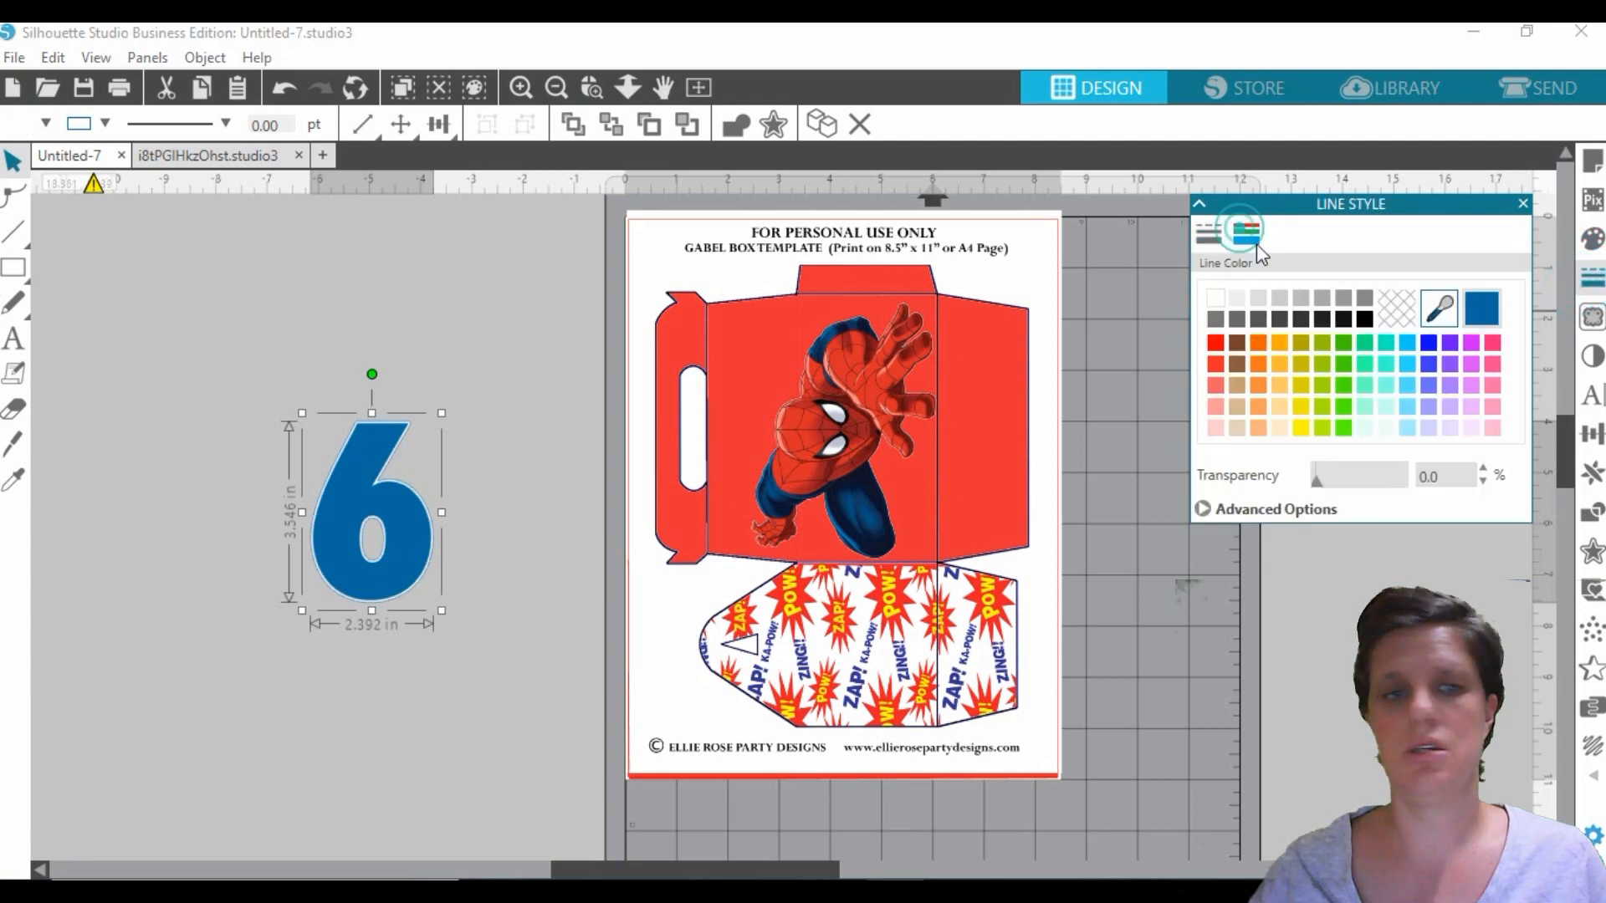
pyautogui.click(1217, 298)
pyautogui.click(1318, 675)
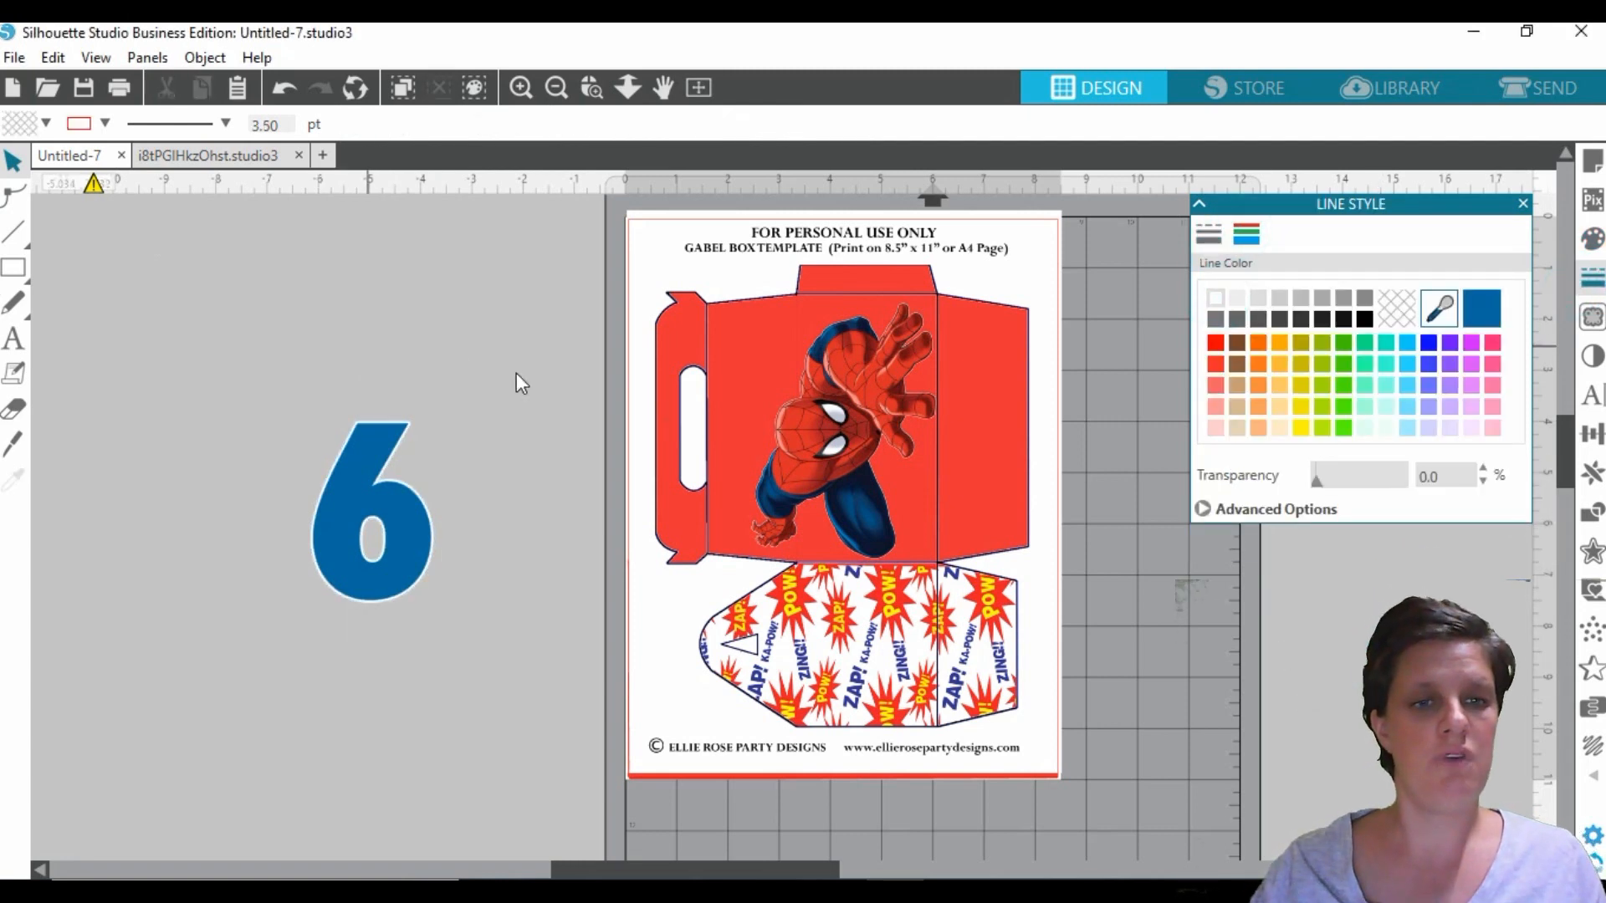
# - Move the blue 6 and its white offset up off the stray fragments, realign them, and group the two shapes
pyautogui.moveTo(274, 391); pyautogui.dragTo(498, 645)
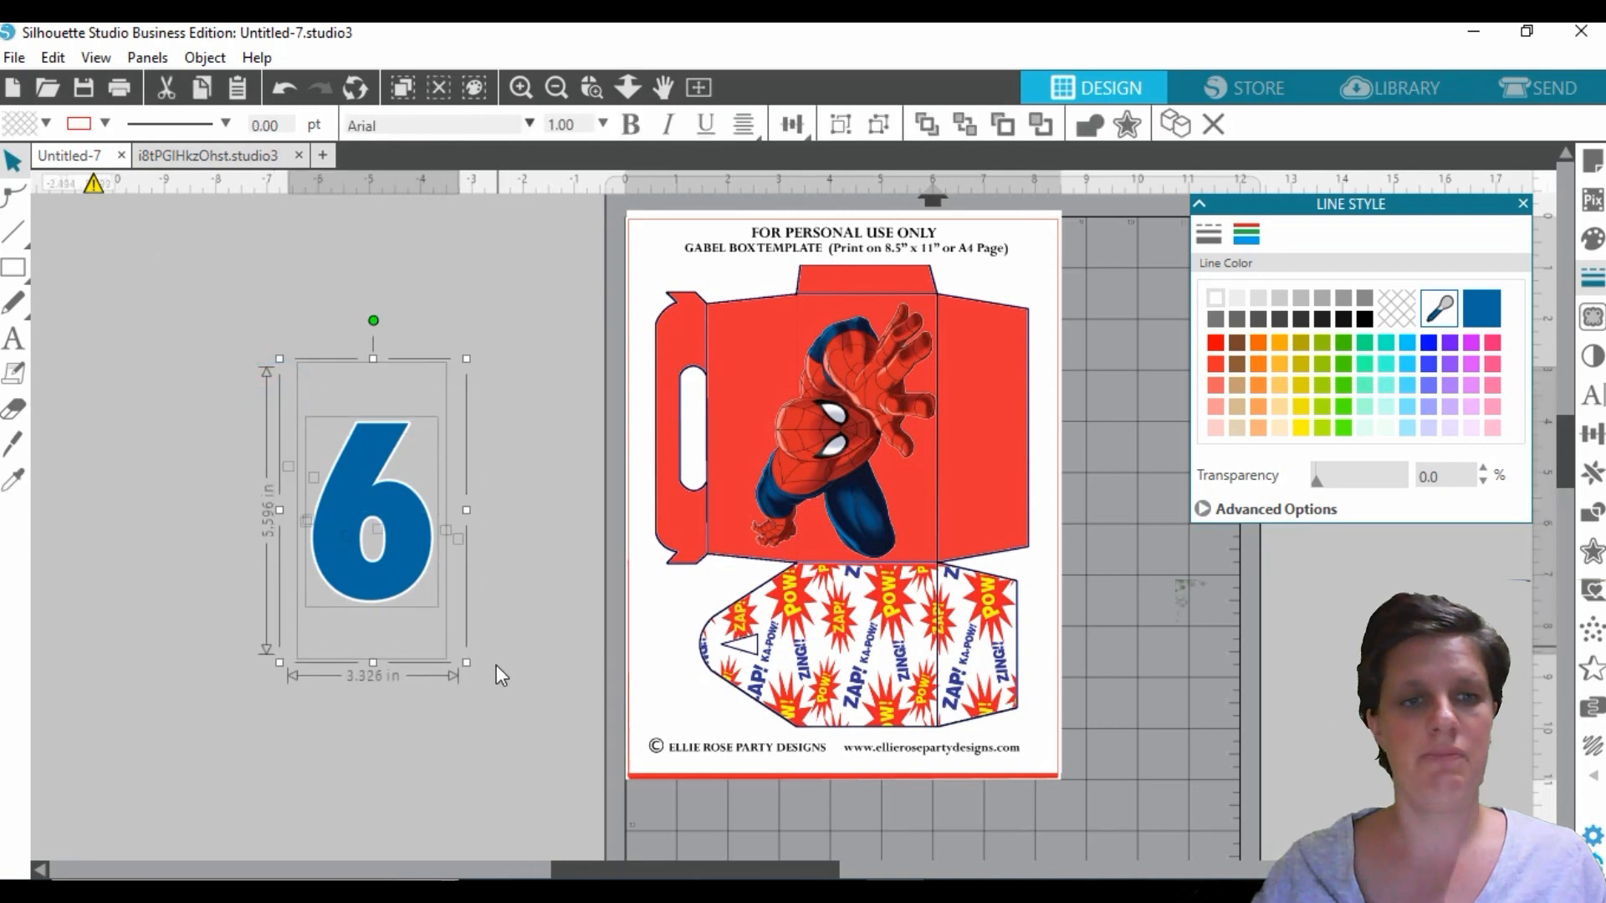
pyautogui.click(538, 409)
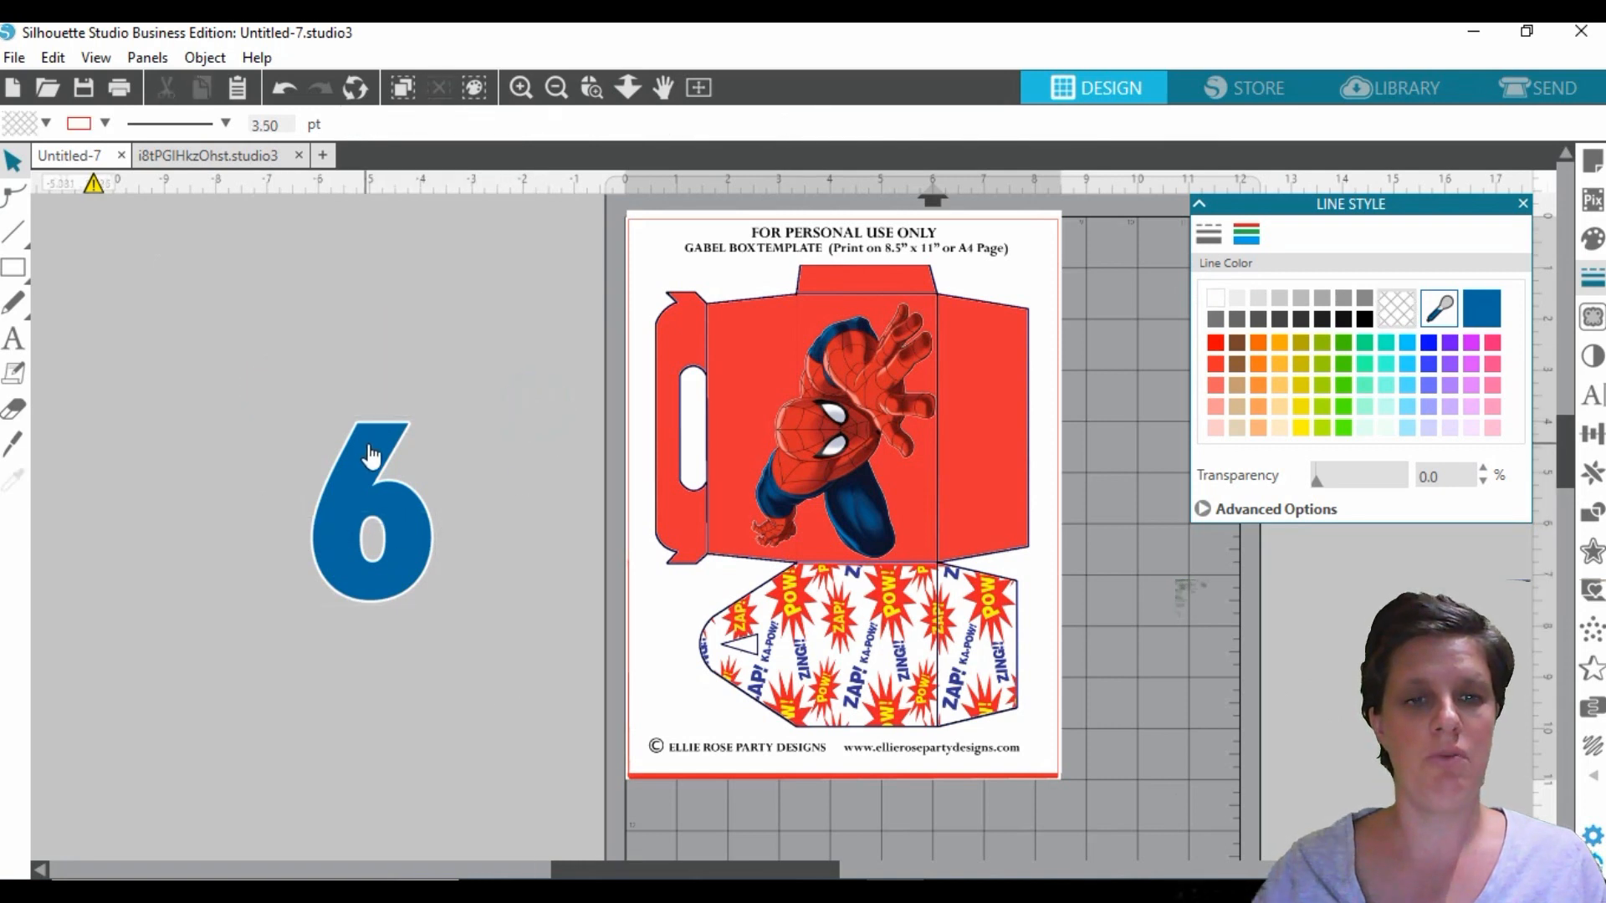
pyautogui.moveTo(381, 458); pyautogui.dragTo(441, 259)
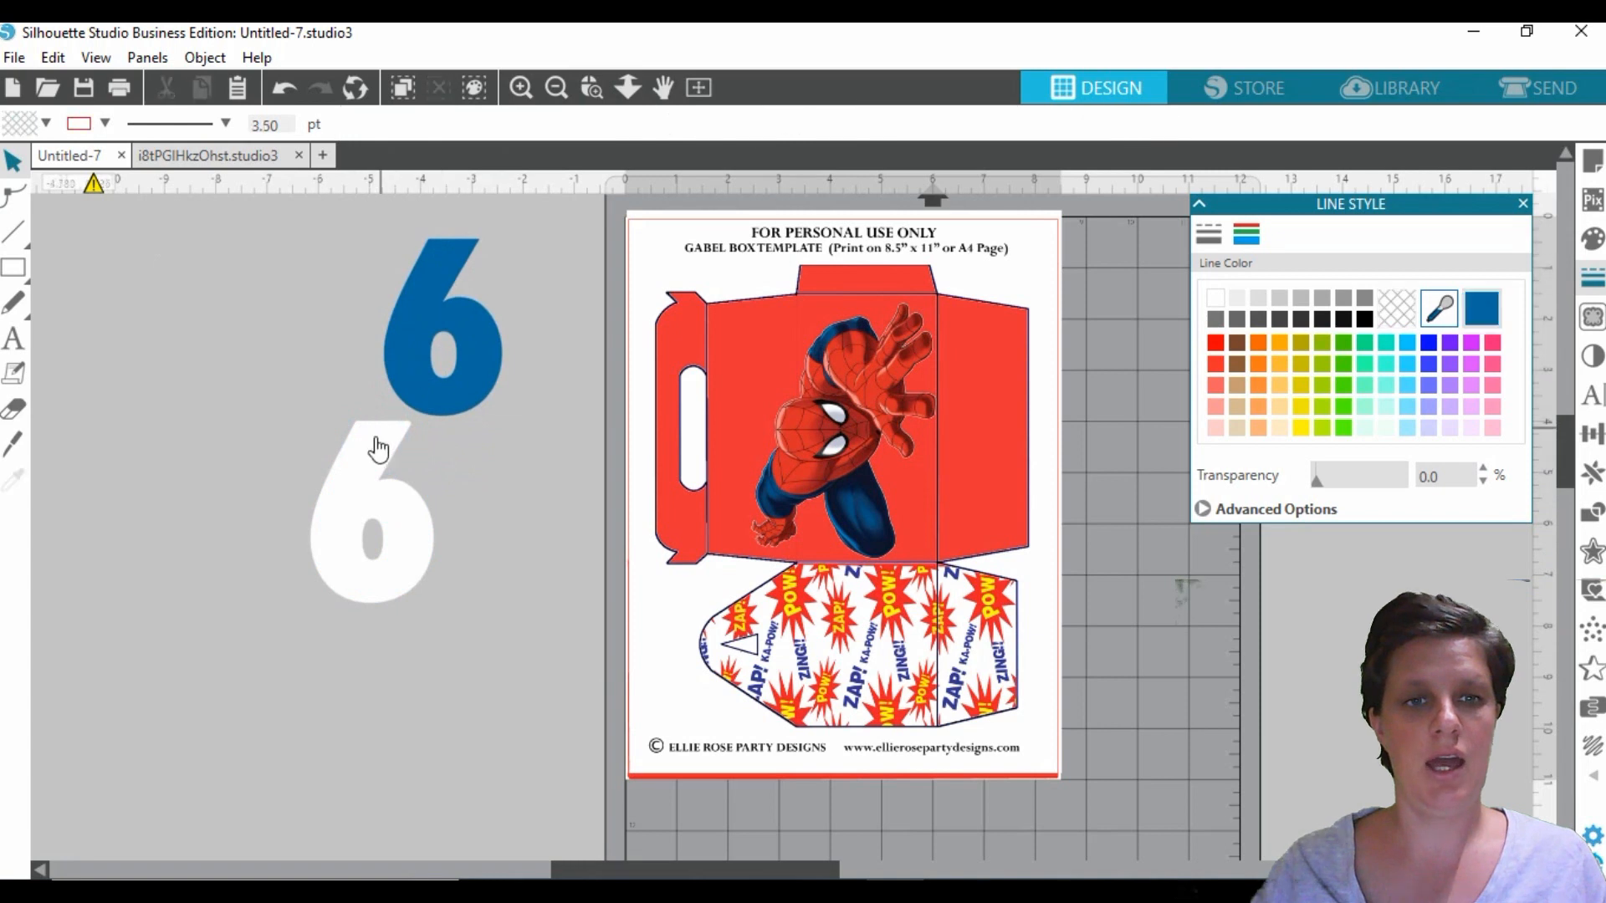
pyautogui.moveTo(376, 441); pyautogui.dragTo(522, 344)
pyautogui.click(408, 225)
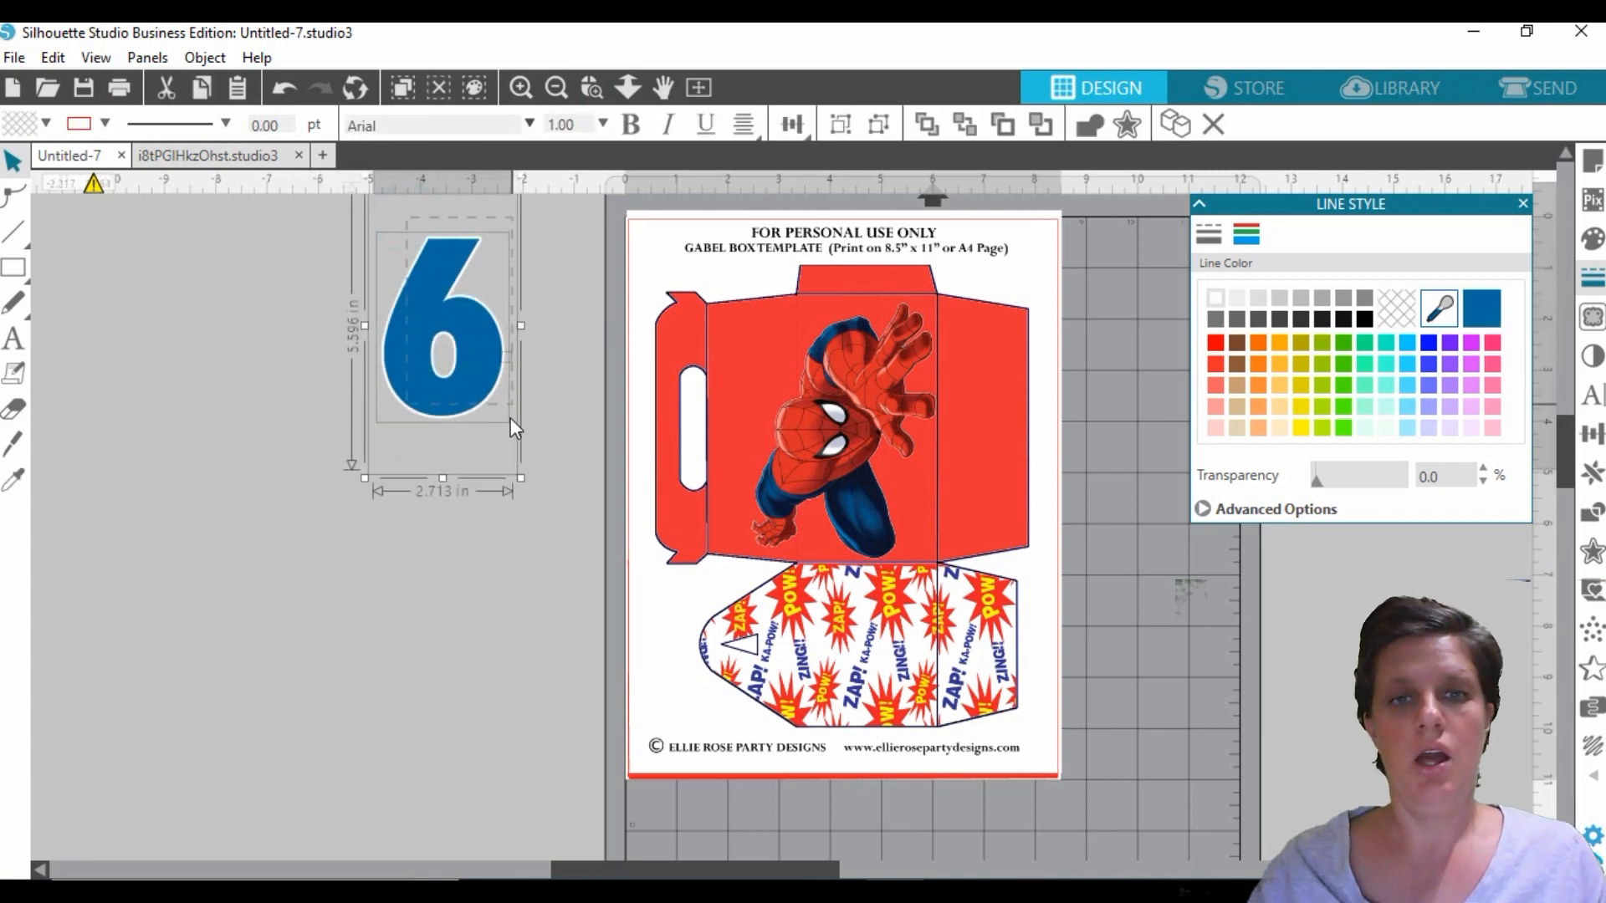
pyautogui.click(841, 123)
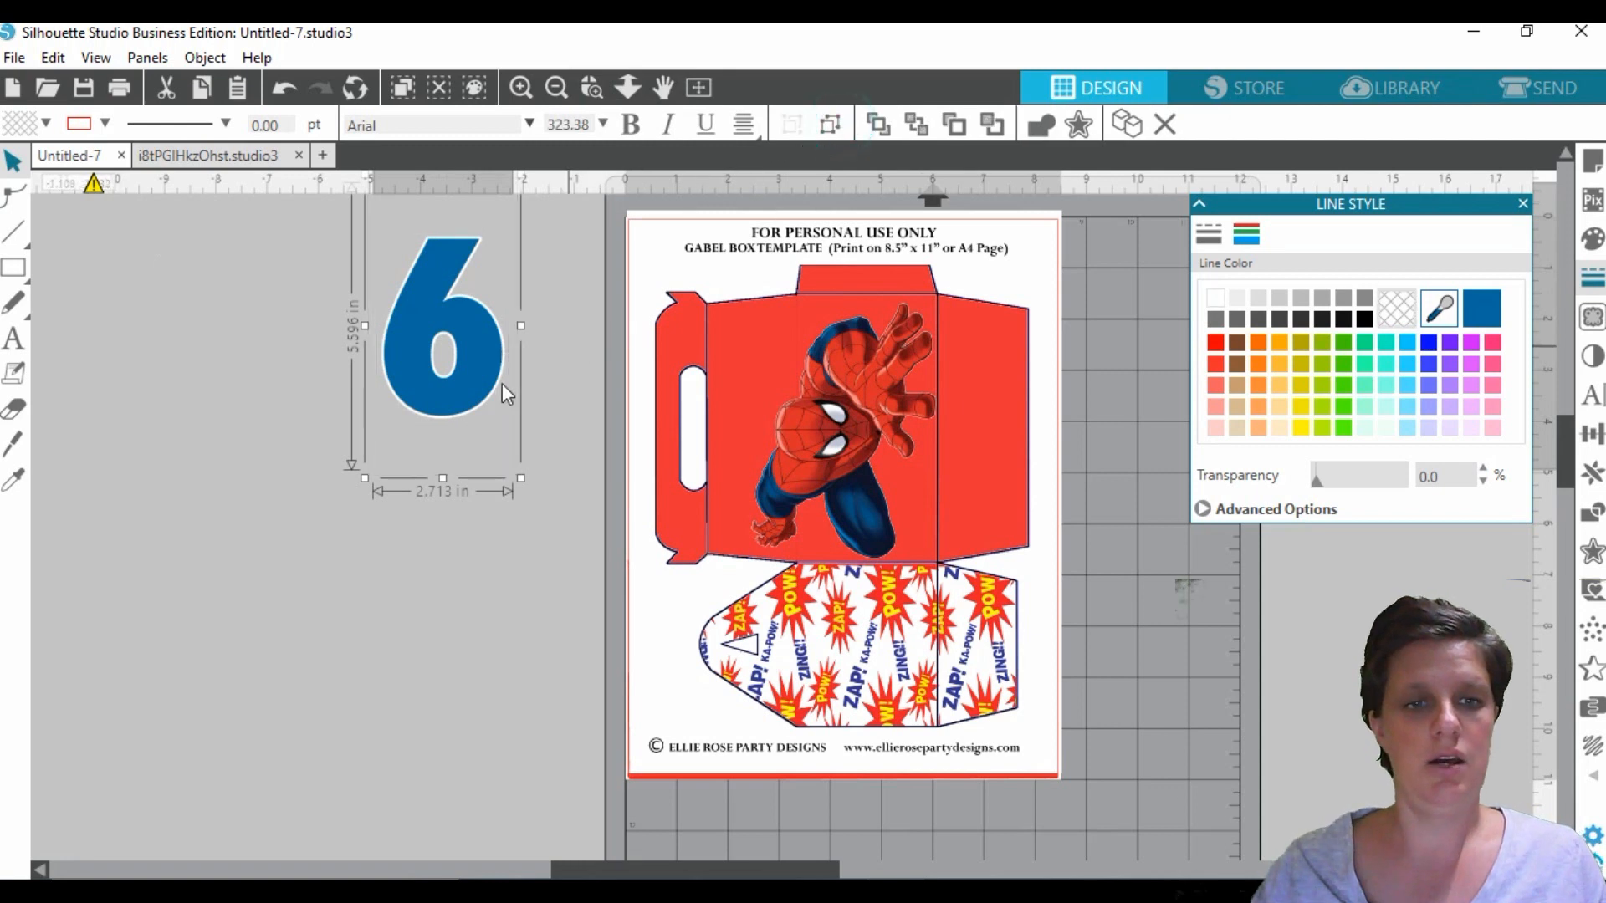
# - Delete the tiny stray trace fragments left below the grouped 6
pyautogui.moveTo(187, 455)
pyautogui.mouseDown()
pyautogui.moveTo(514, 573)
pyautogui.moveTo(491, 742)
pyautogui.mouseUp()
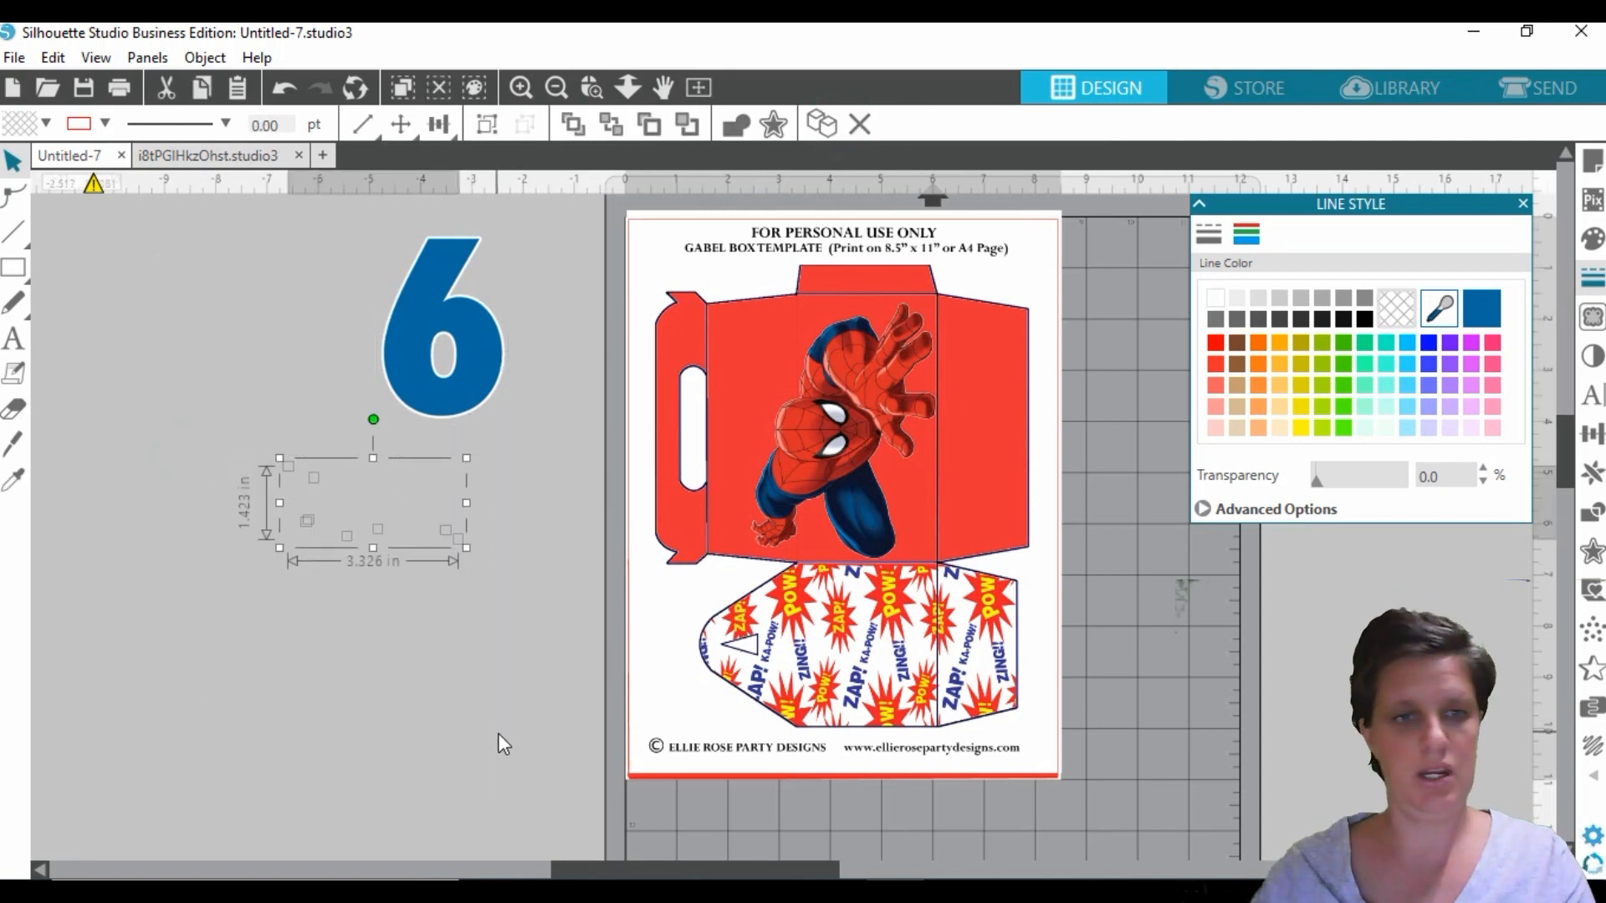
pyautogui.press('Delete')
pyautogui.moveTo(216, 405); pyautogui.dragTo(493, 748)
# - Place the grouped 6 over Spider-Man's leg on the large red panel, rotated about 90° counterclockwise and scaled to about 1.96 in wide
pyautogui.moveTo(474, 326); pyautogui.dragTo(789, 513)
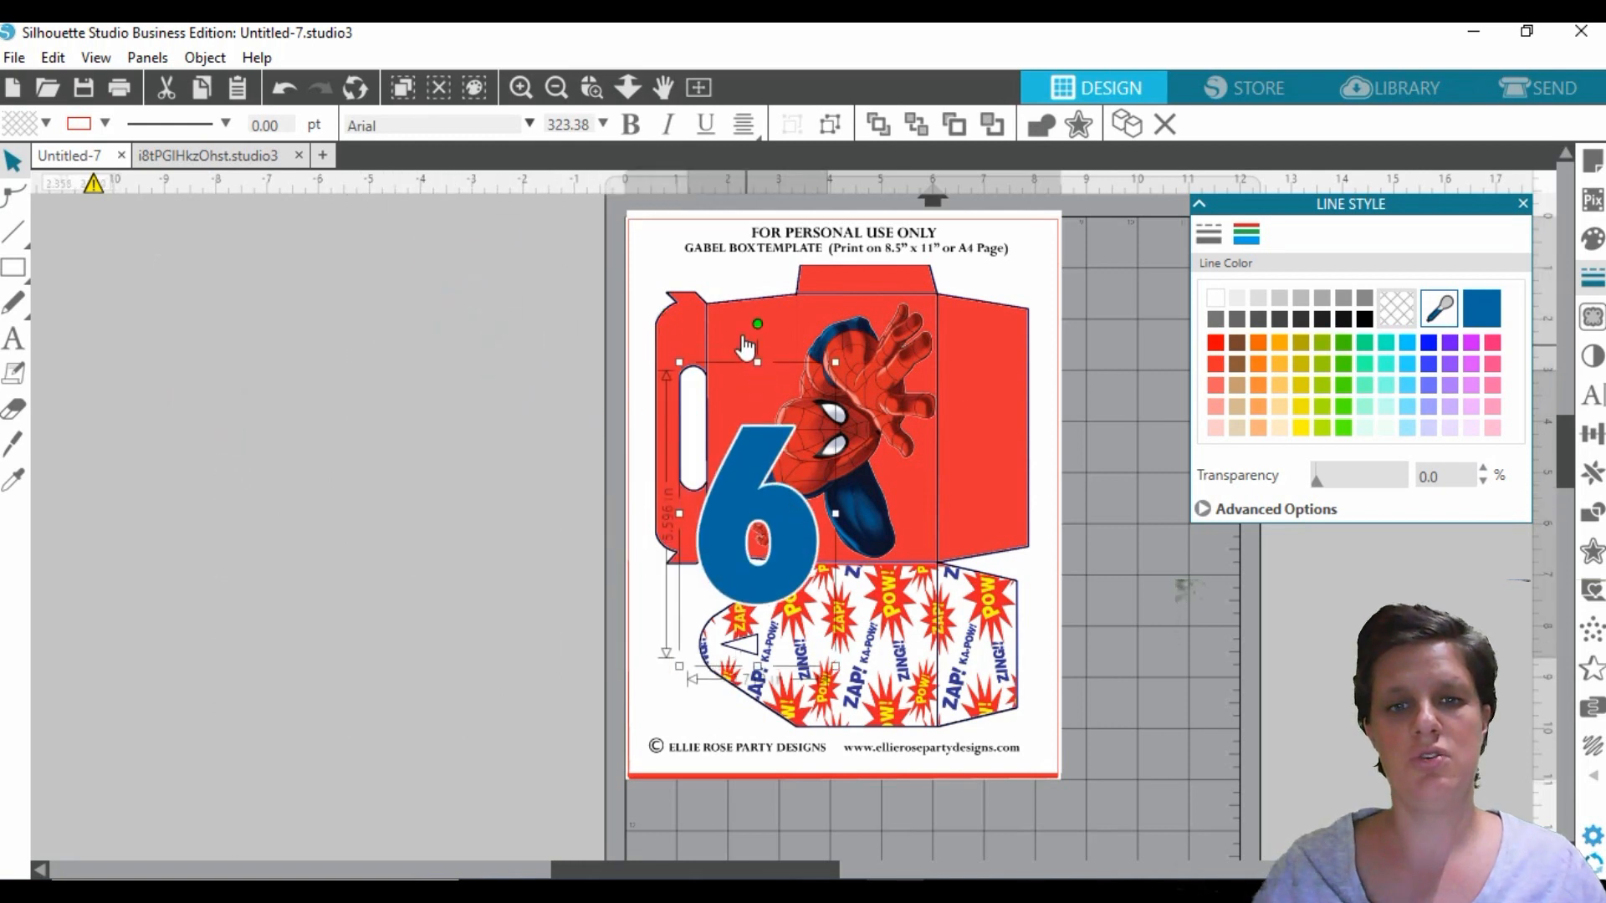
pyautogui.moveTo(758, 324); pyautogui.dragTo(654, 510)
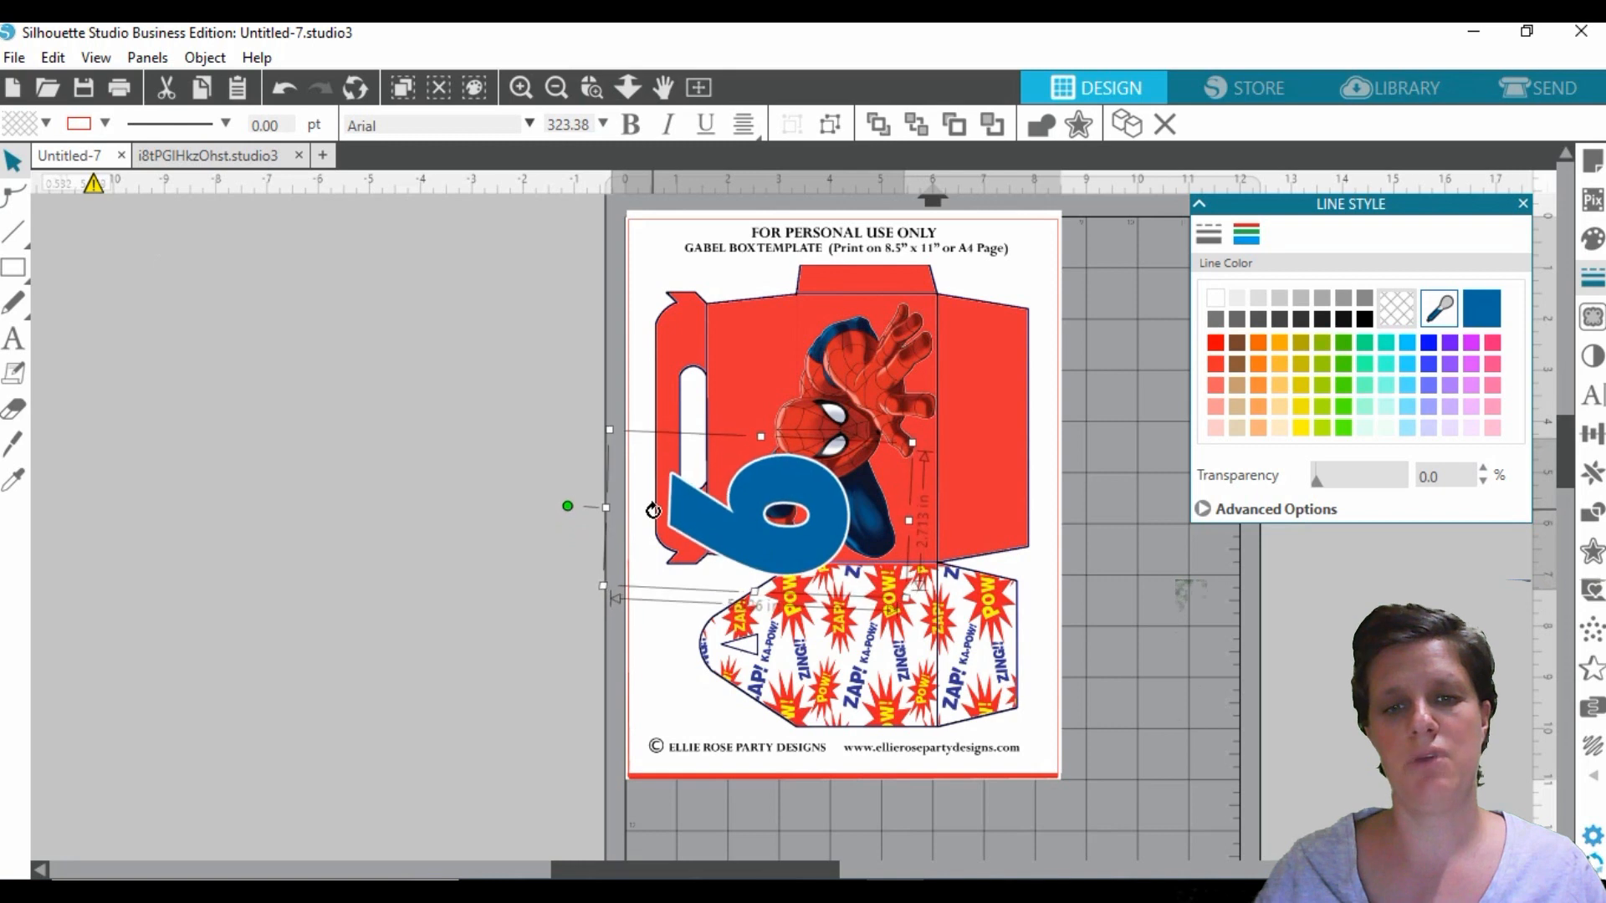
pyautogui.moveTo(822, 560); pyautogui.dragTo(904, 530)
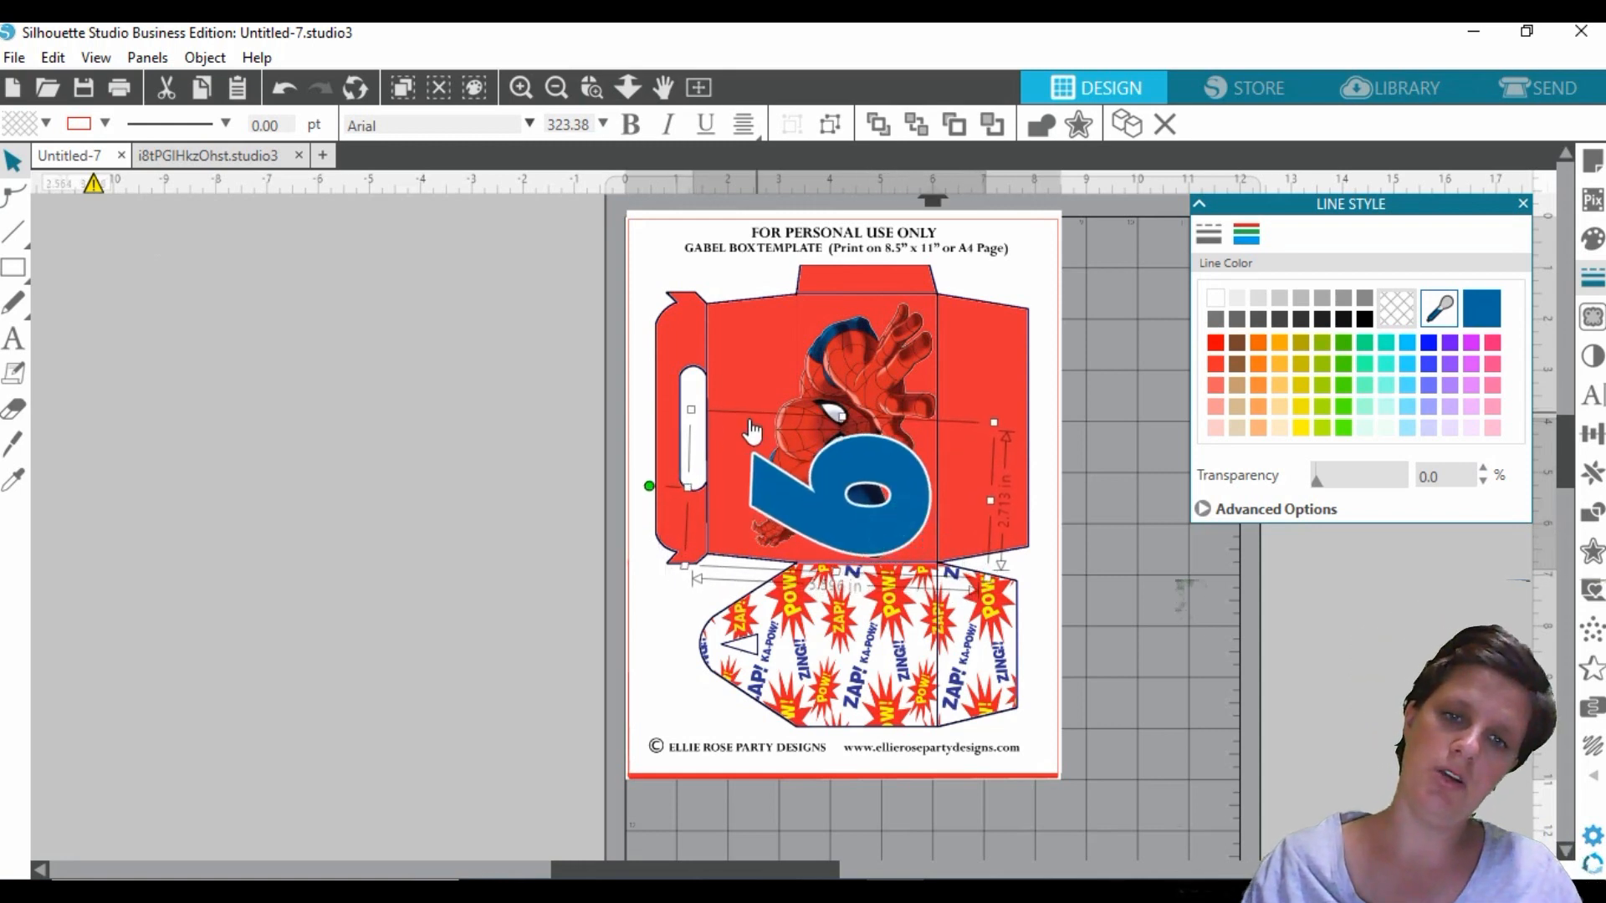
pyautogui.moveTo(692, 409); pyautogui.dragTo(770, 453)
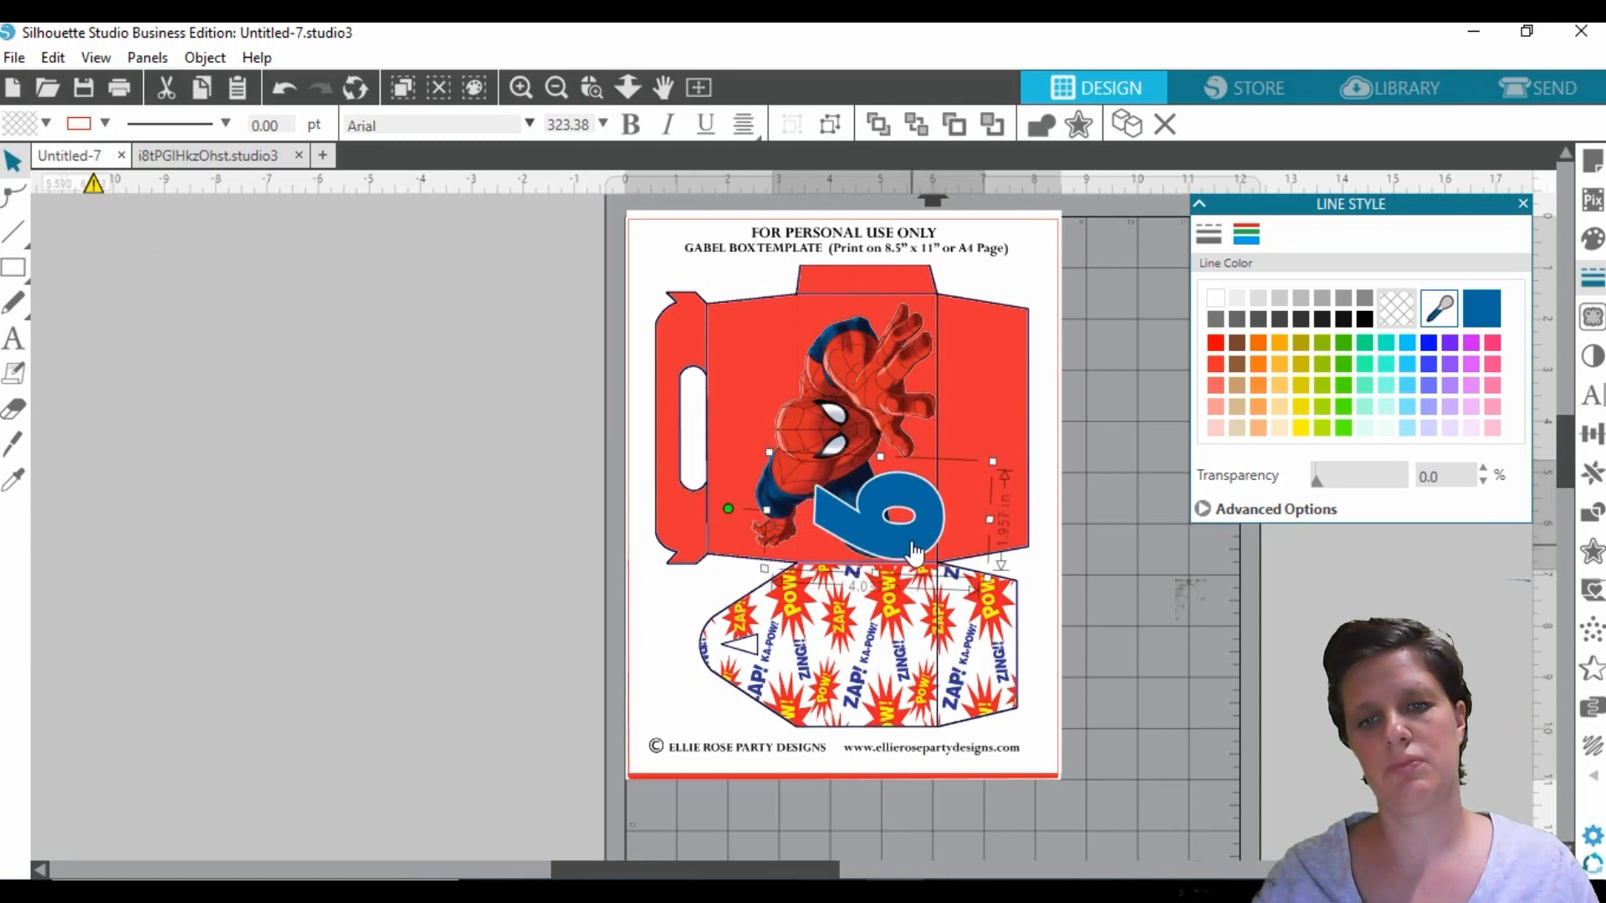
pyautogui.moveTo(914, 550); pyautogui.dragTo(902, 546)
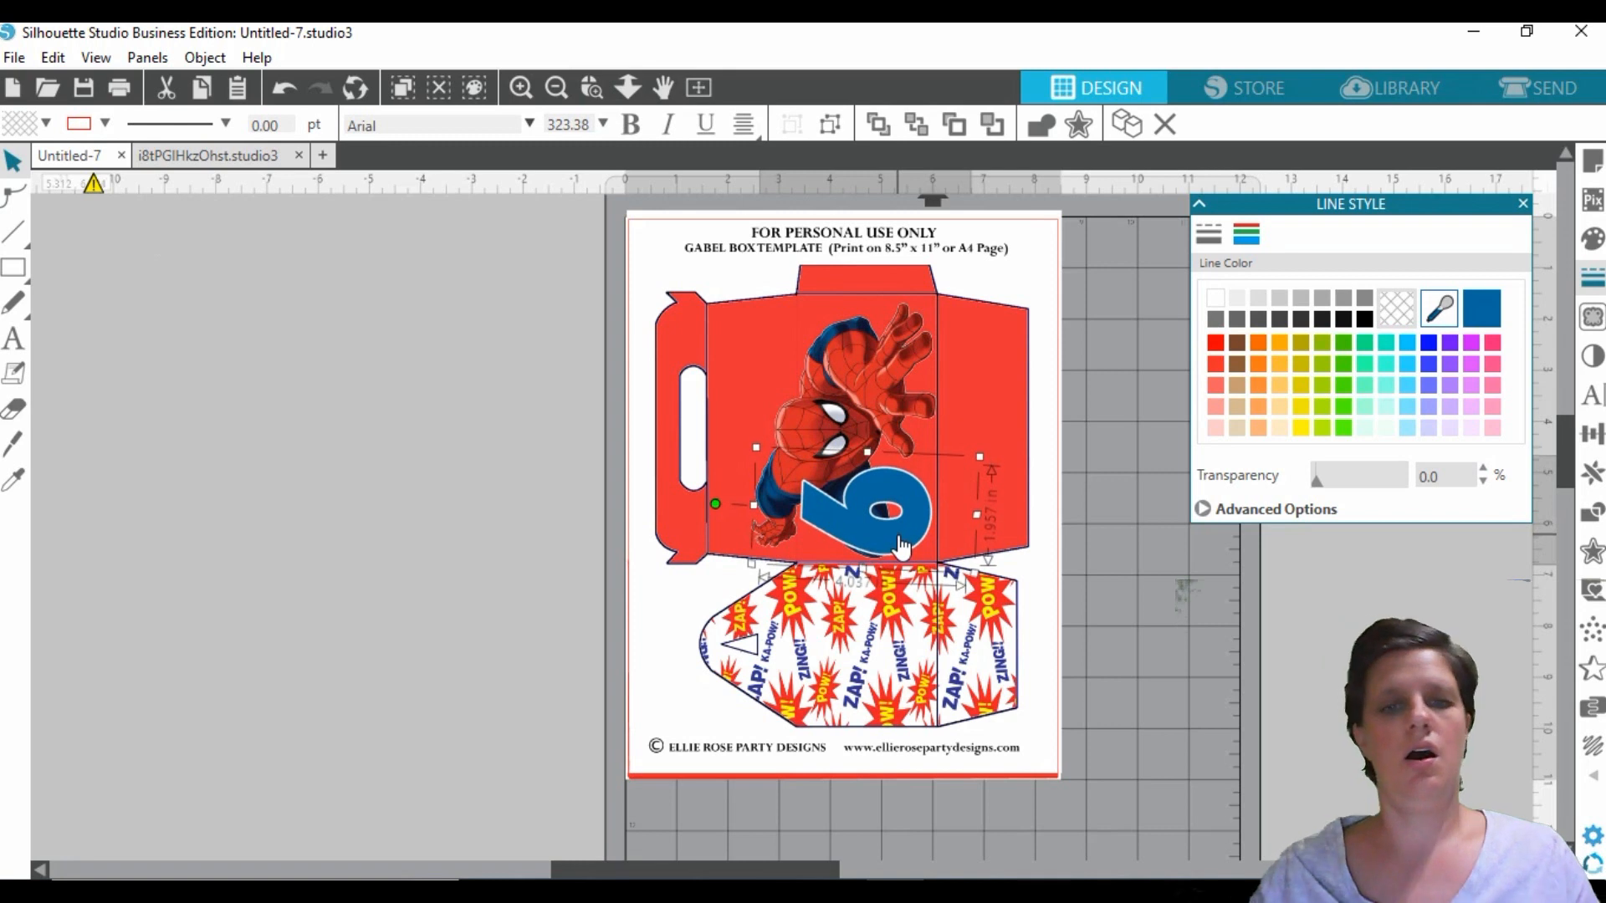
pyautogui.click(321, 405)
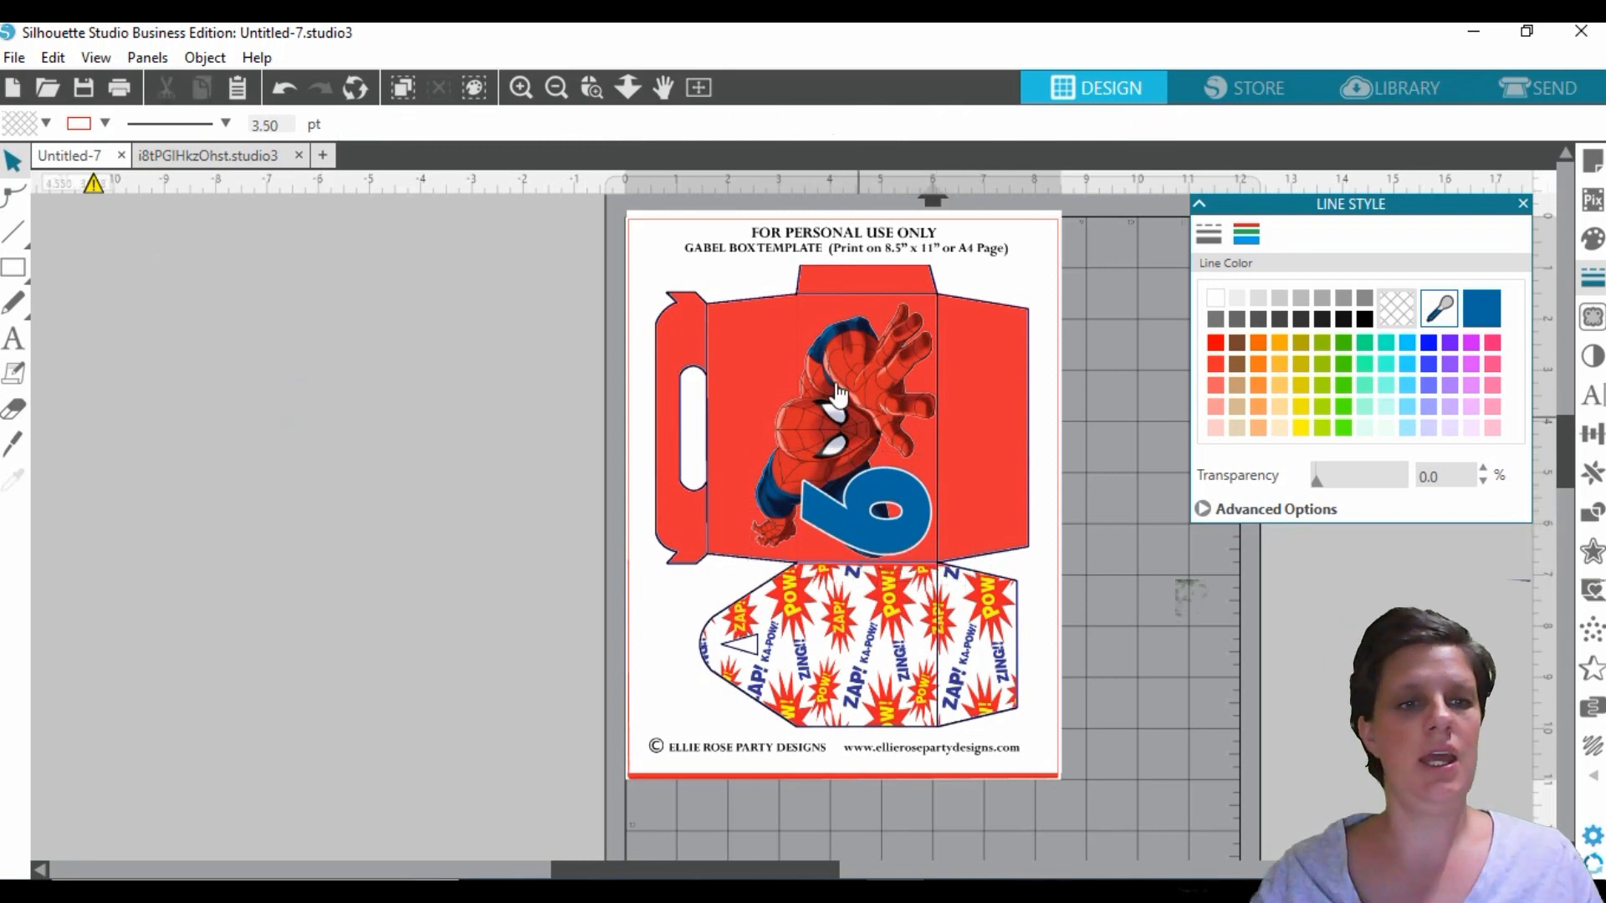
# - Add the child's first name in capitals as a 72 pt Futura Condensed Extra text beside the box template
pyautogui.click(23, 340)
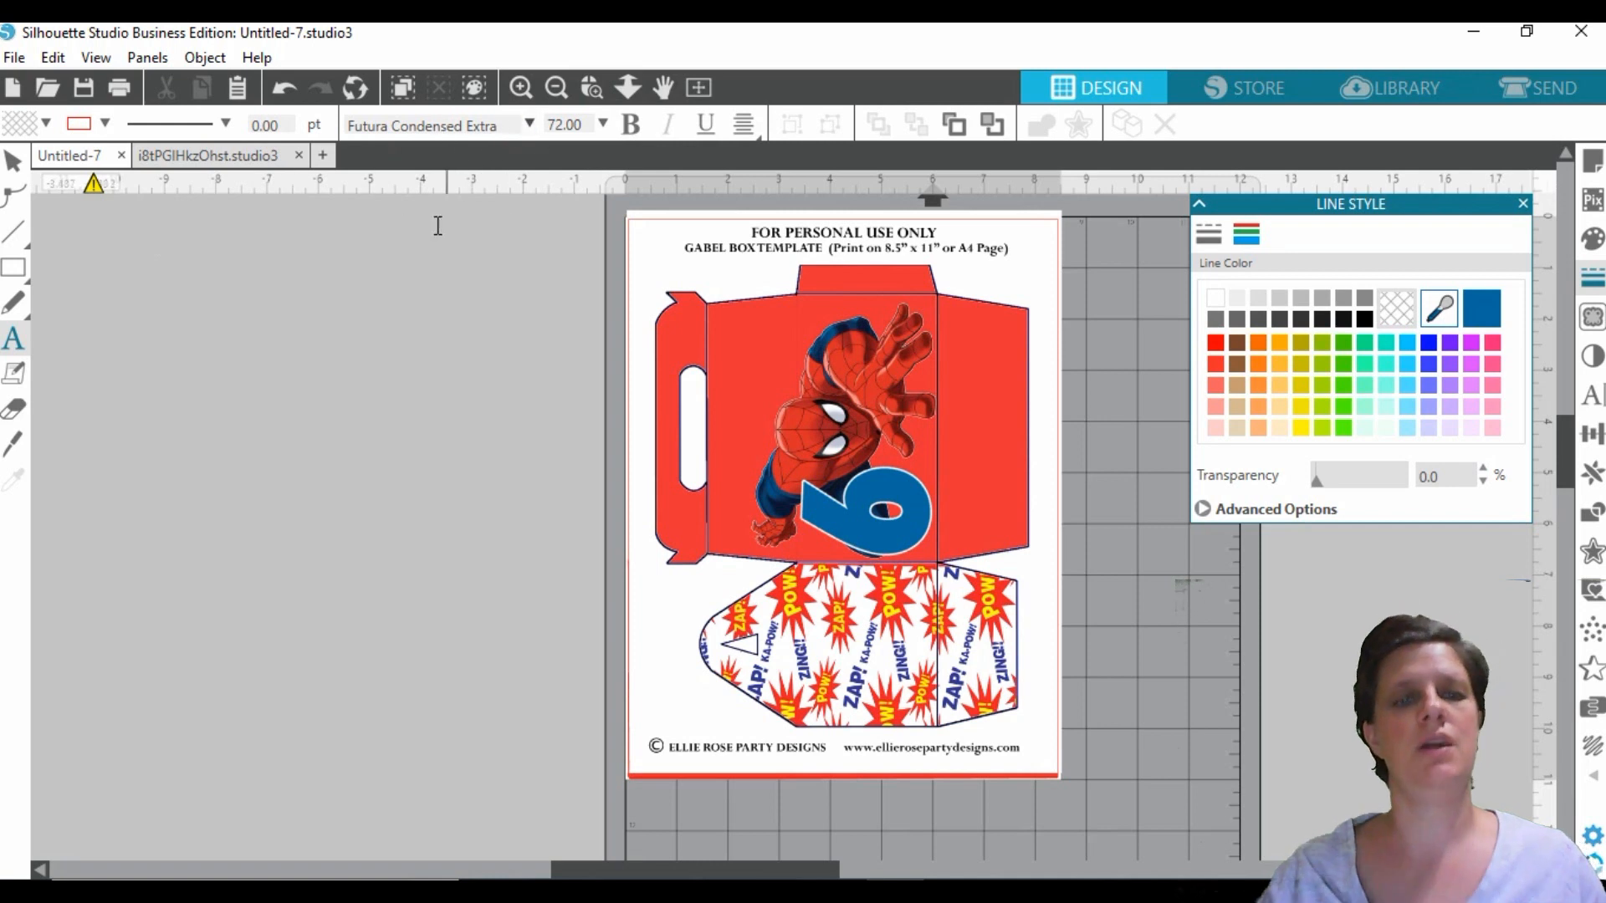
pyautogui.click(215, 348)
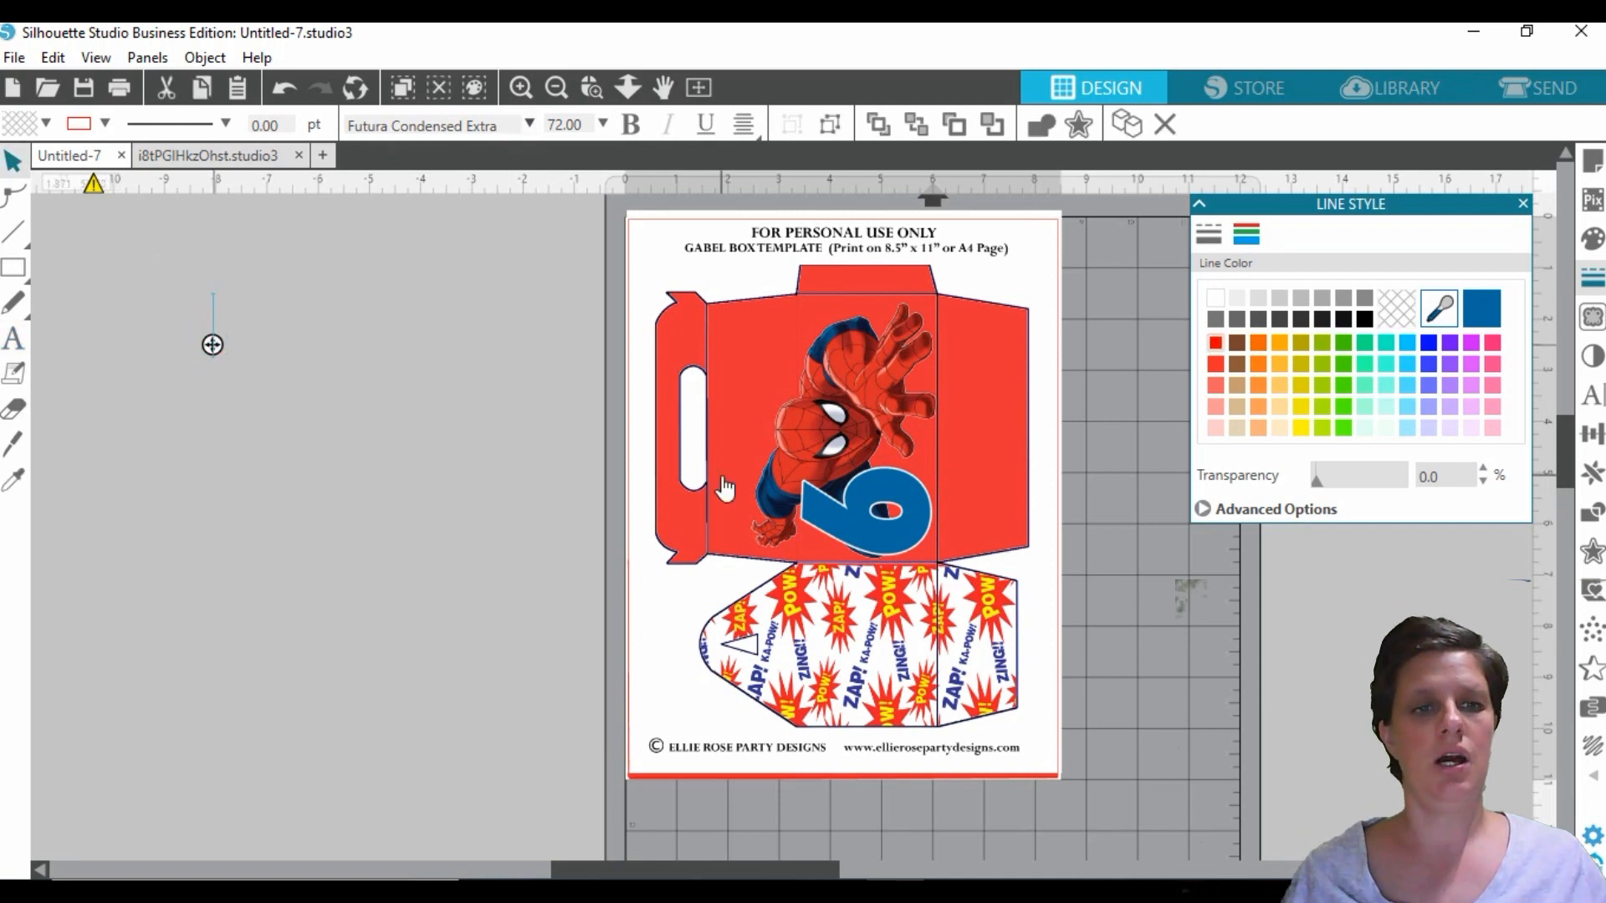
pyautogui.write('SHAUN')
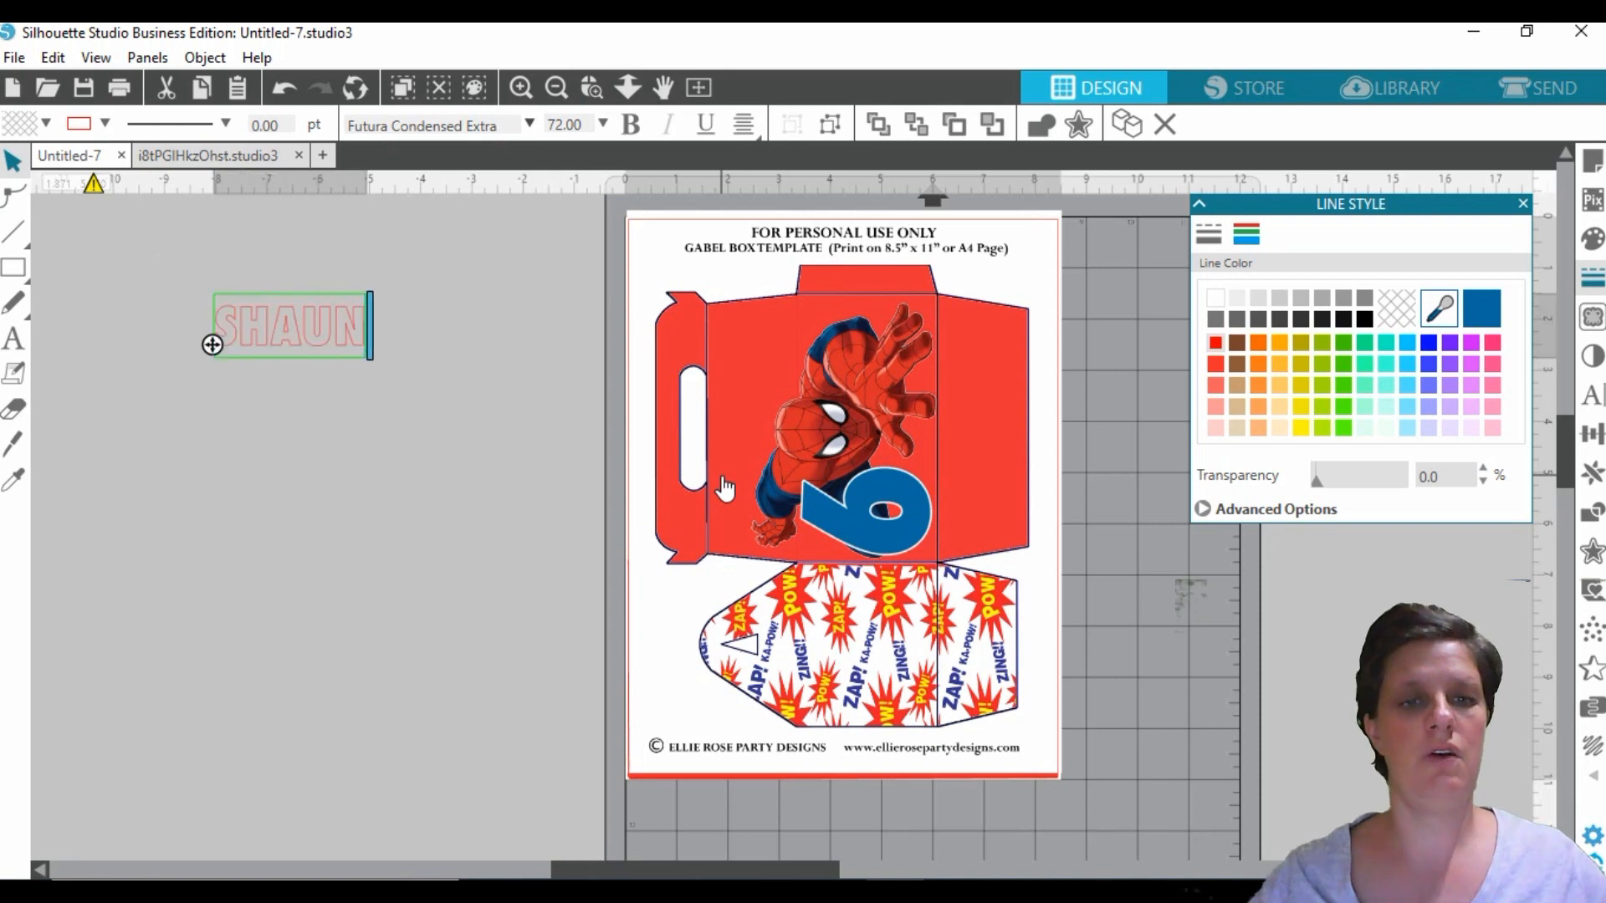
pyautogui.click(490, 562)
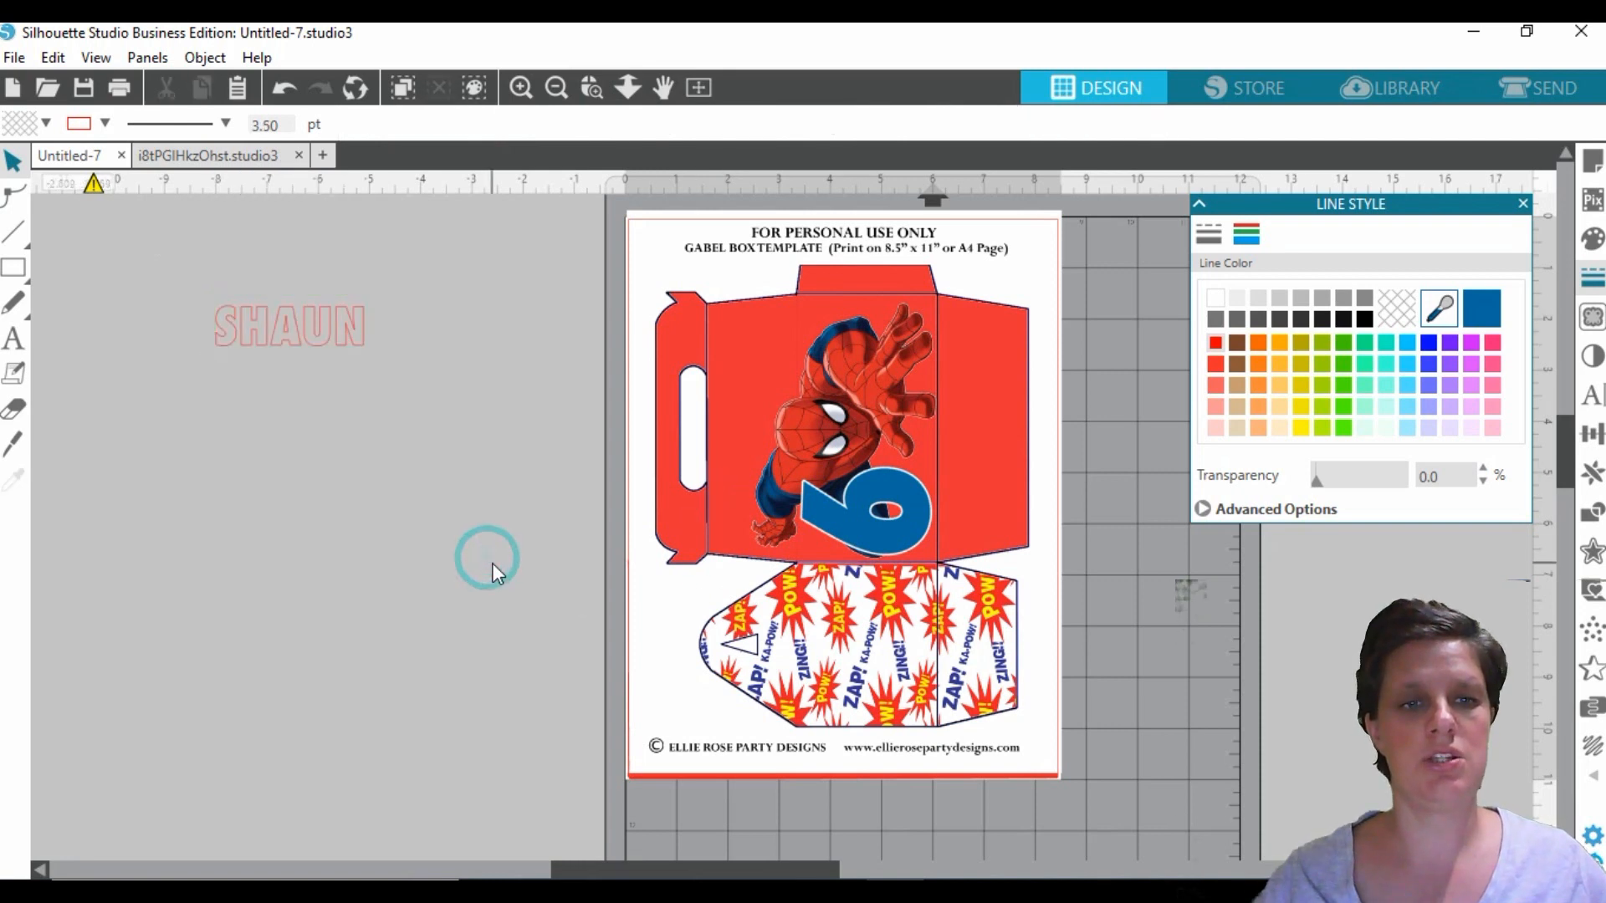
# - Set both the line and fill colour of the name text to the custom blue used for the 6
pyautogui.click(340, 330)
pyautogui.click(1484, 316)
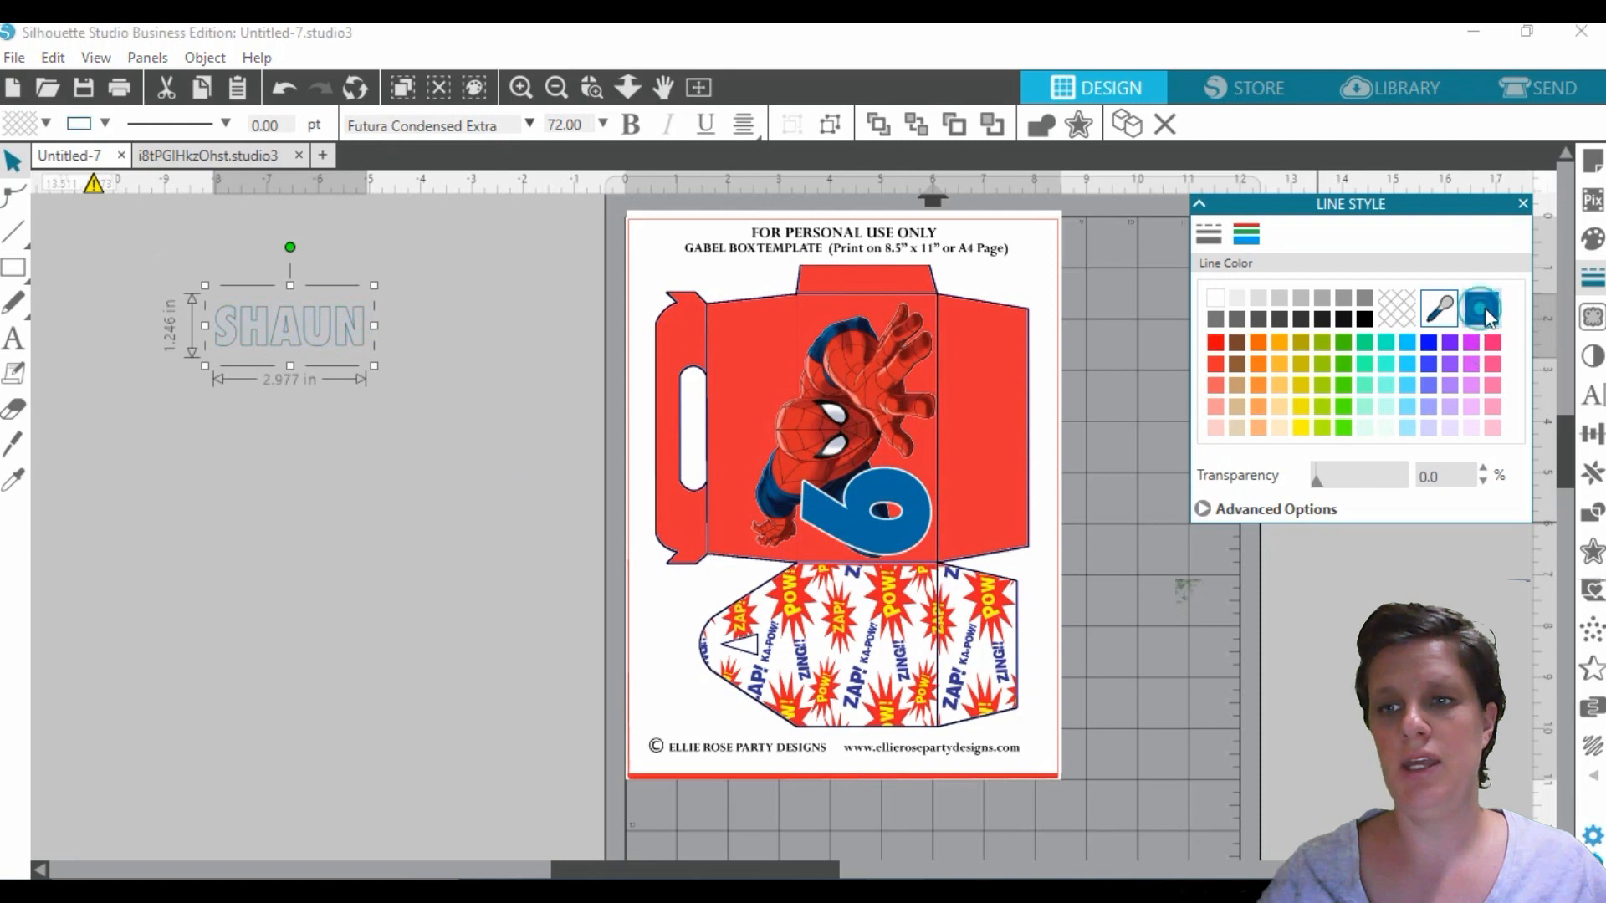
pyautogui.click(1592, 239)
pyautogui.click(1482, 323)
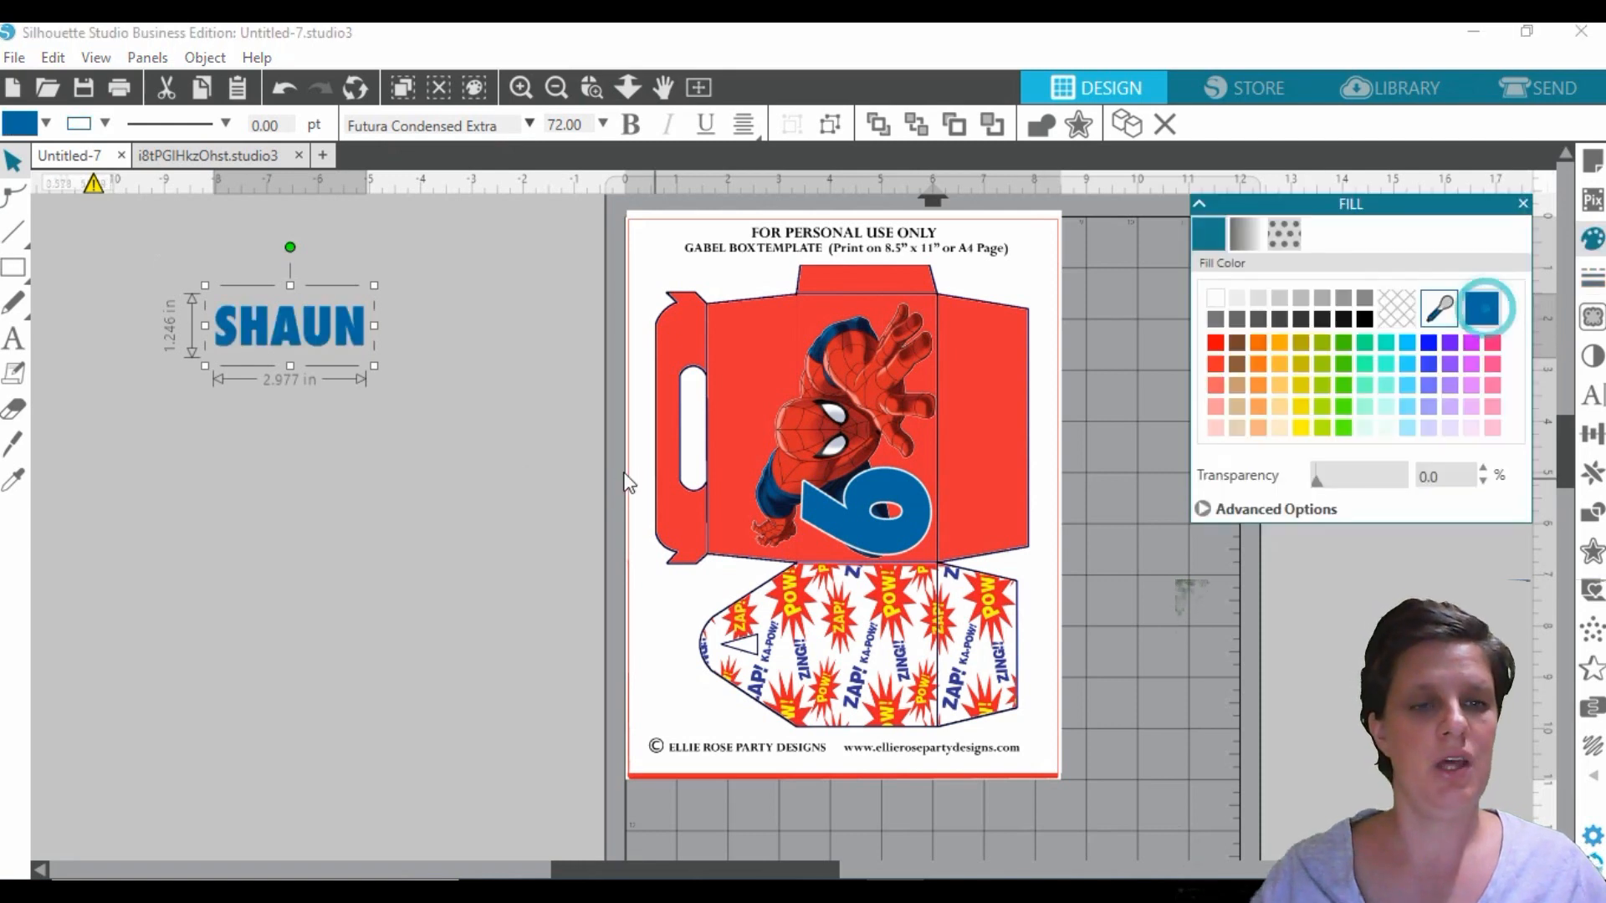
pyautogui.click(420, 469)
# - Create a 0.050 in offset with rounded corners around the blue name text
pyautogui.click(366, 331)
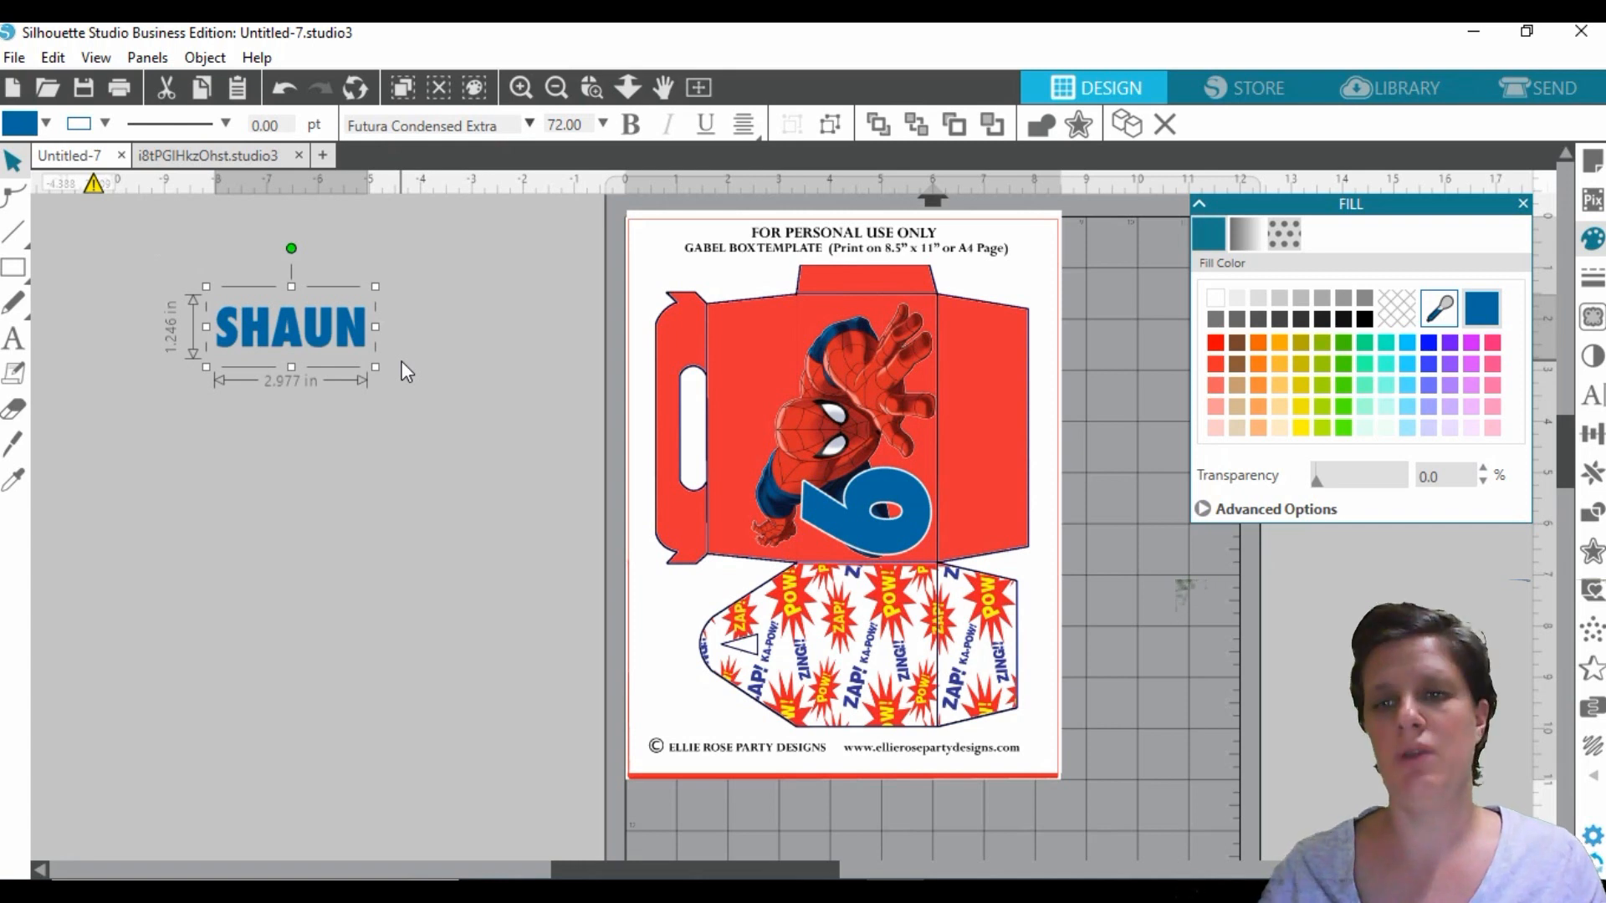
pyautogui.click(1078, 124)
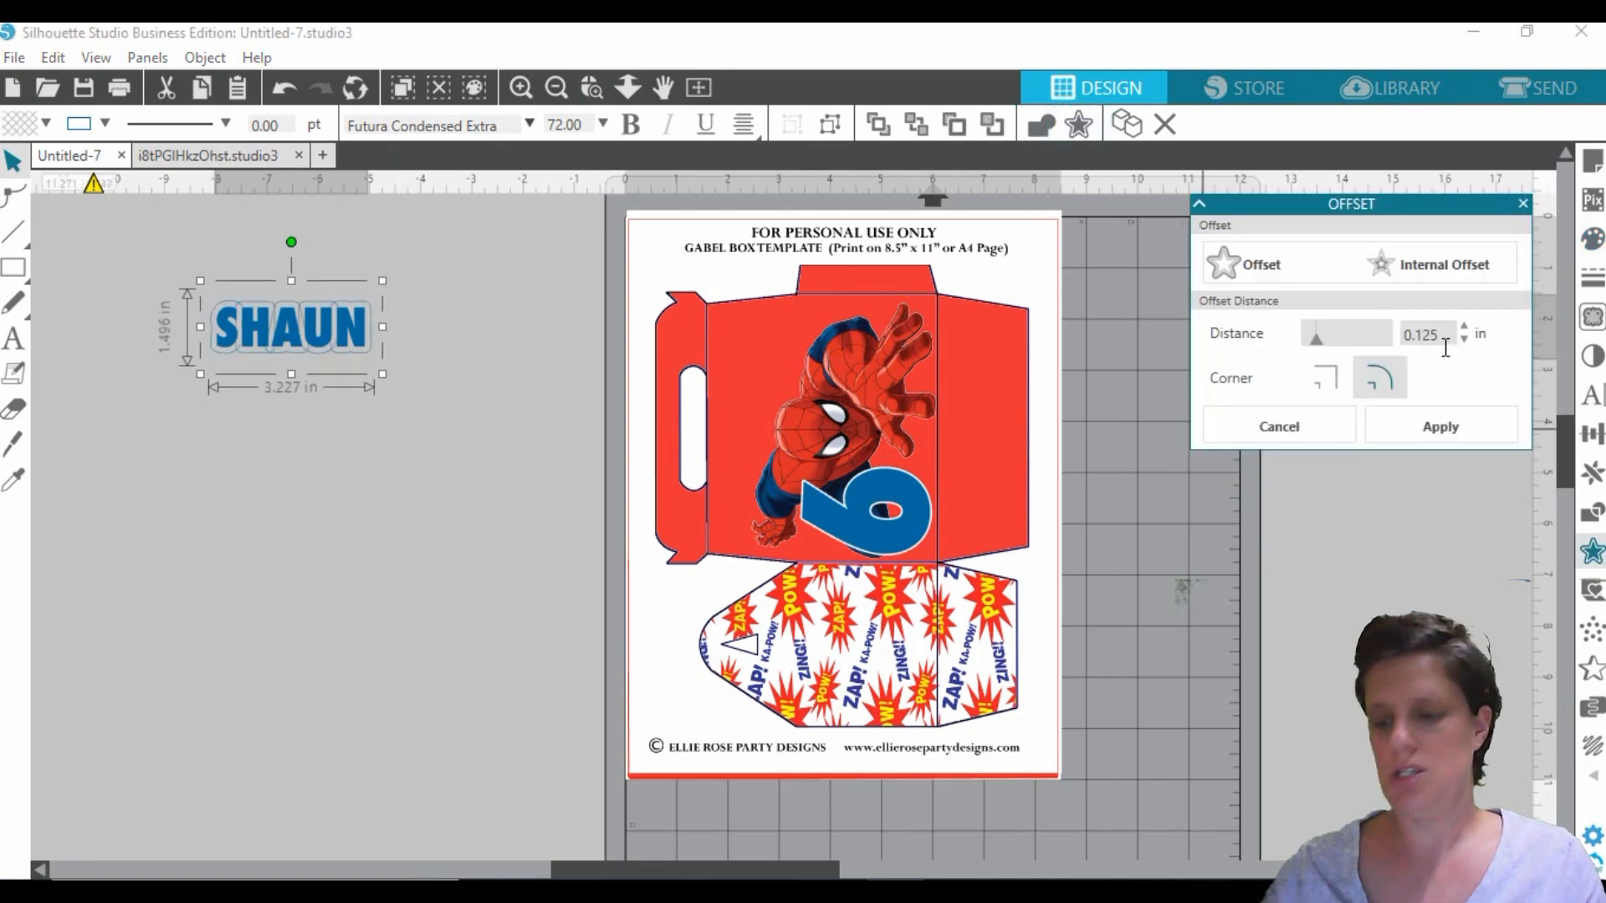
pyautogui.doubleClick(1432, 339)
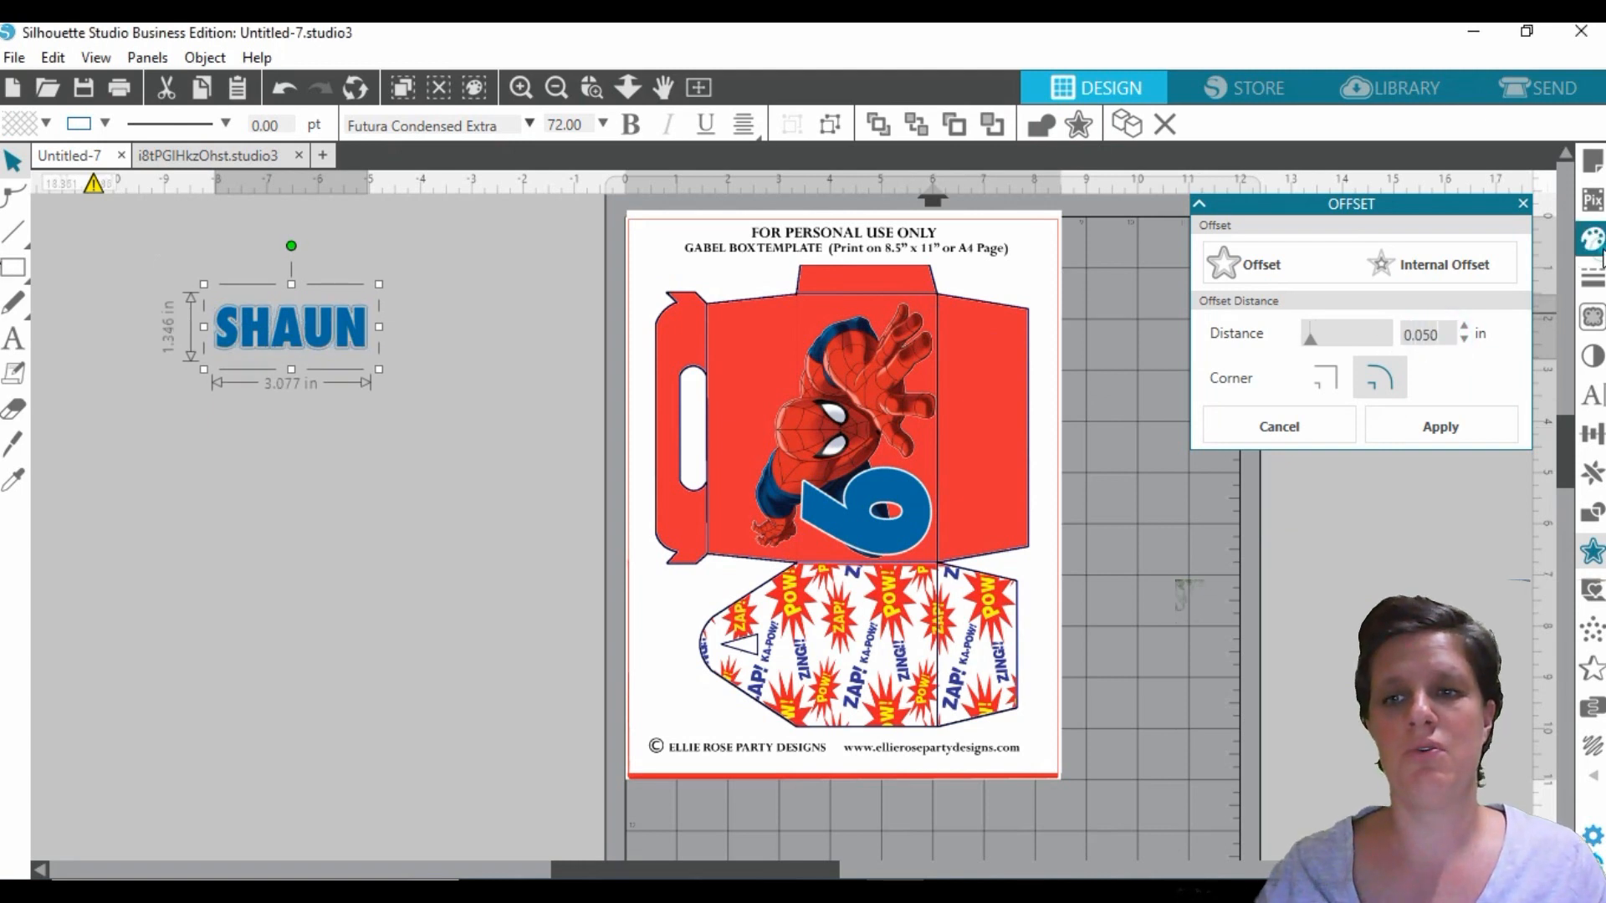
pyautogui.click(1441, 427)
# - Set both the fill and the line colour of the name's offset outline to white
pyautogui.click(1219, 293)
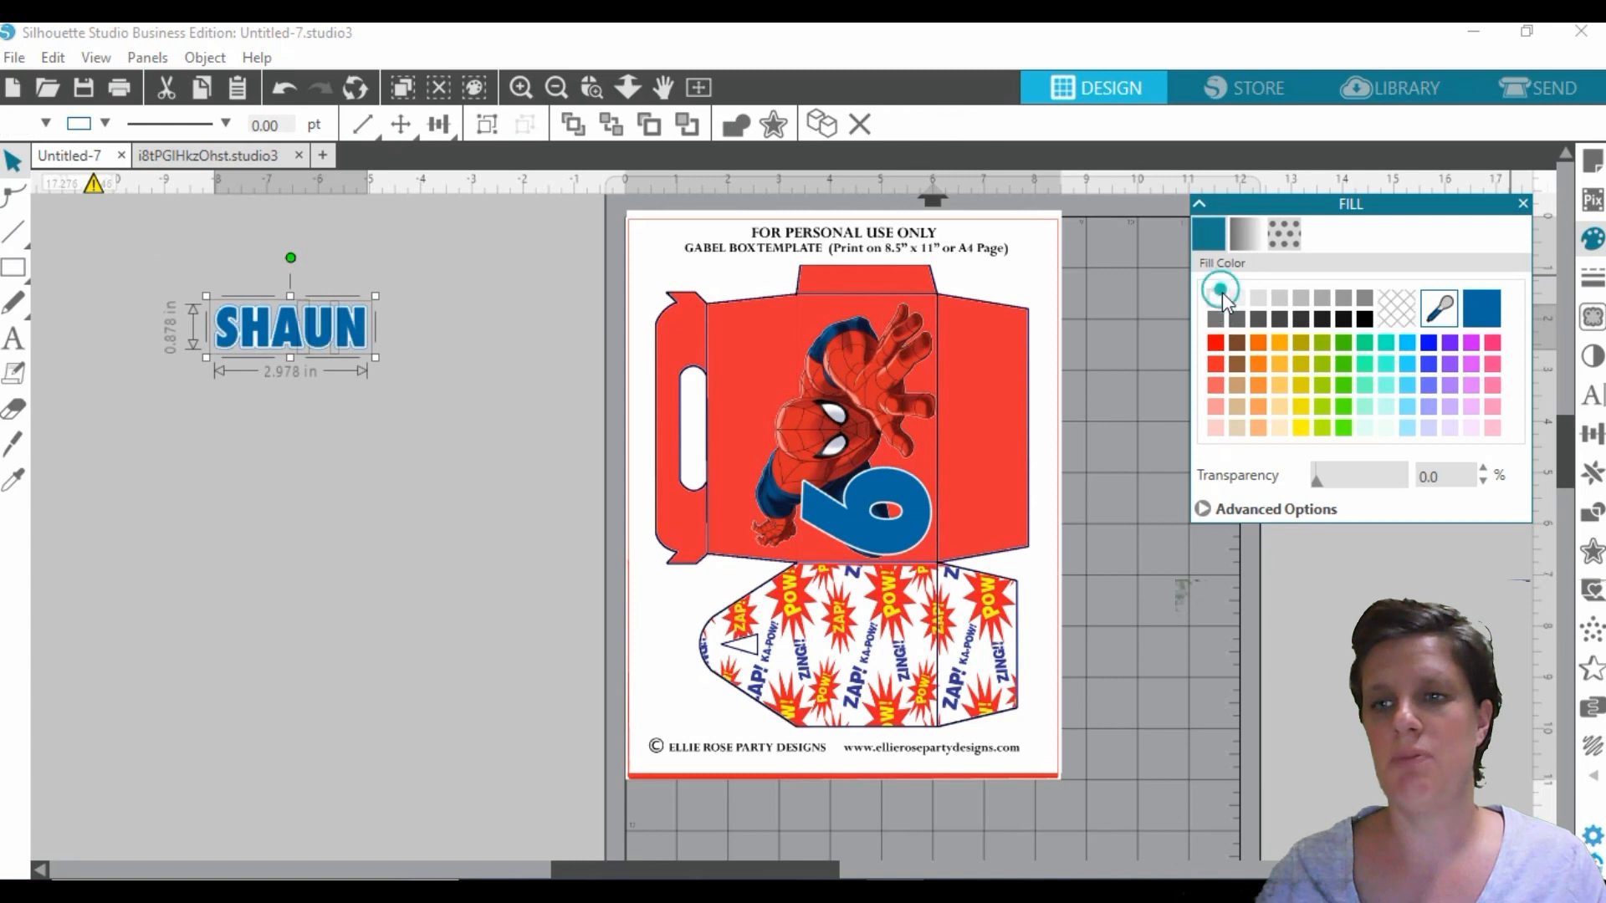
pyautogui.click(1591, 276)
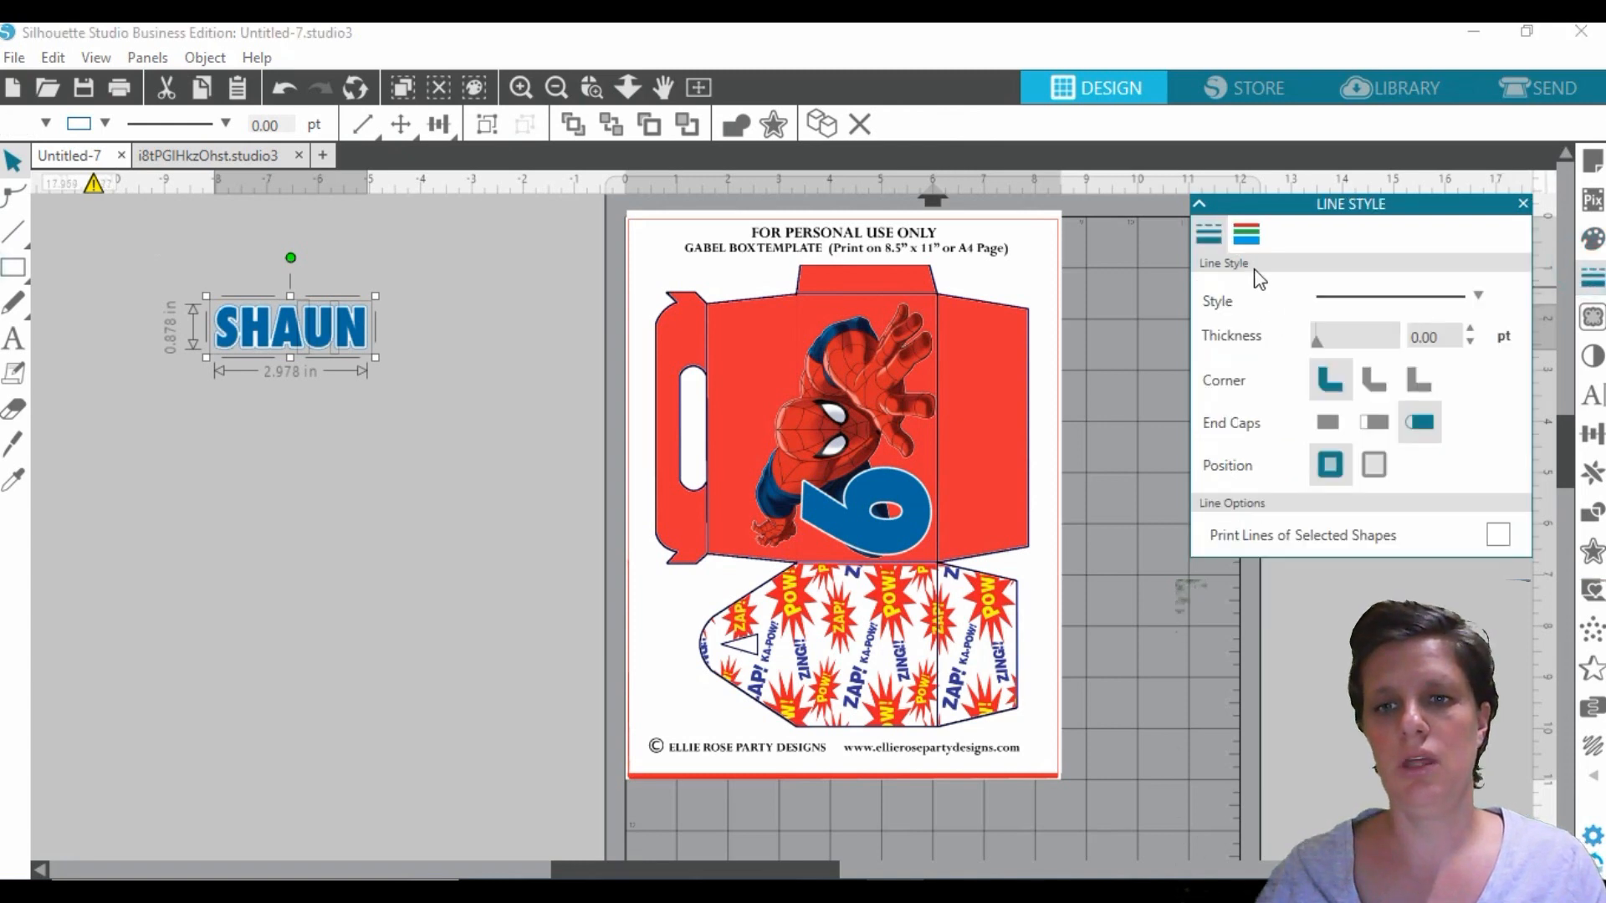
pyautogui.click(1246, 237)
pyautogui.click(1216, 290)
pyautogui.click(278, 562)
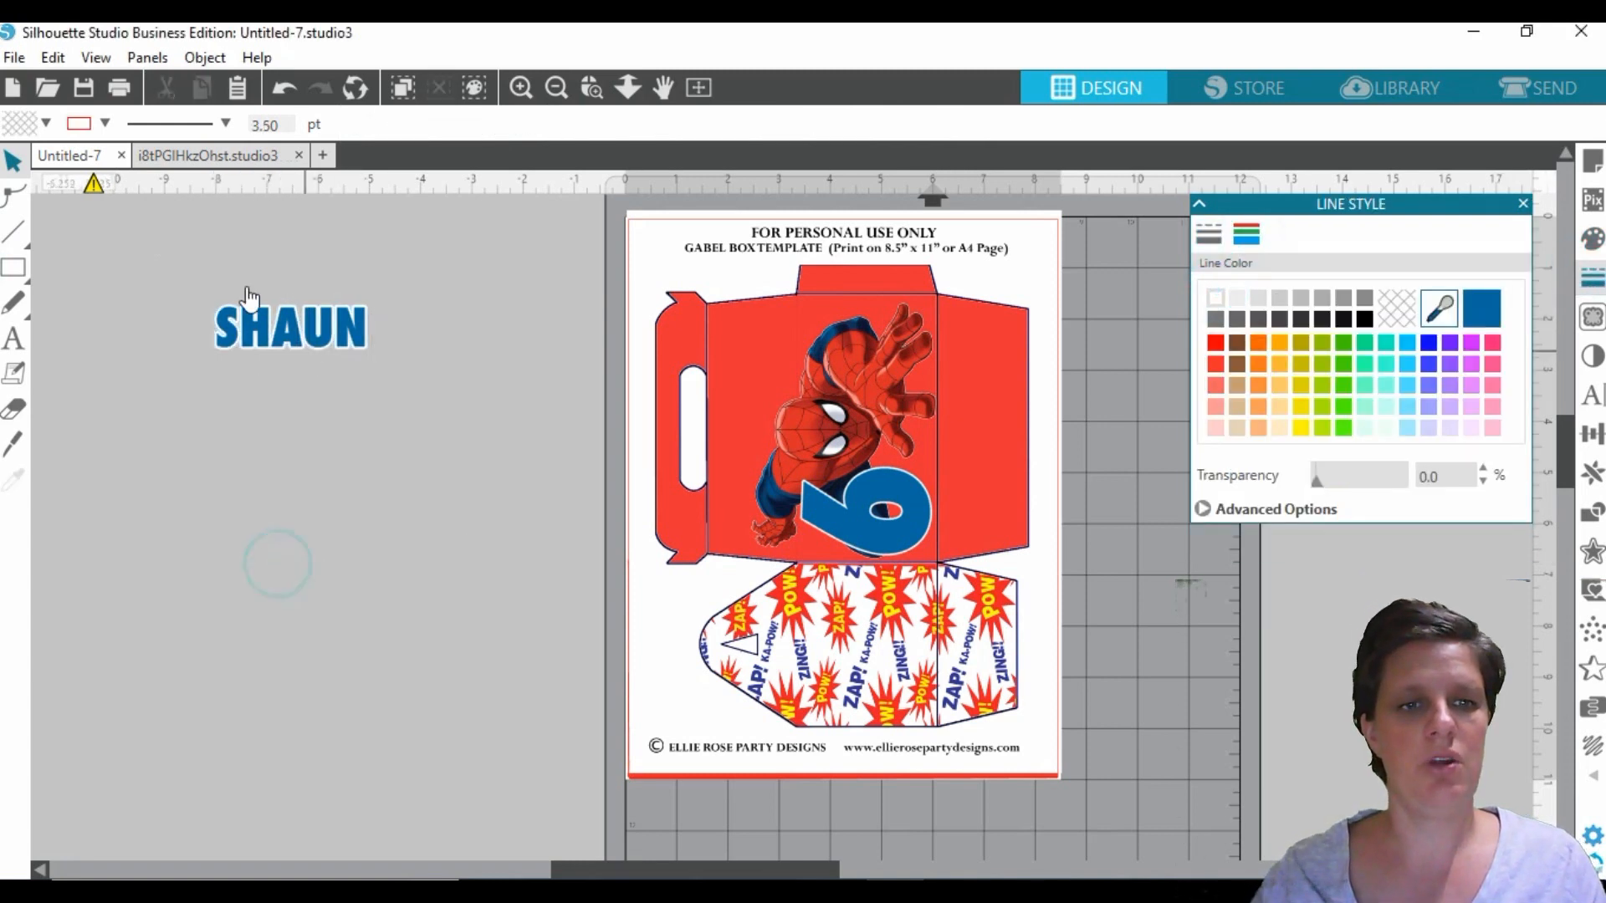
# - Move the blue name and its white offset pieces down off the stray fragments beneath them
pyautogui.moveTo(173, 253); pyautogui.dragTo(450, 409)
pyautogui.click(446, 443)
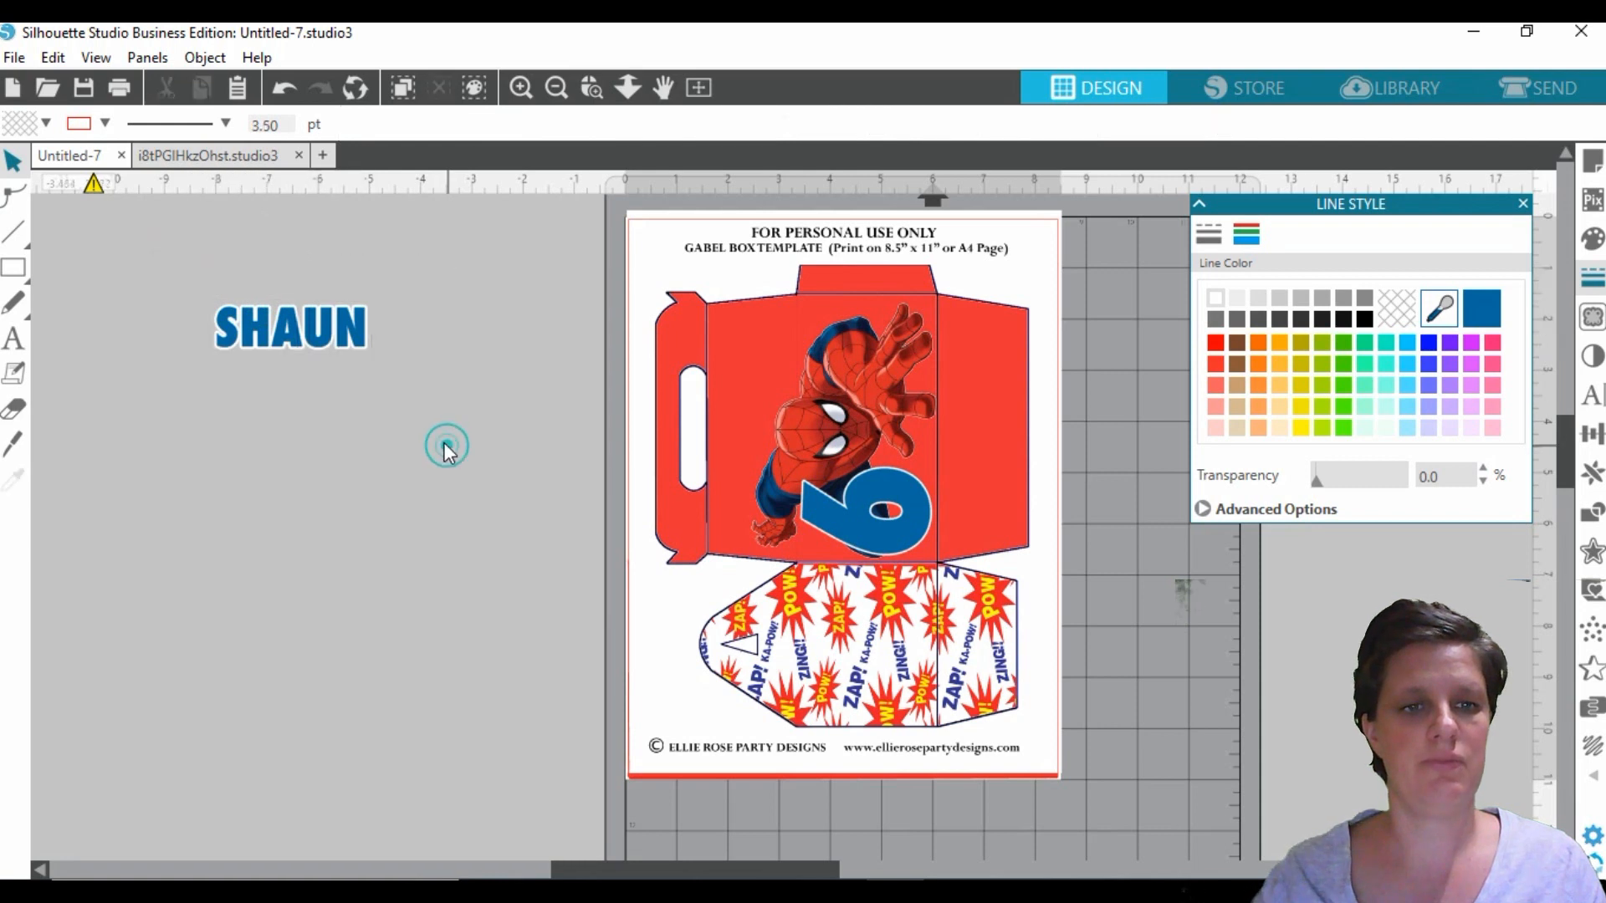
pyautogui.moveTo(302, 327); pyautogui.dragTo(368, 442)
pyautogui.moveTo(351, 332); pyautogui.dragTo(469, 473)
# - Delete the tiny stray fragments left above the moved name
pyautogui.moveTo(167, 225); pyautogui.dragTo(368, 284)
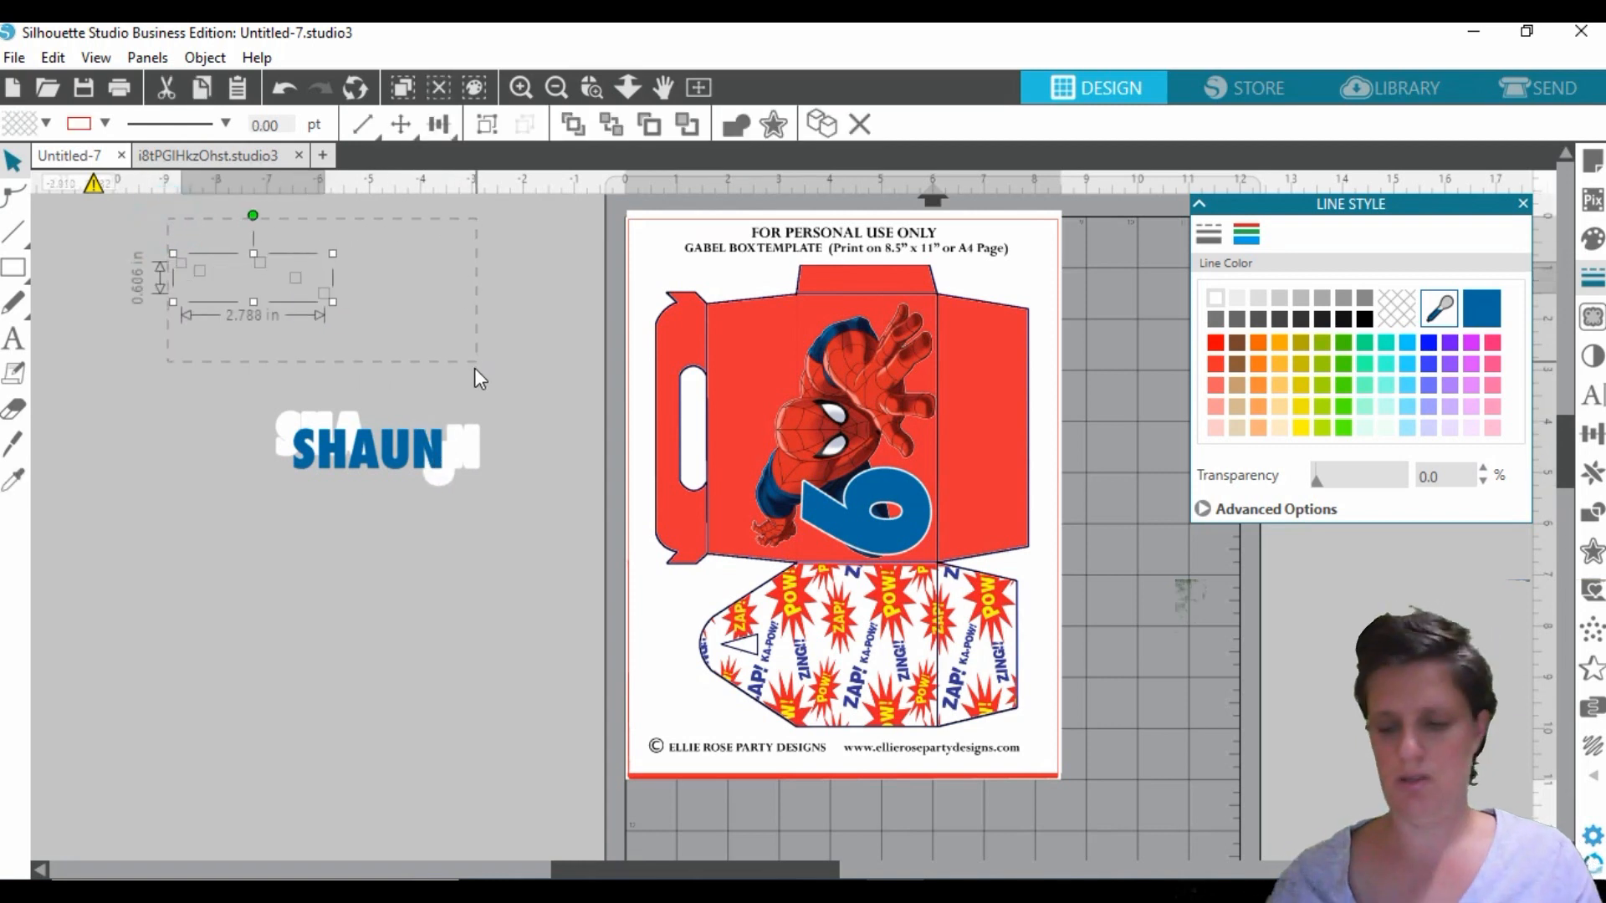
pyautogui.press('Delete')
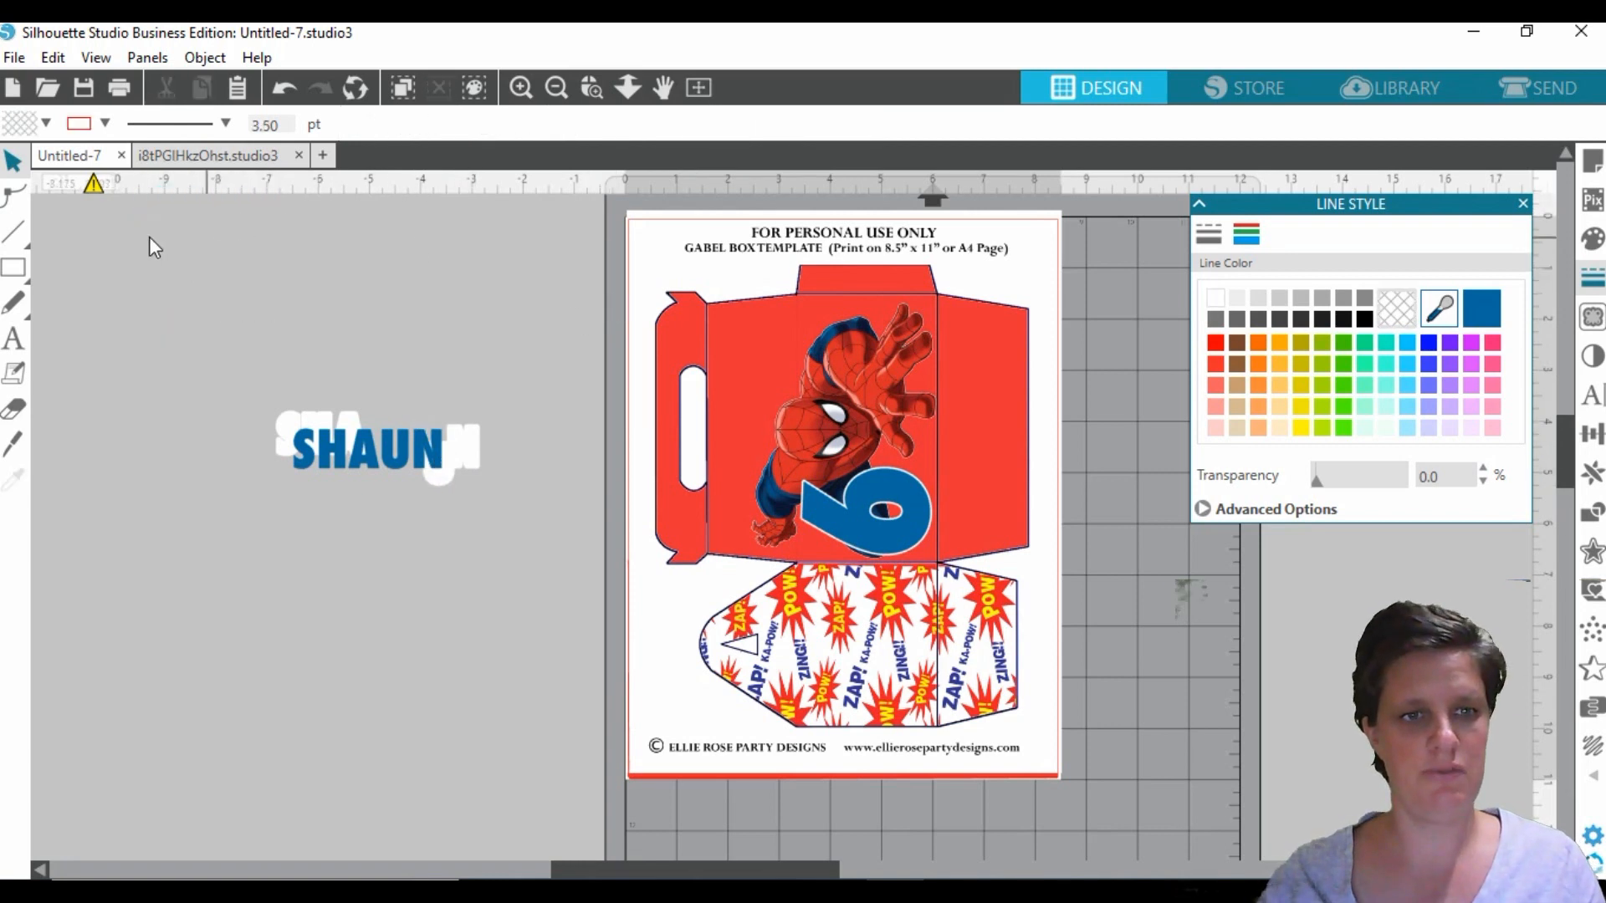
pyautogui.moveTo(390, 270); pyautogui.dragTo(454, 375)
pyautogui.press('Delete')
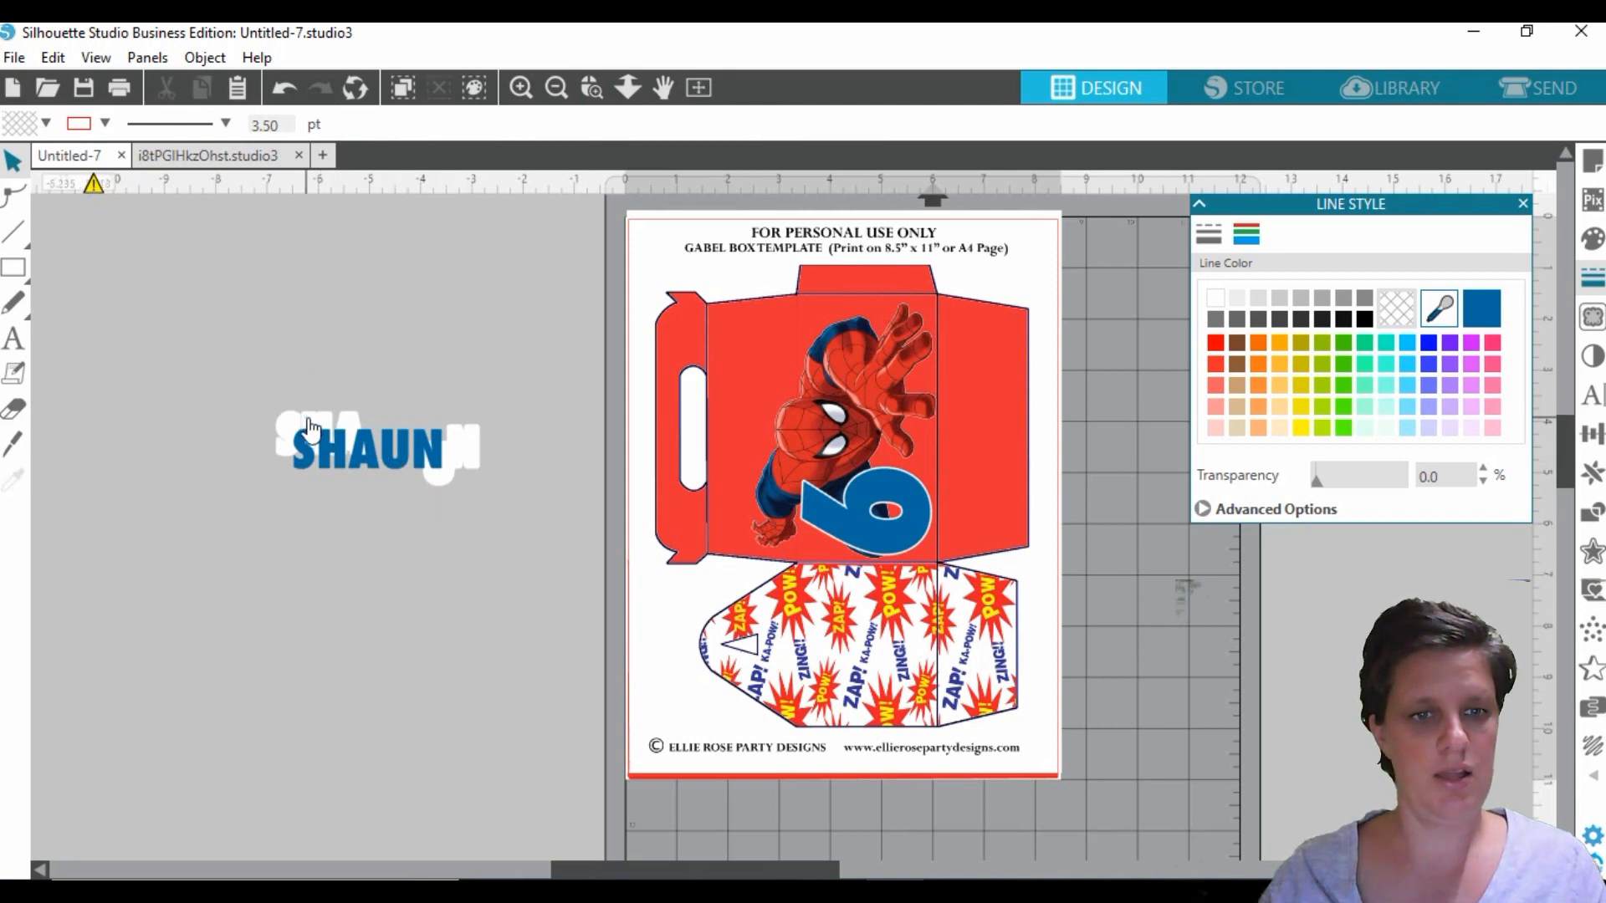
# - Realign the white offset pieces behind the blue name and group the name with them
pyautogui.moveTo(310, 429); pyautogui.dragTo(444, 459)
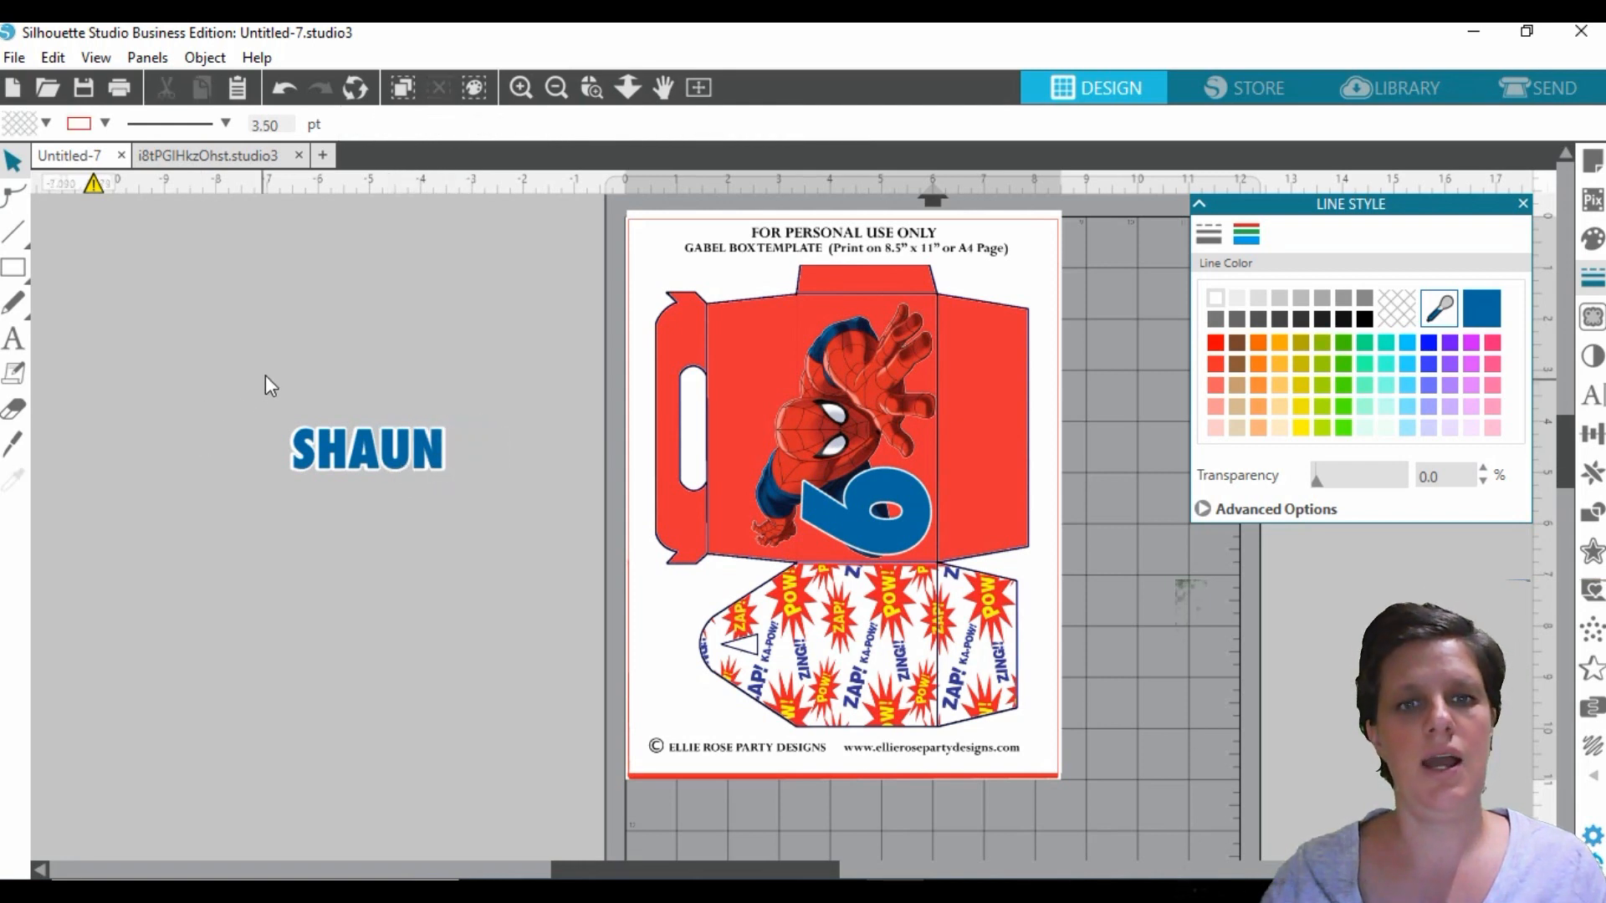
pyautogui.moveTo(264, 375); pyautogui.dragTo(469, 495)
pyautogui.click(839, 123)
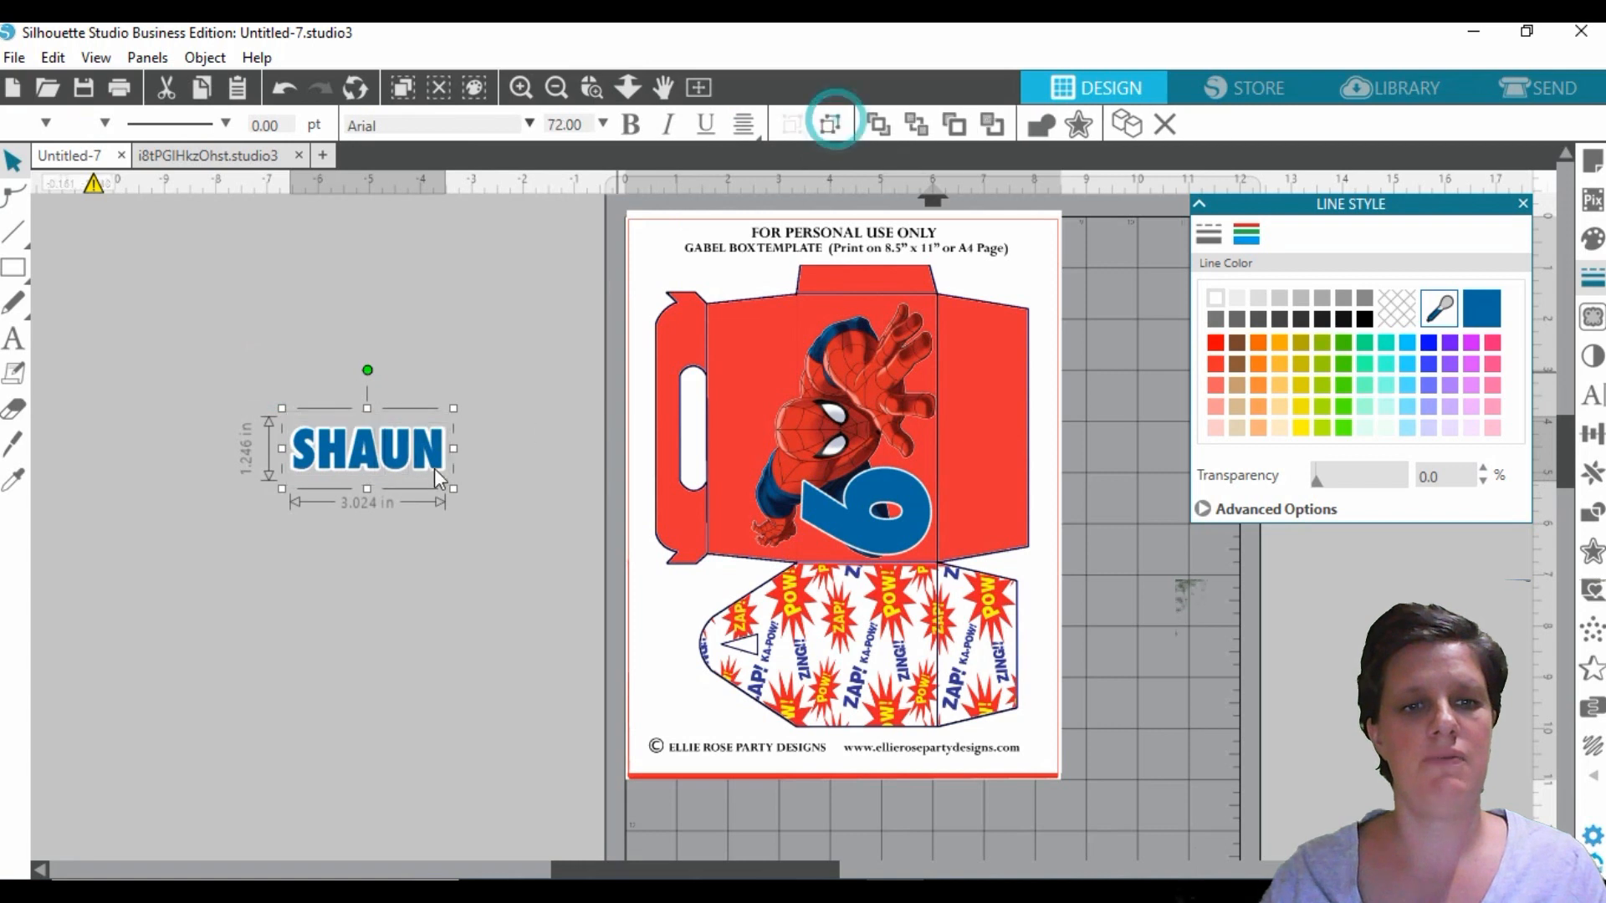
# - Rotate the grouped name 90° counterclockwise and place it on the large red panel between the handle fold and Spider-Man
pyautogui.moveTo(333, 384); pyautogui.dragTo(286, 454)
pyautogui.moveTo(368, 512); pyautogui.dragTo(739, 457)
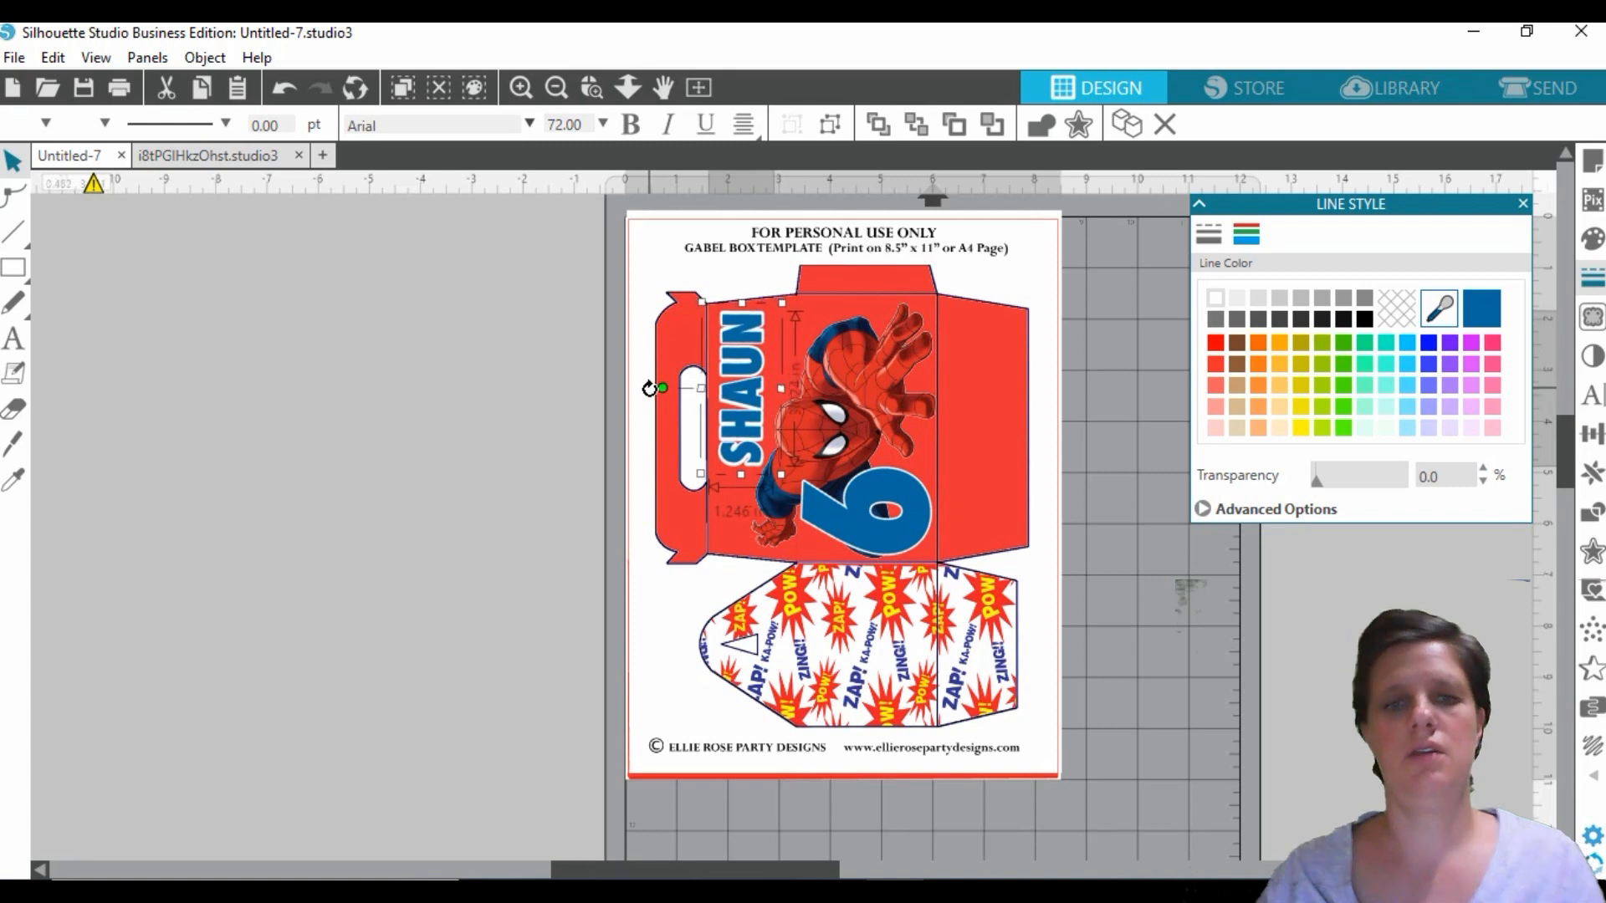
pyautogui.click(358, 483)
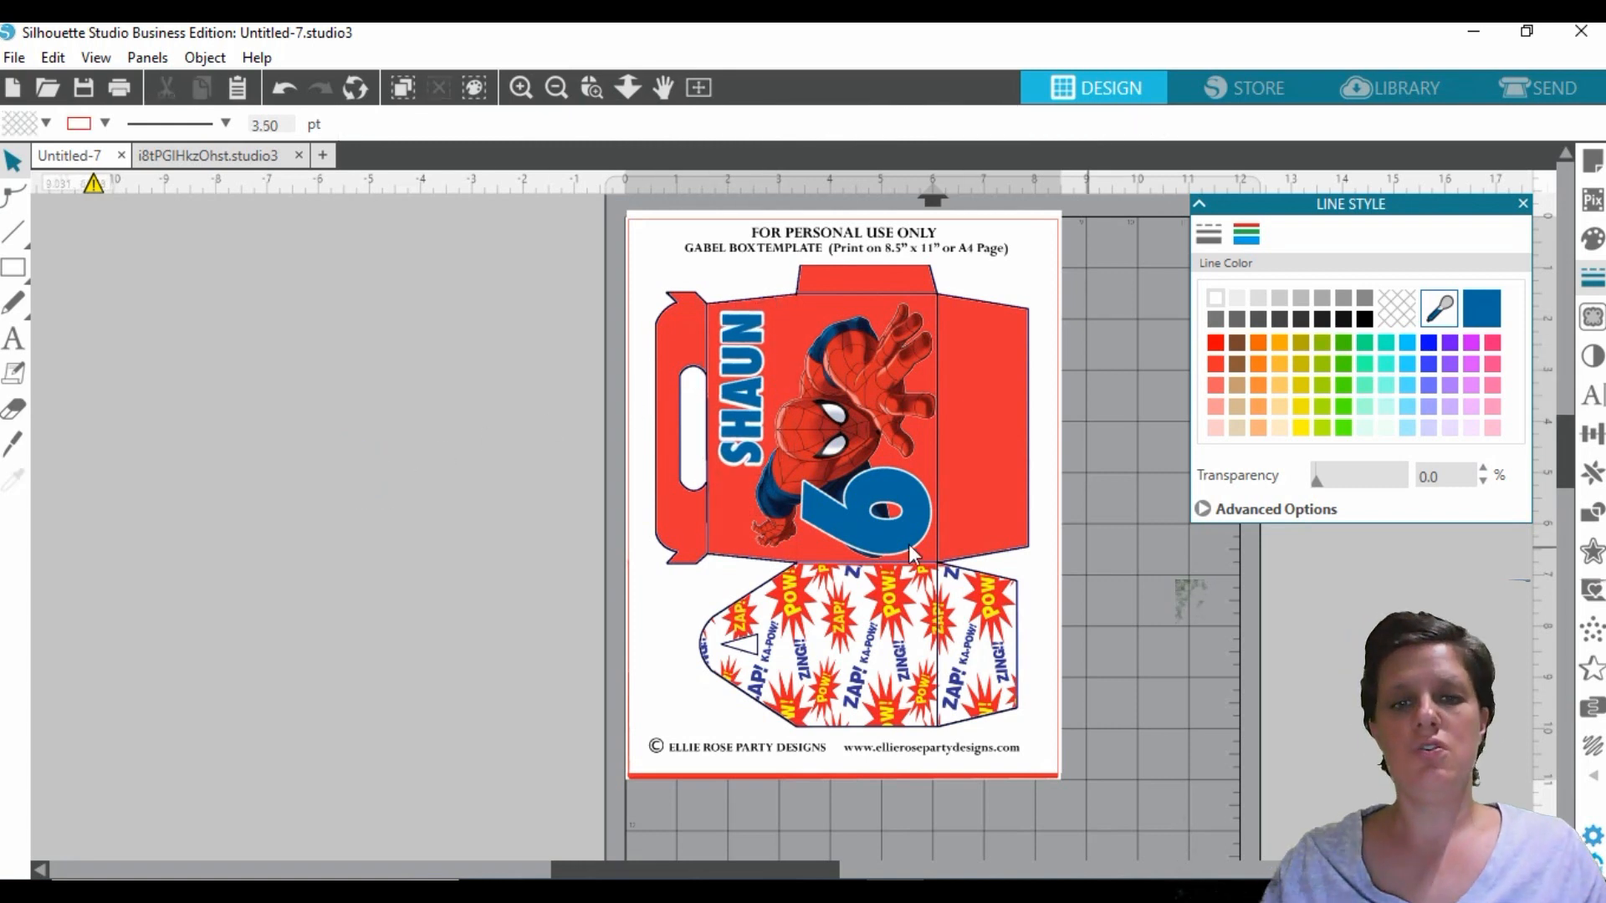
pyautogui.moveTo(748, 452); pyautogui.dragTo(748, 452)
pyautogui.click(382, 468)
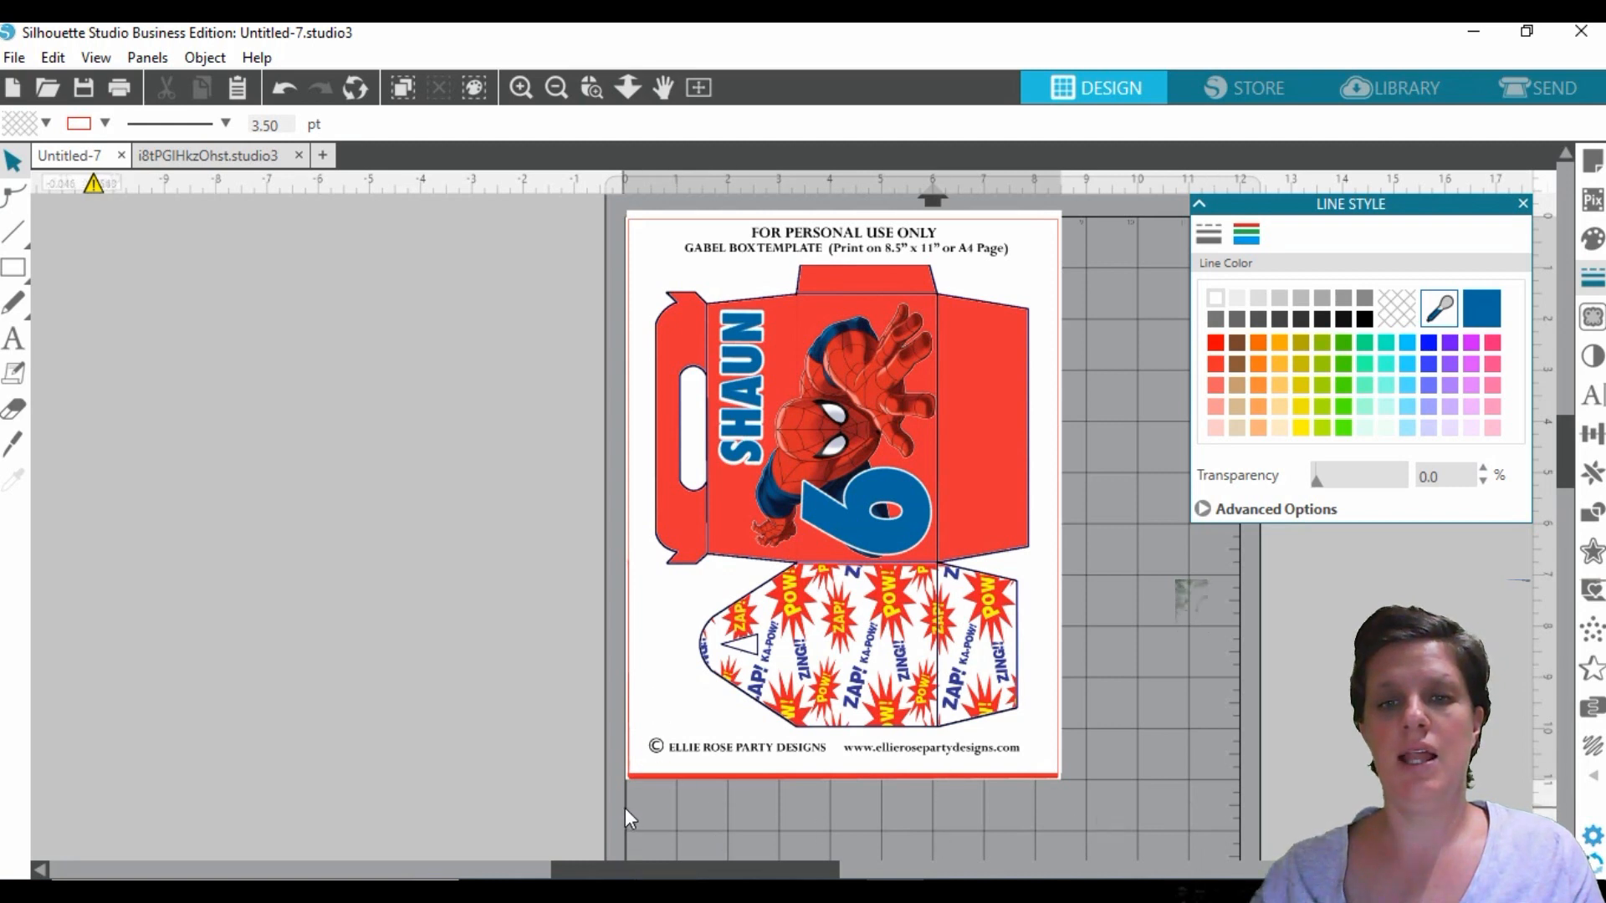
# - Group the entire box design on the page, including the template, backgrounds, clipart, name and 6
pyautogui.moveTo(625, 809); pyautogui.dragTo(1071, 249)
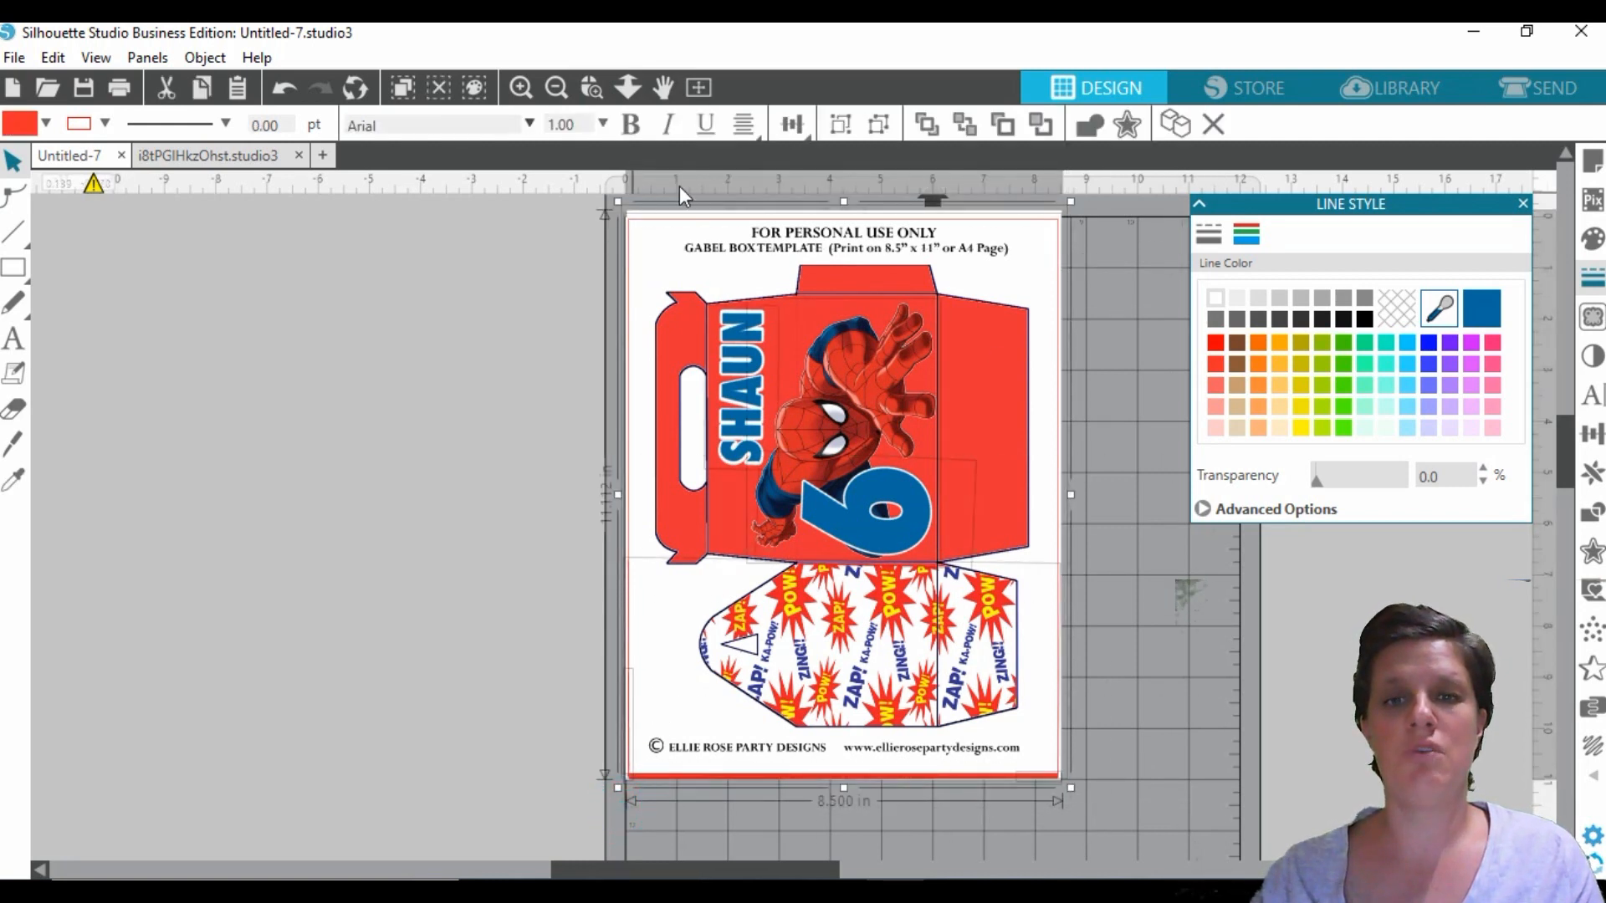
pyautogui.click(840, 118)
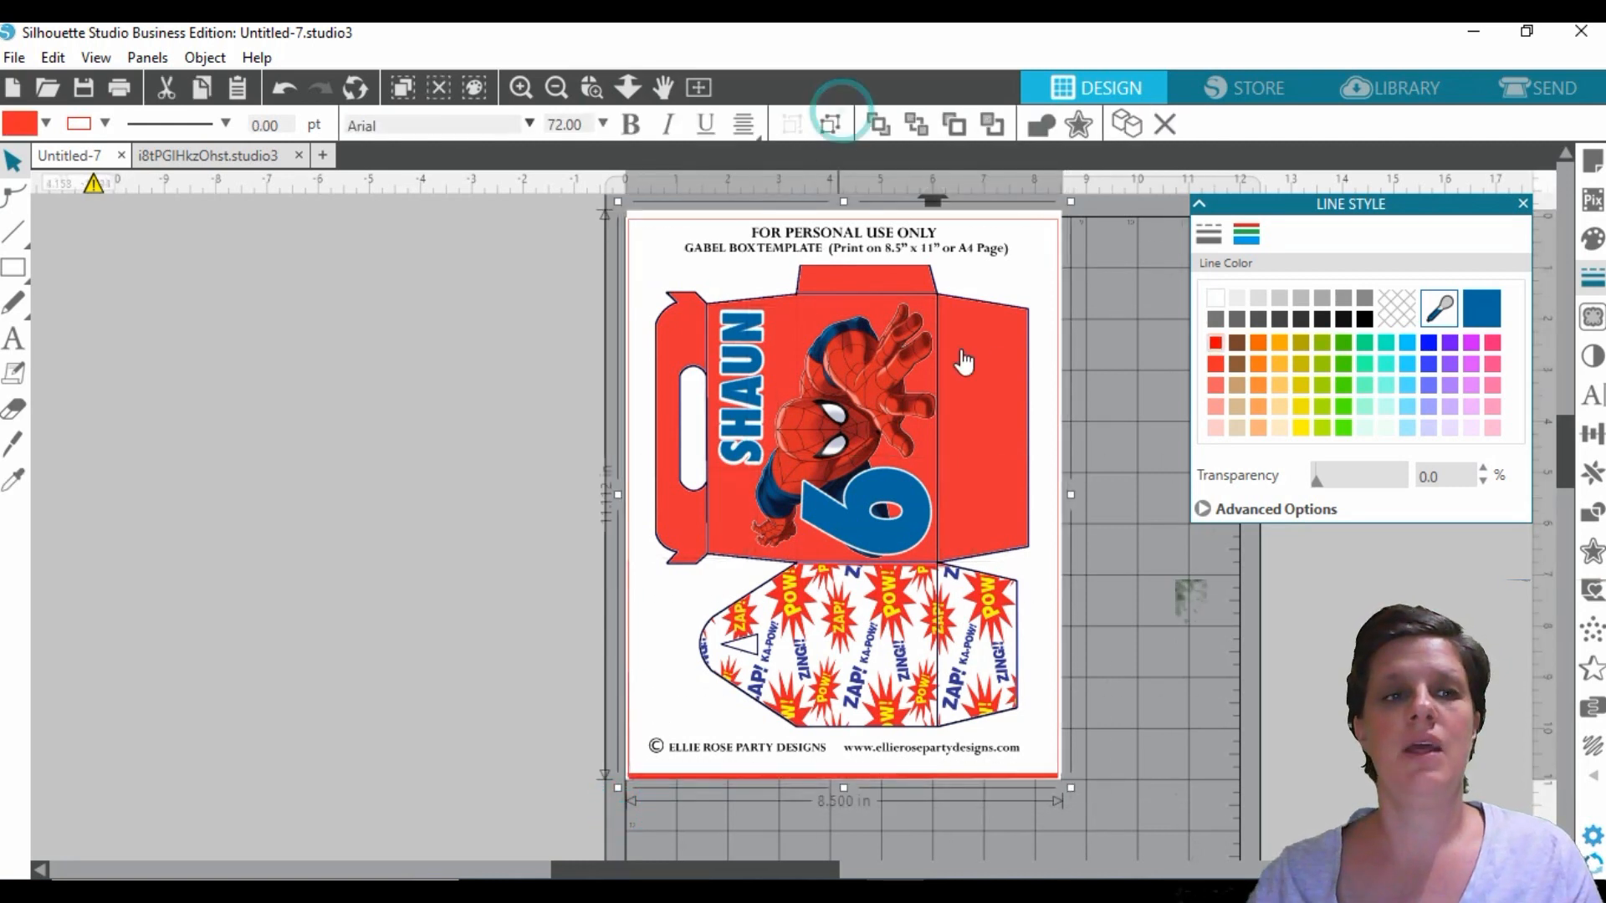
pyautogui.click(18, 58)
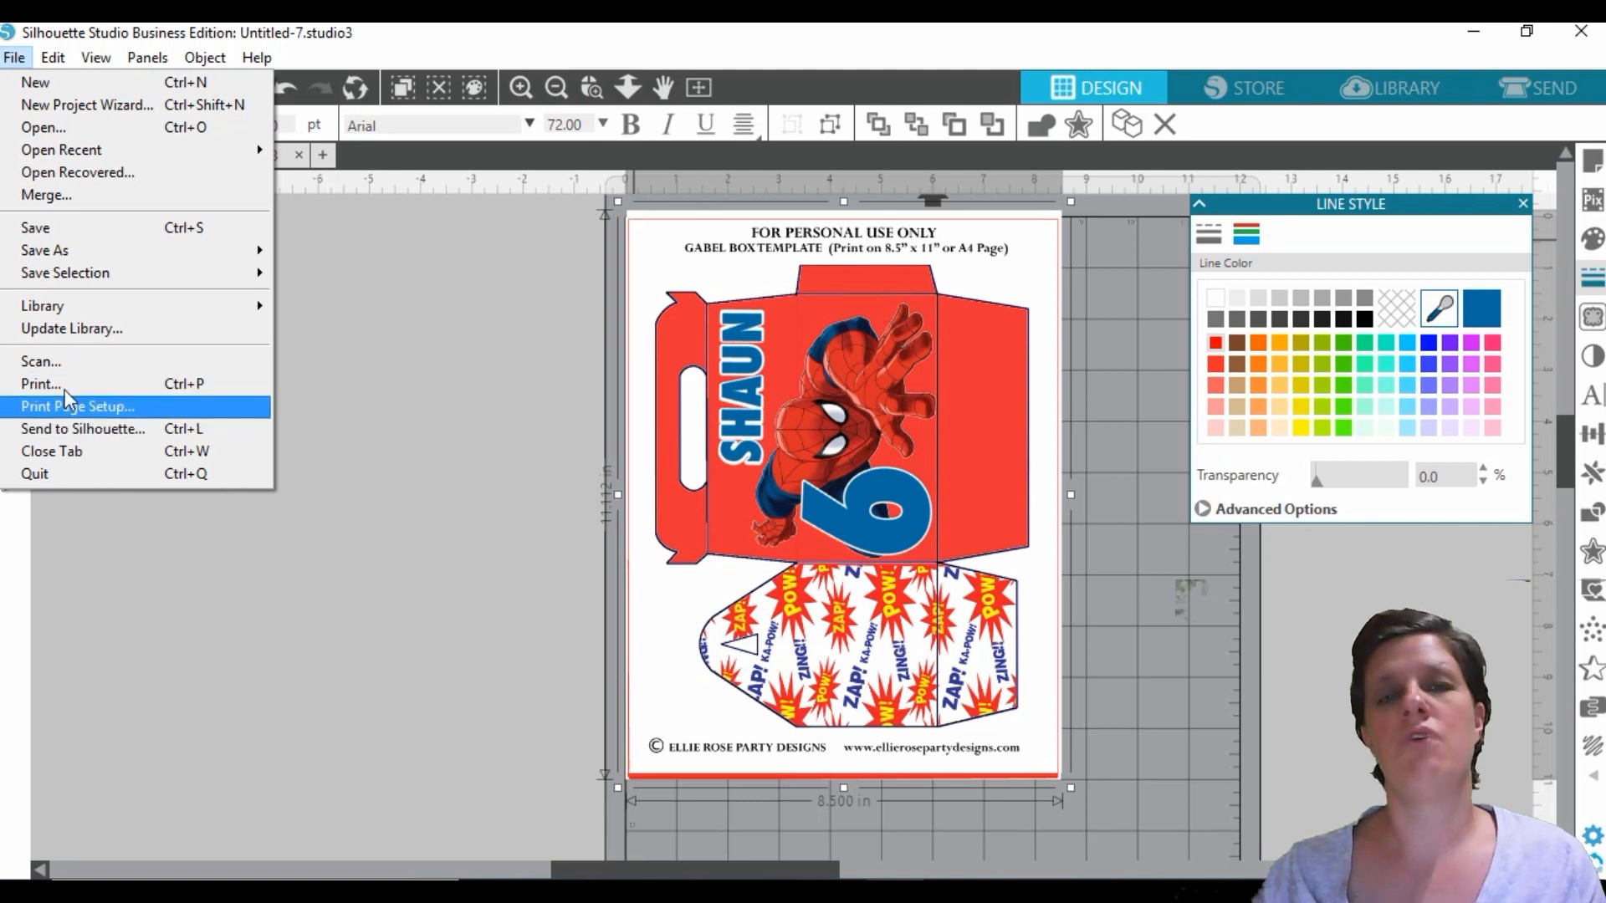
pyautogui.click(222, 600)
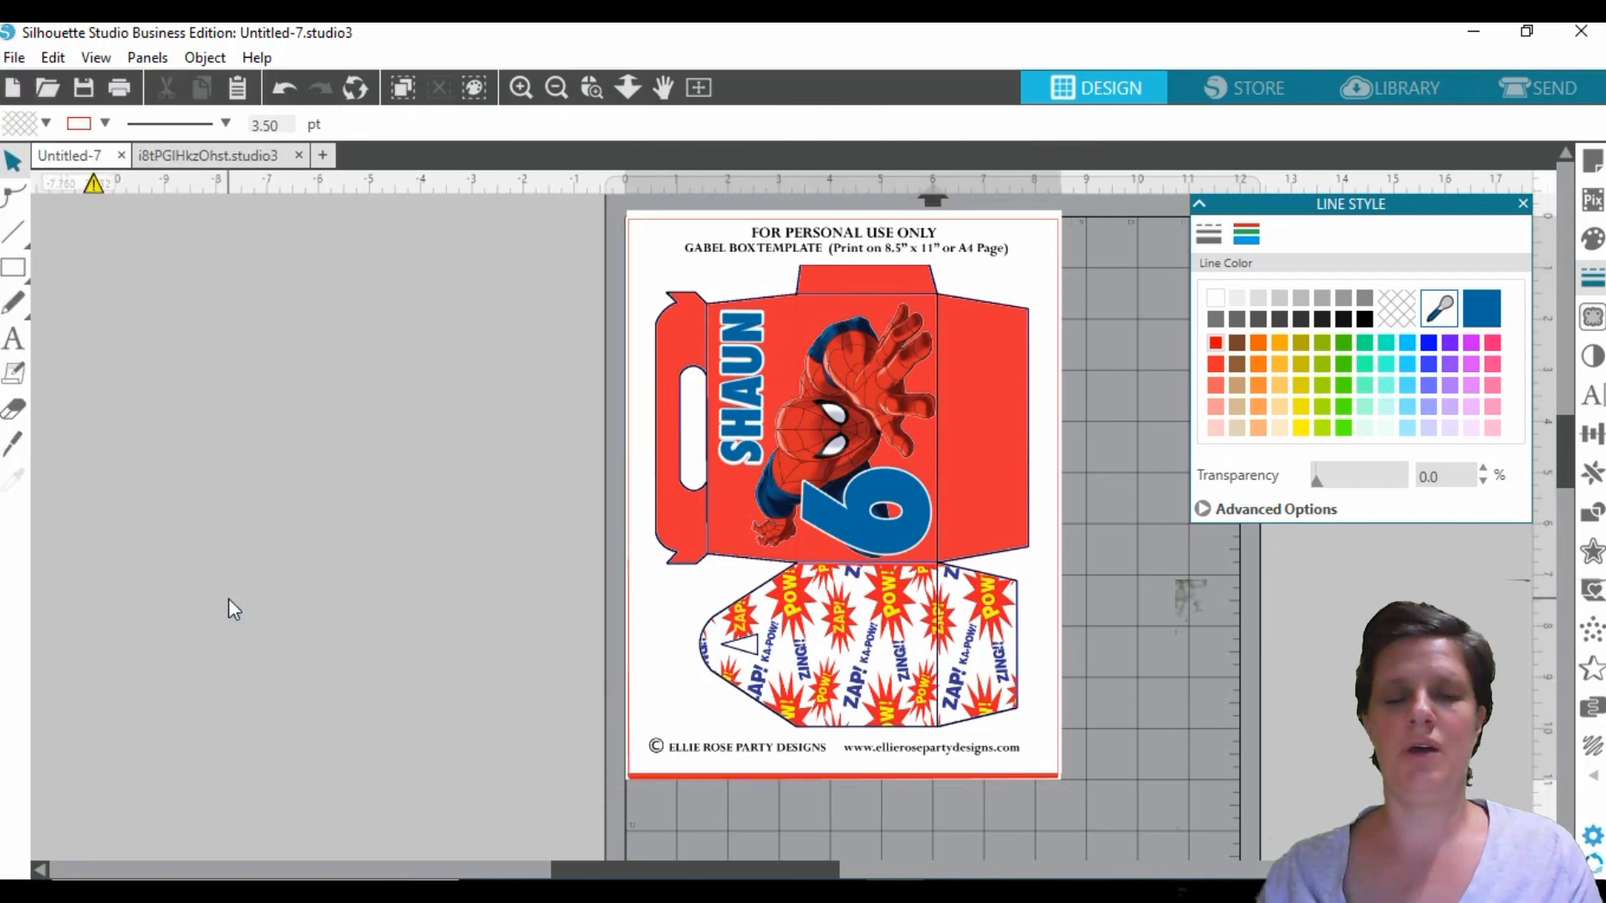